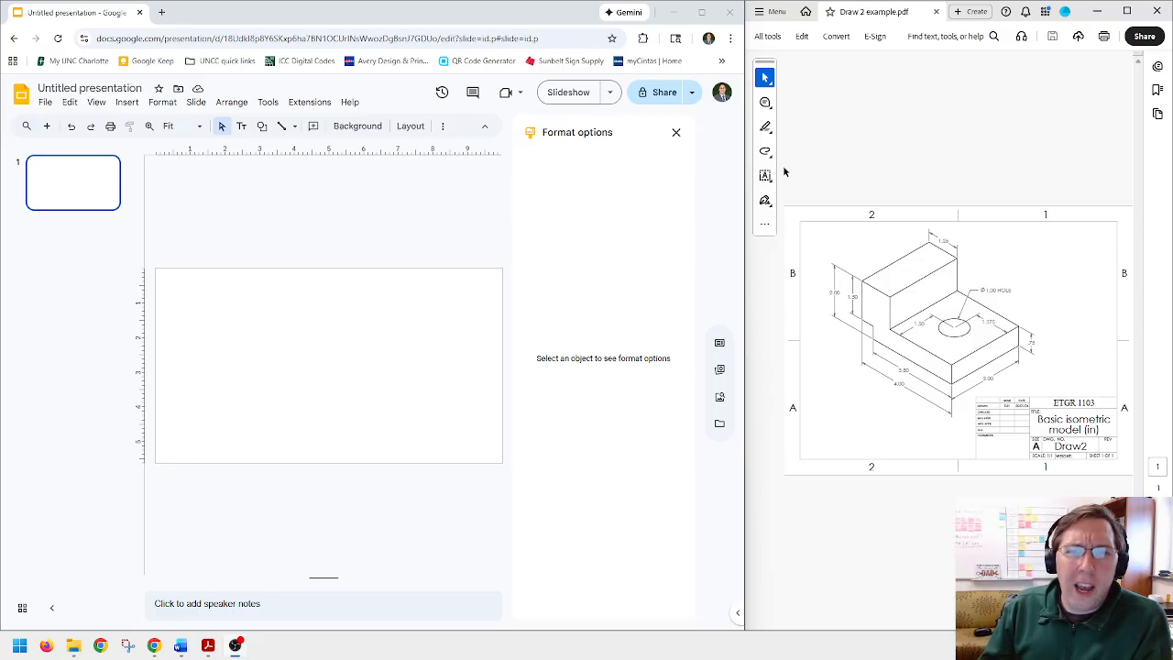
- Close the format options and apply the Blank layout to the only slide
click(675, 134)
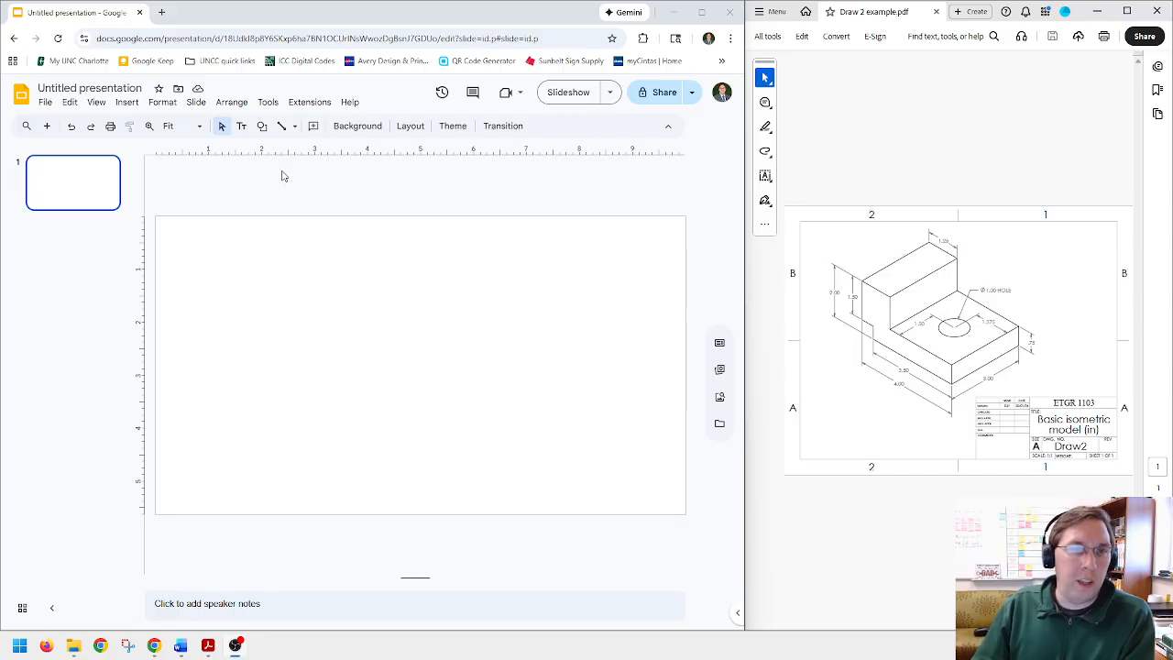
right_click(73, 183)
mouse_move(192, 411)
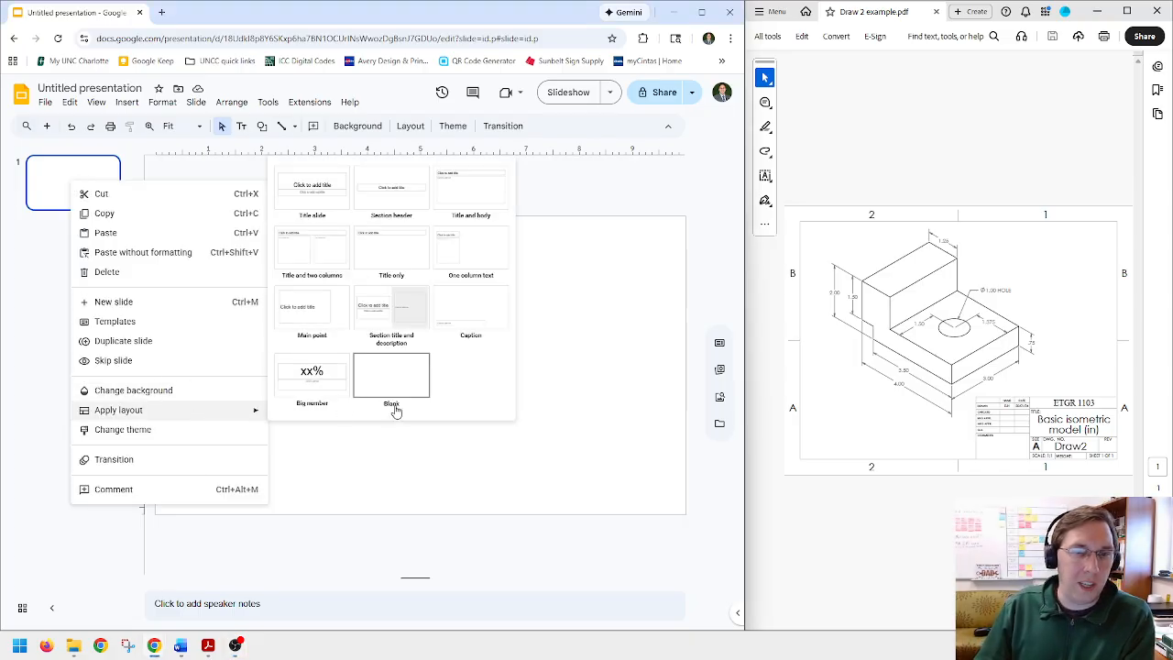
click(394, 386)
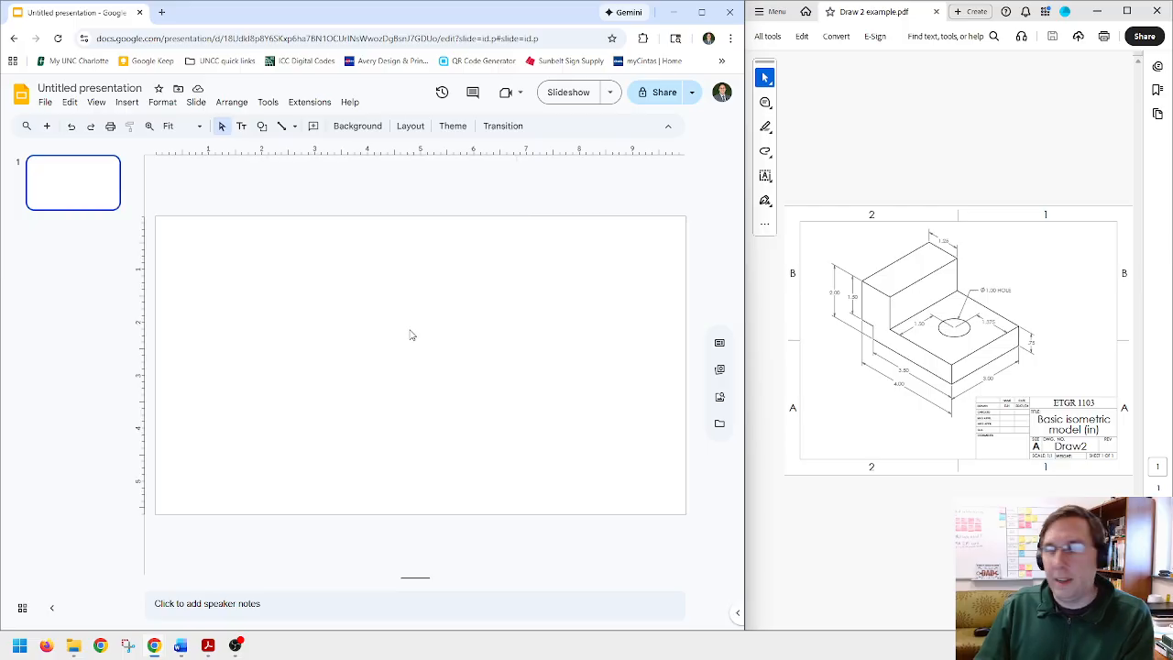
click(282, 125)
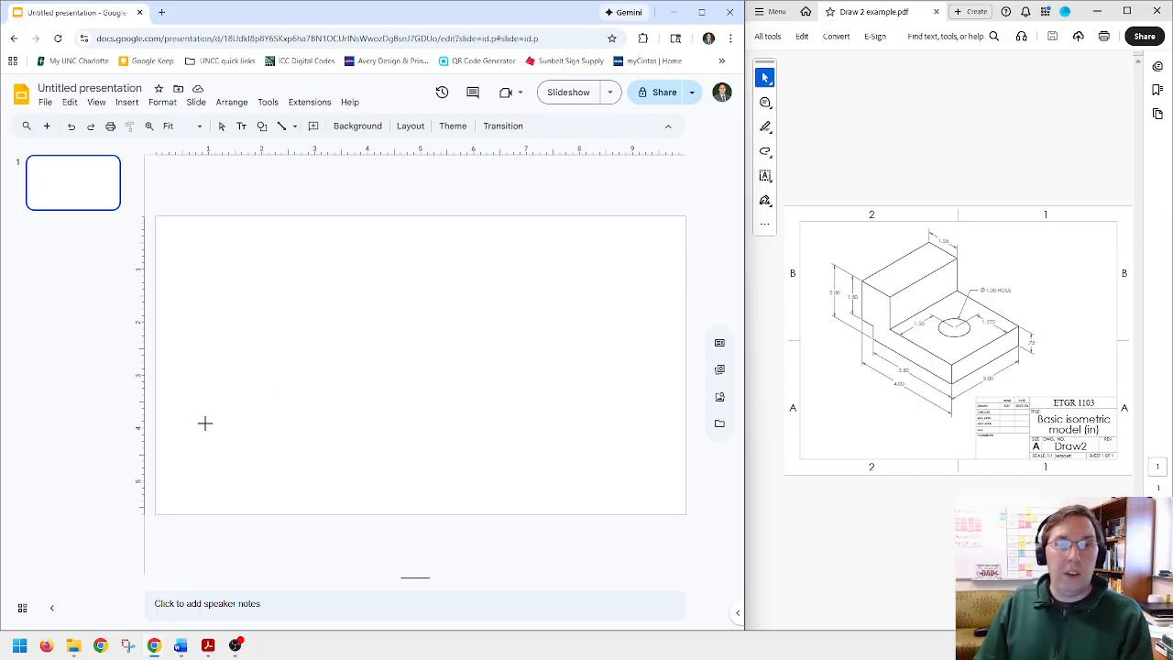
drag(204, 422, 294, 422)
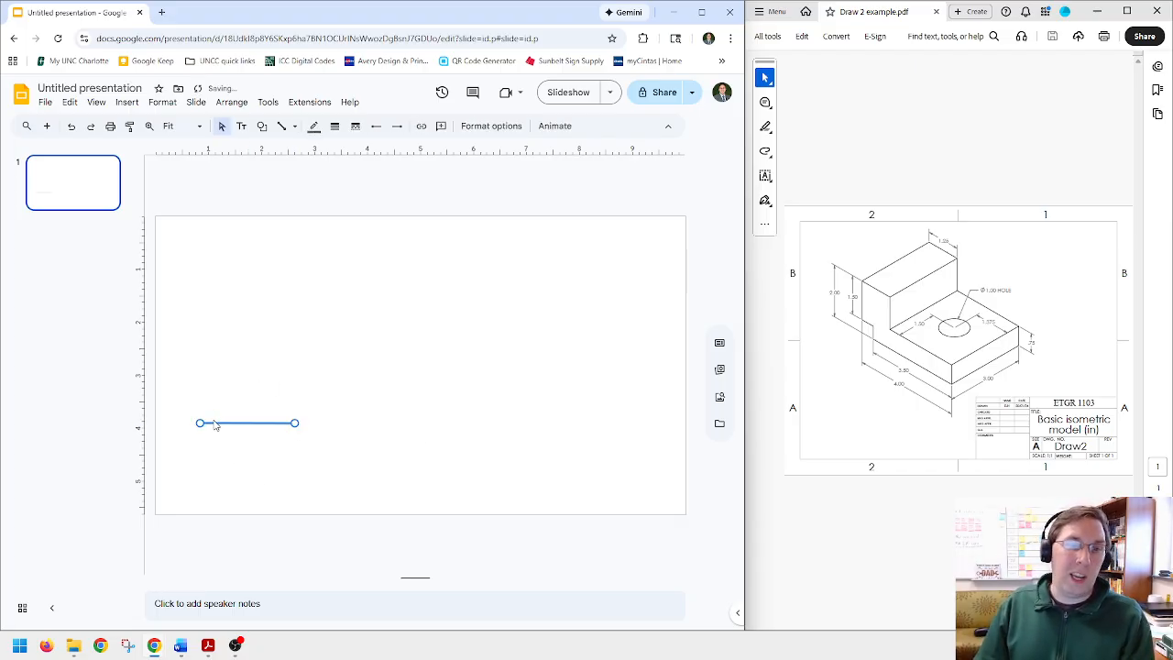
key(Delete)
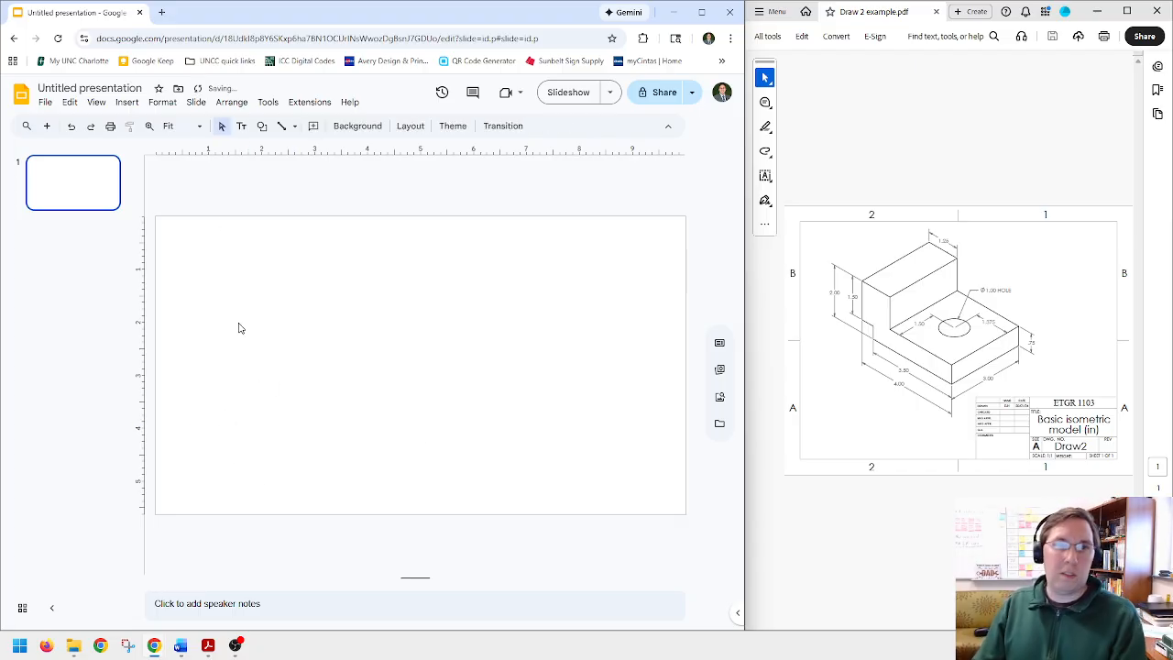
- Draw a horizontal line about 1.15 in long, open its format options to look at the size settings, and delete the line
click(282, 127)
drag(212, 352, 280, 351)
right_click(235, 363)
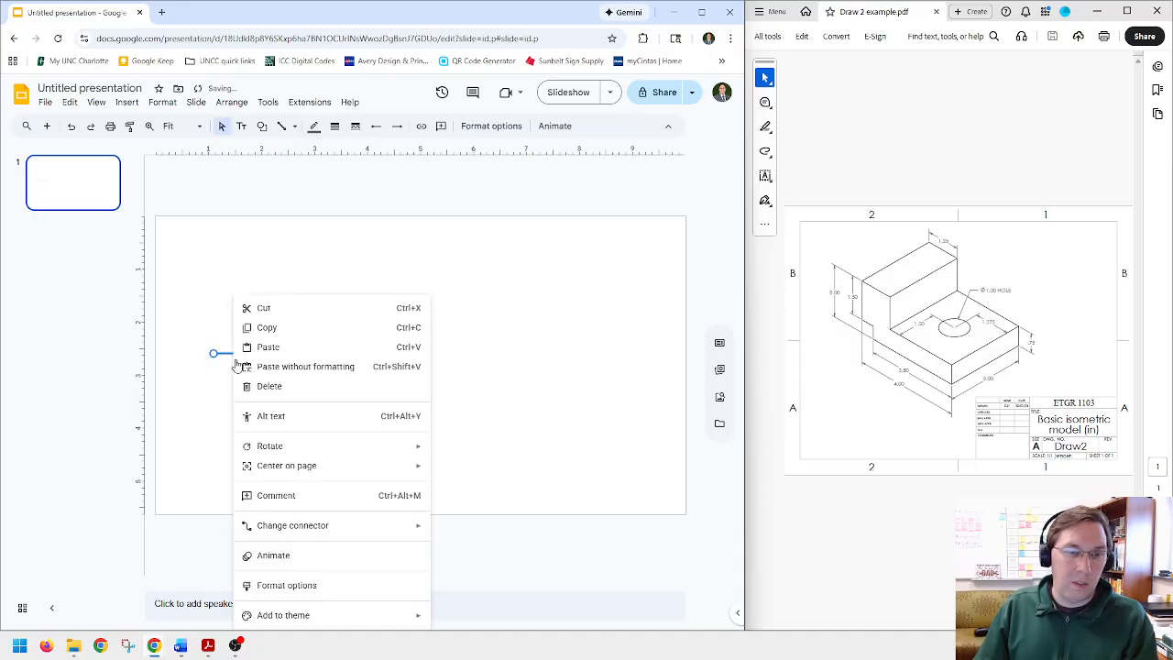
click(280, 586)
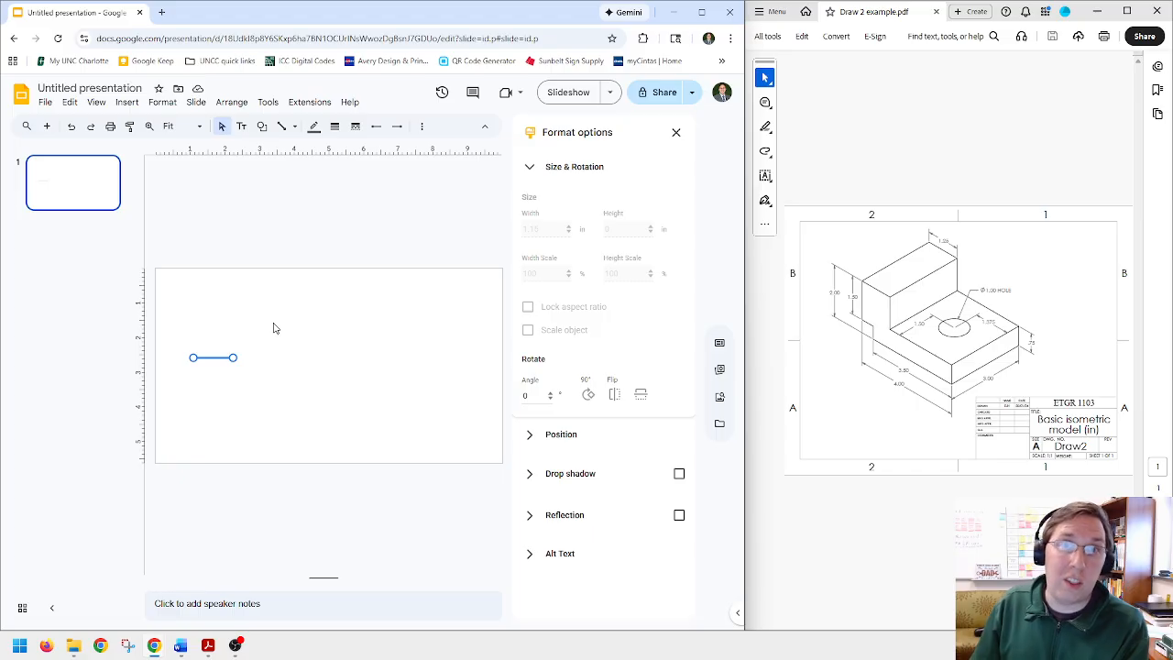
key(Delete)
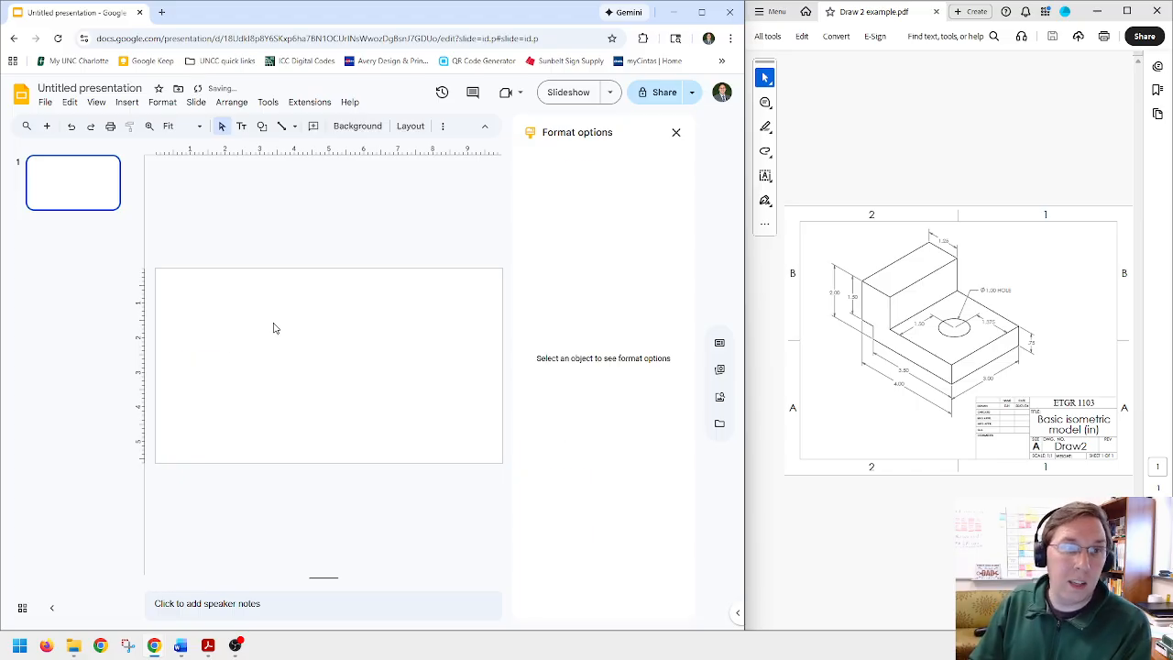
- Hide the slide filmstrip and close the format options to enlarge the canvas
right_click(92, 304)
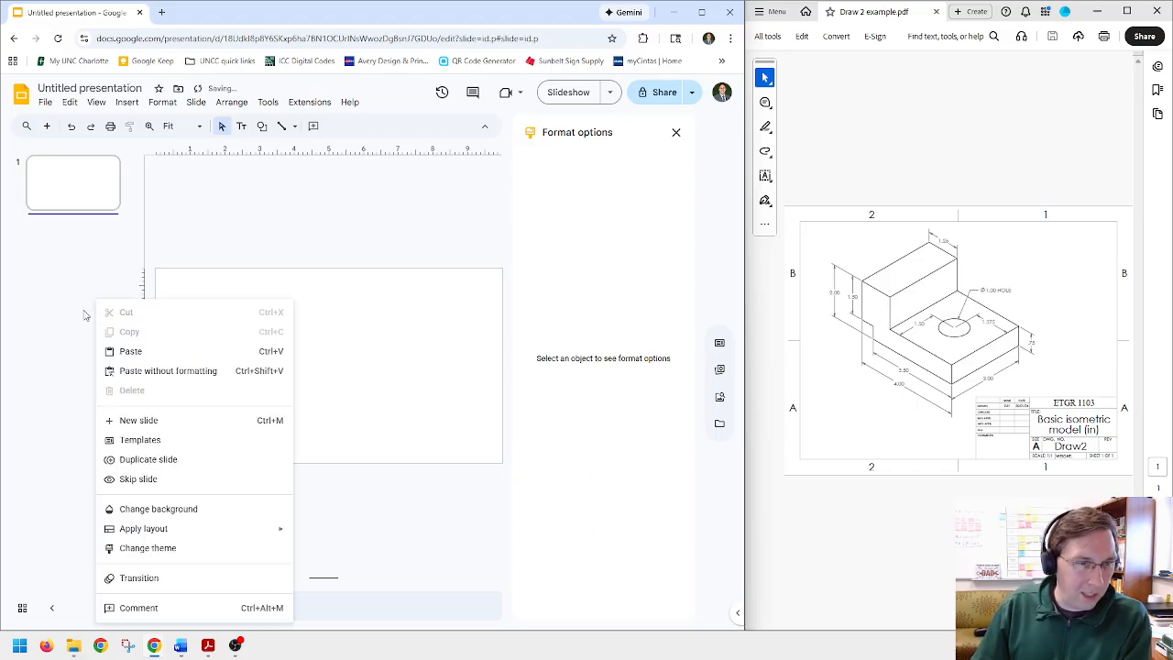
click(70, 396)
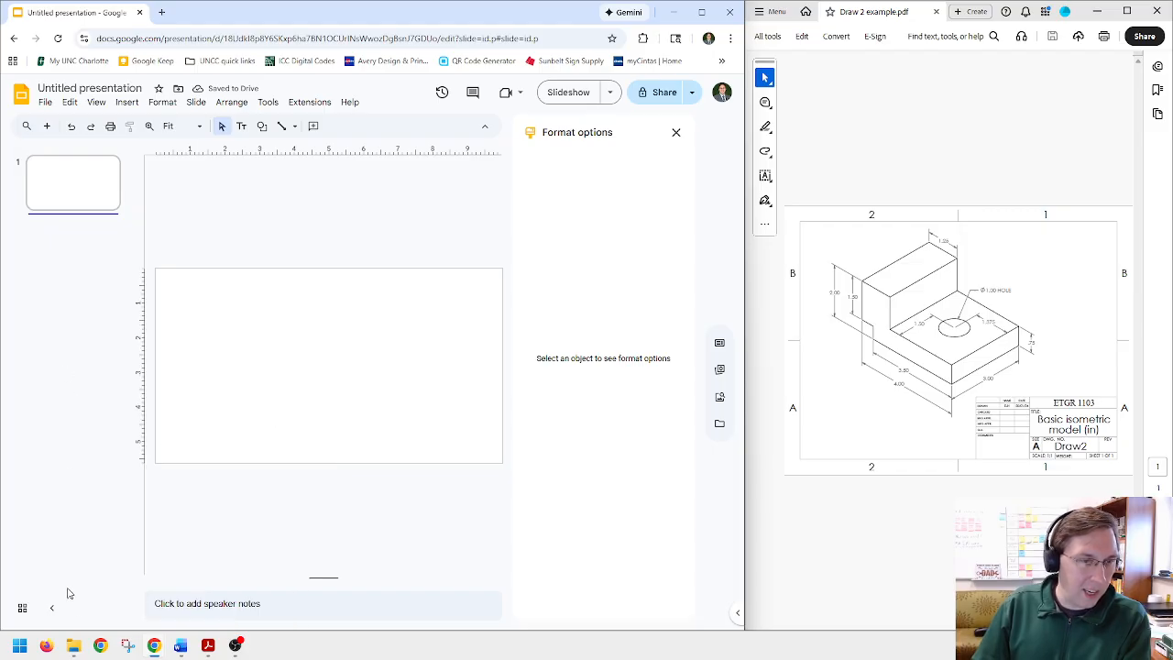
click(52, 608)
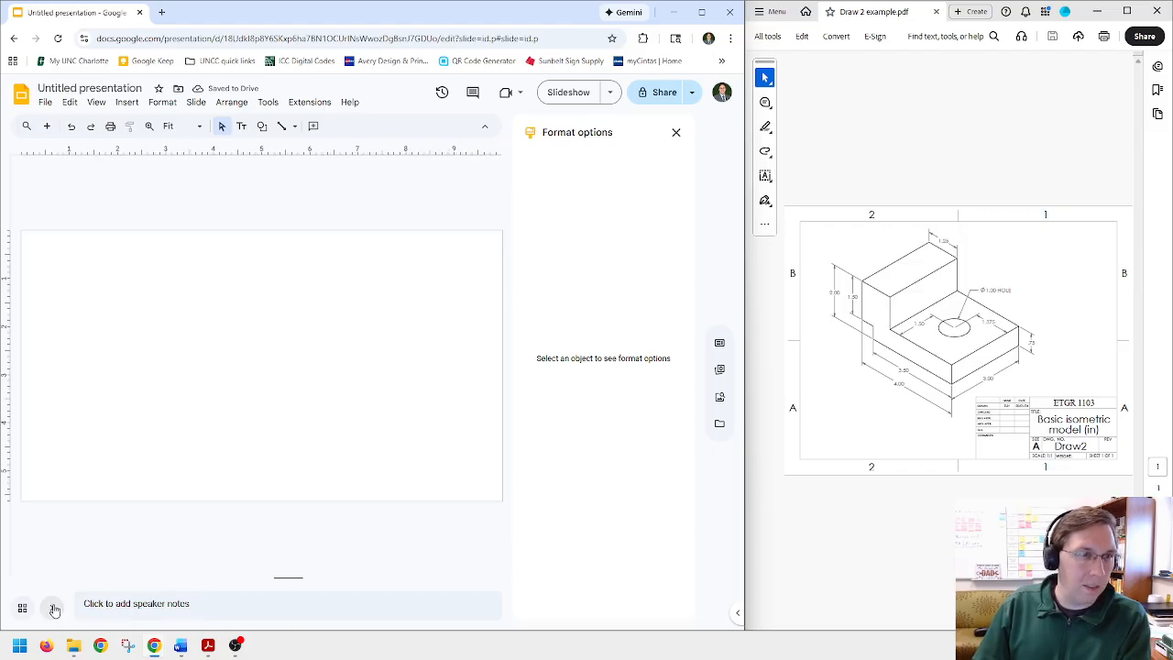
click(676, 132)
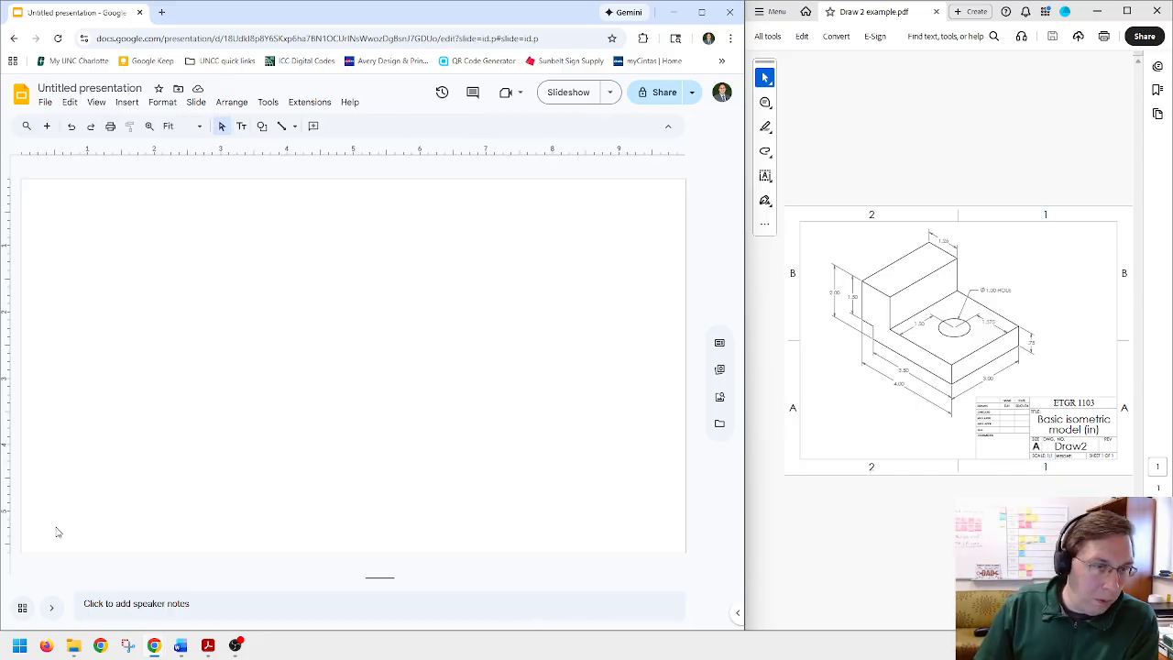
click(282, 125)
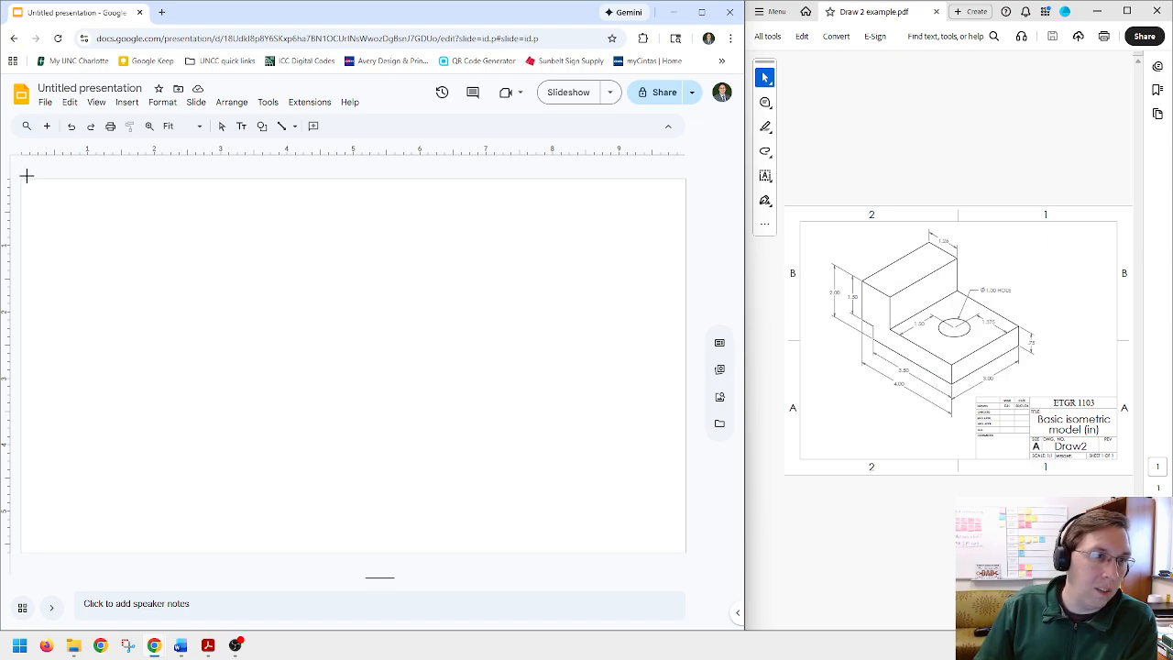
drag(19, 177, 44, 177)
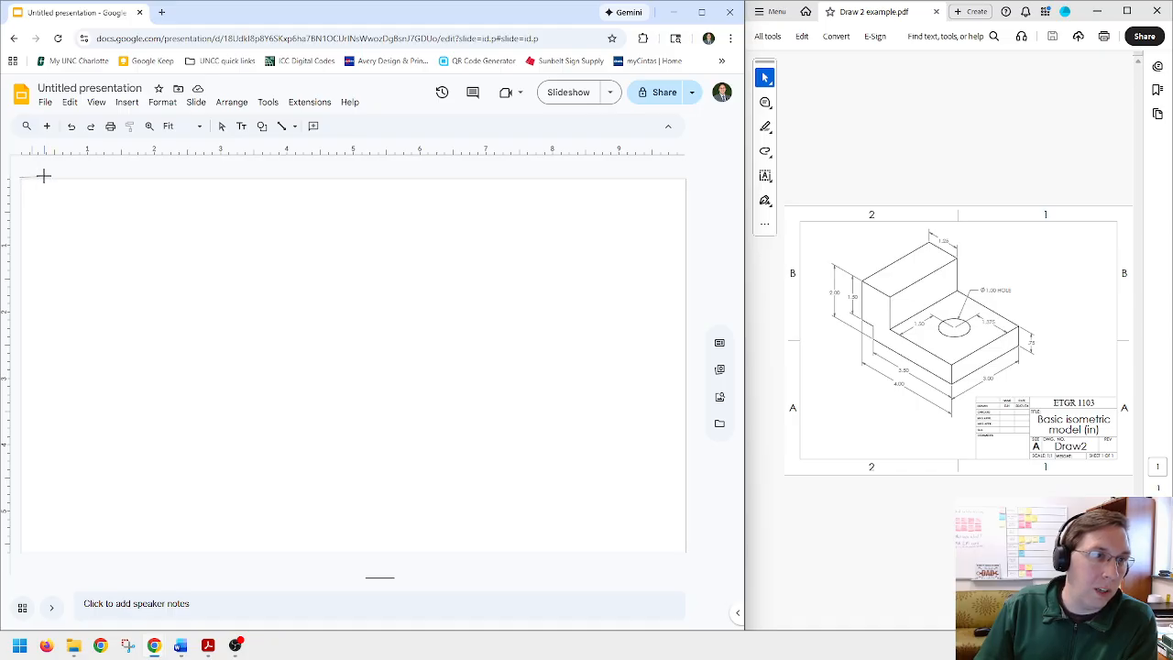
key(Delete)
- Draw a horizontal line about 0.5 in long near the slide's lower-left corner and a vertical line about 0.5 in down from its right end
click(281, 126)
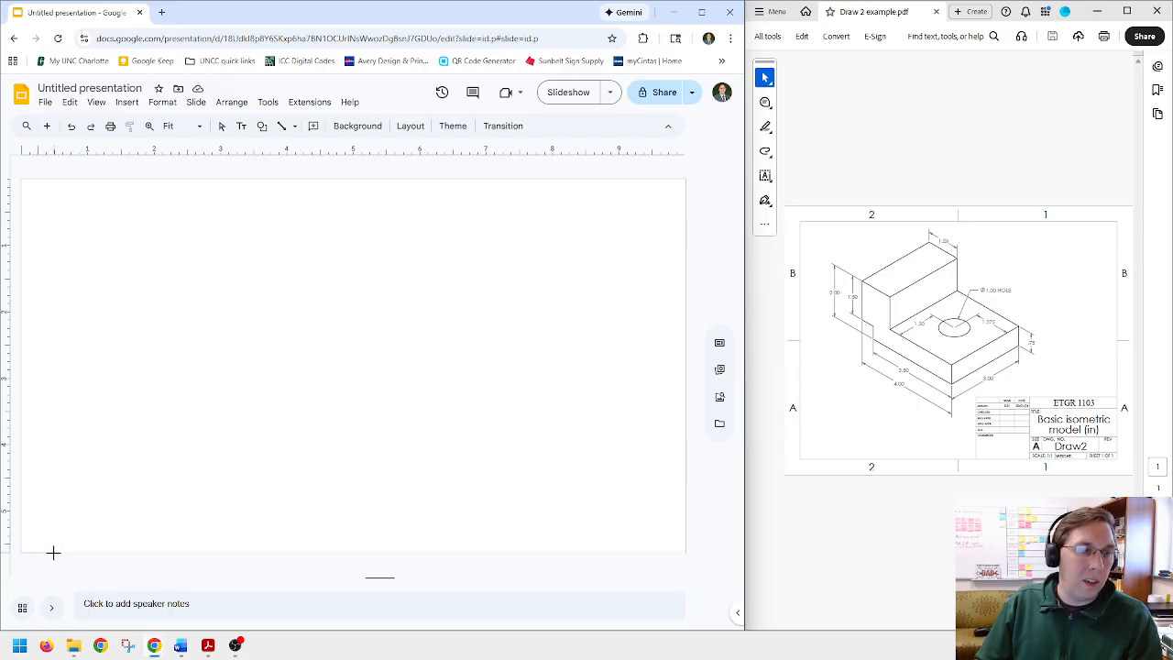
drag(53, 552, 21, 552)
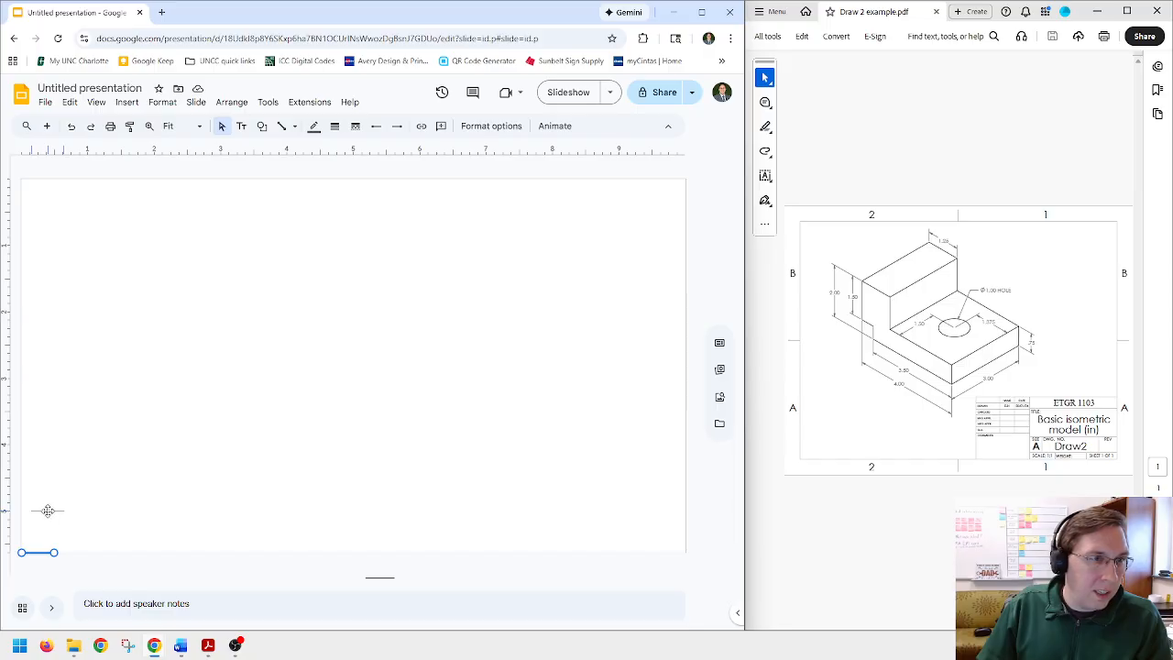
drag(46, 511, 53, 510)
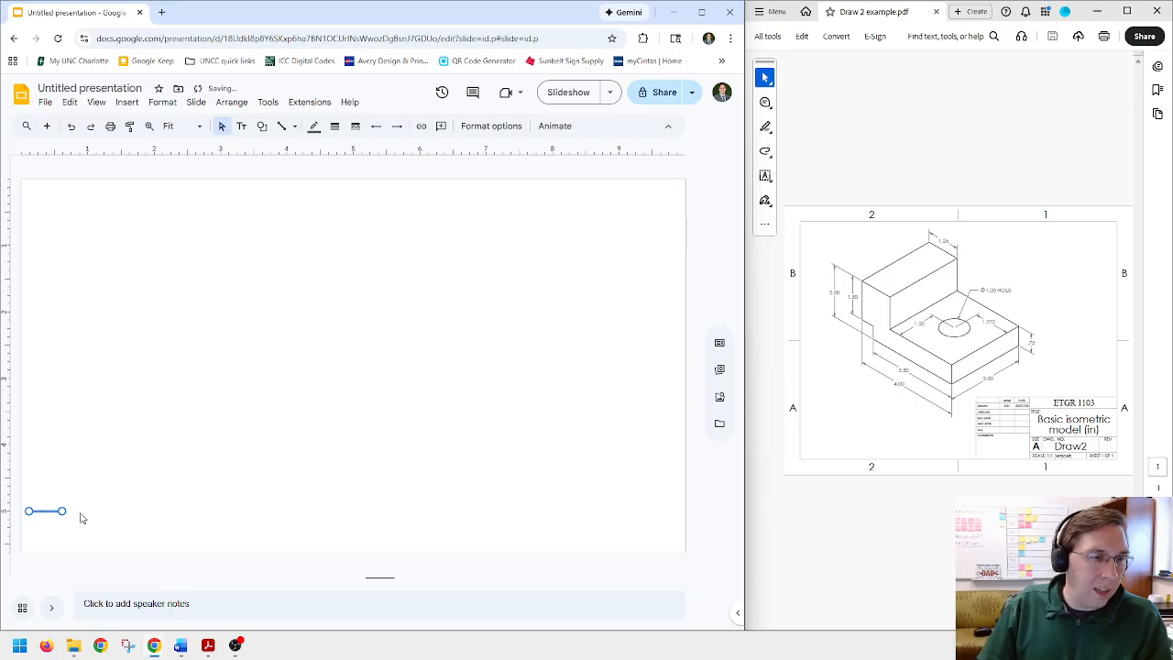
click(281, 126)
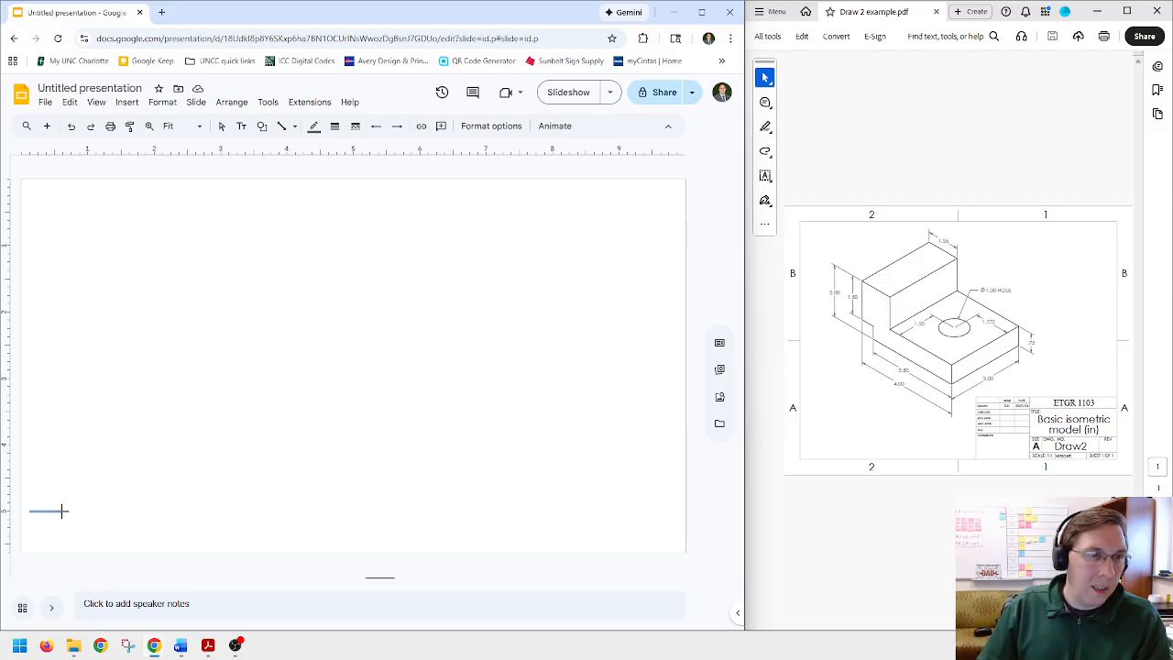
drag(61, 510, 63, 542)
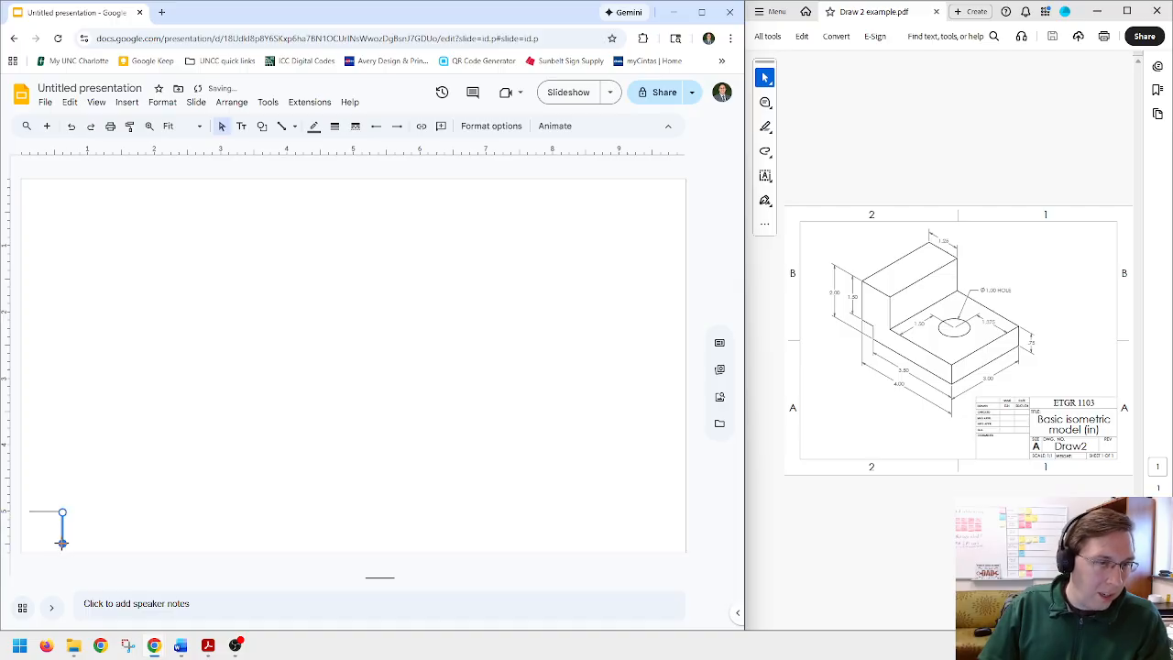
click(117, 529)
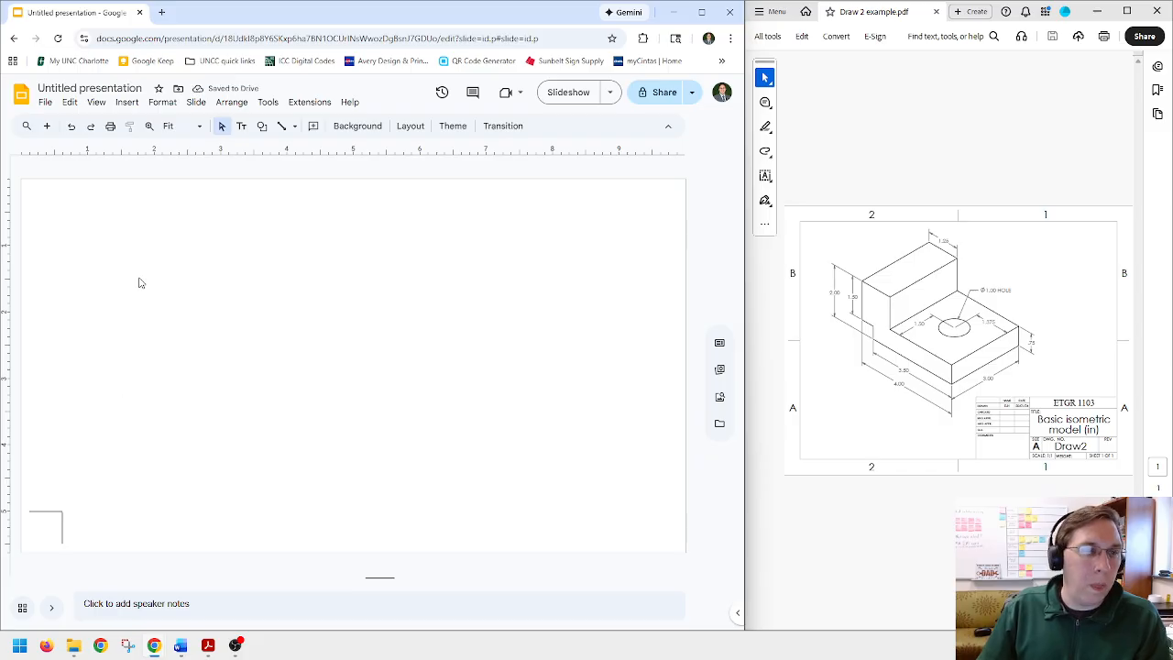
- Draw a horizontal line about 3.5 in long to the right from the lower end of the short vertical line
click(282, 125)
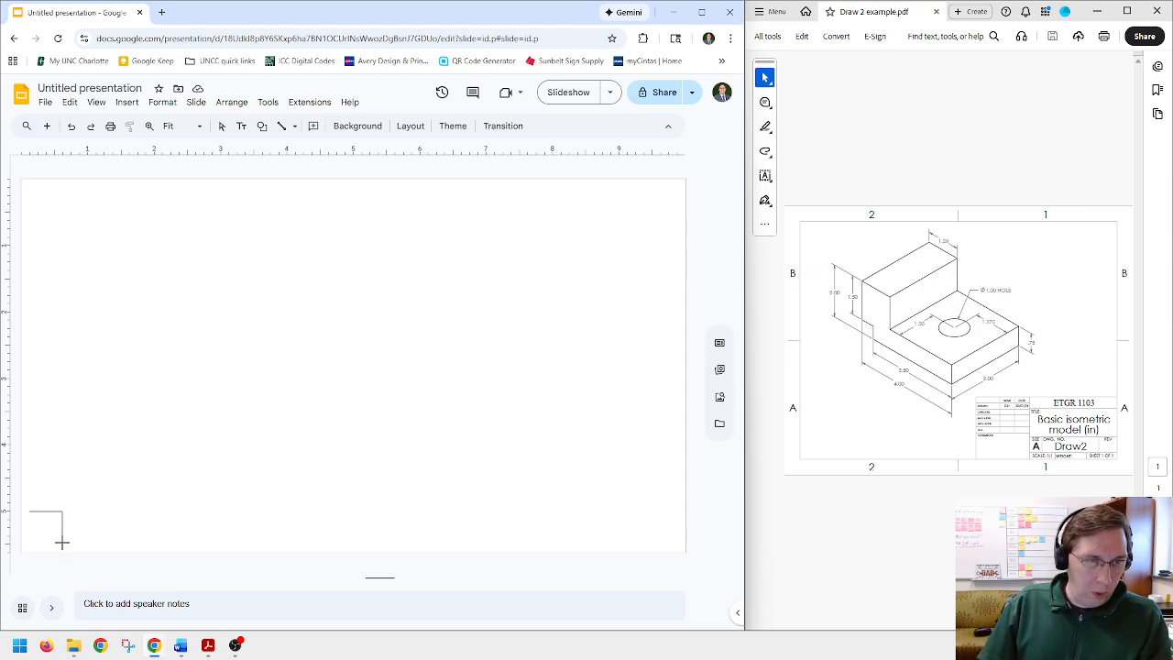
click(61, 543)
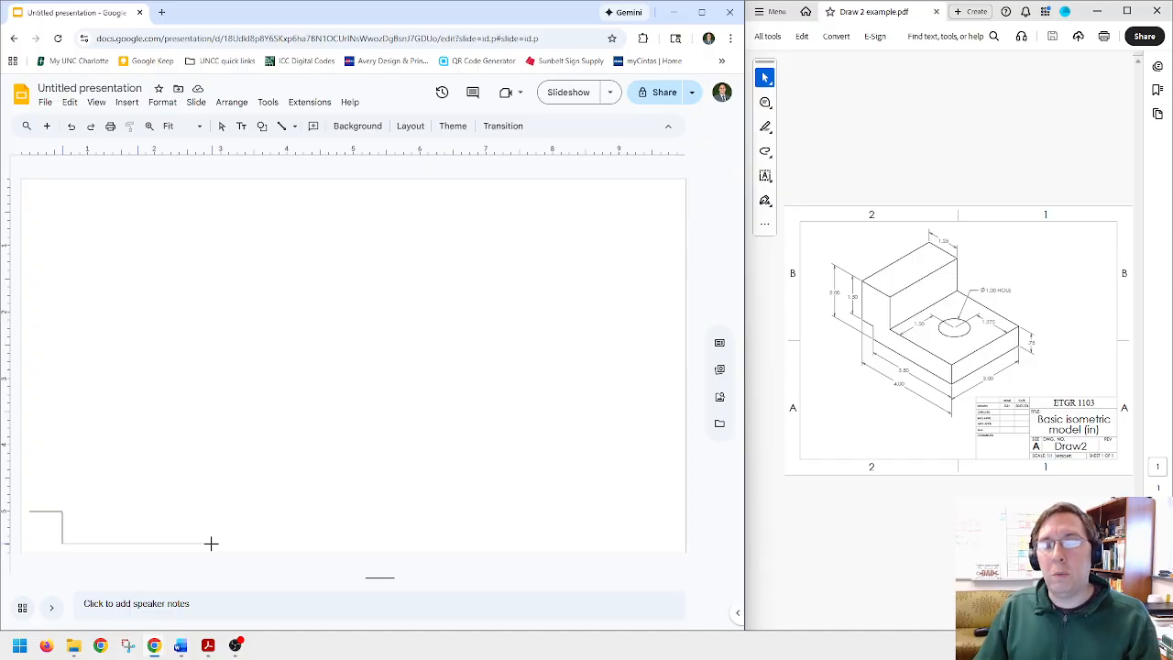
click(294, 541)
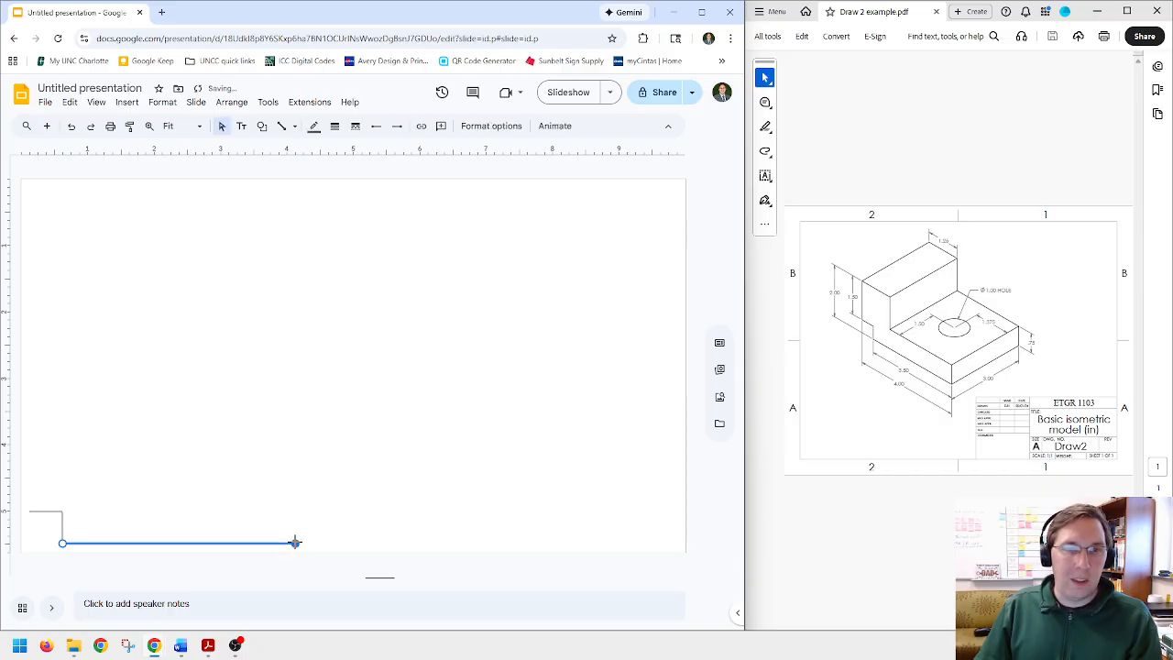
click(28, 510)
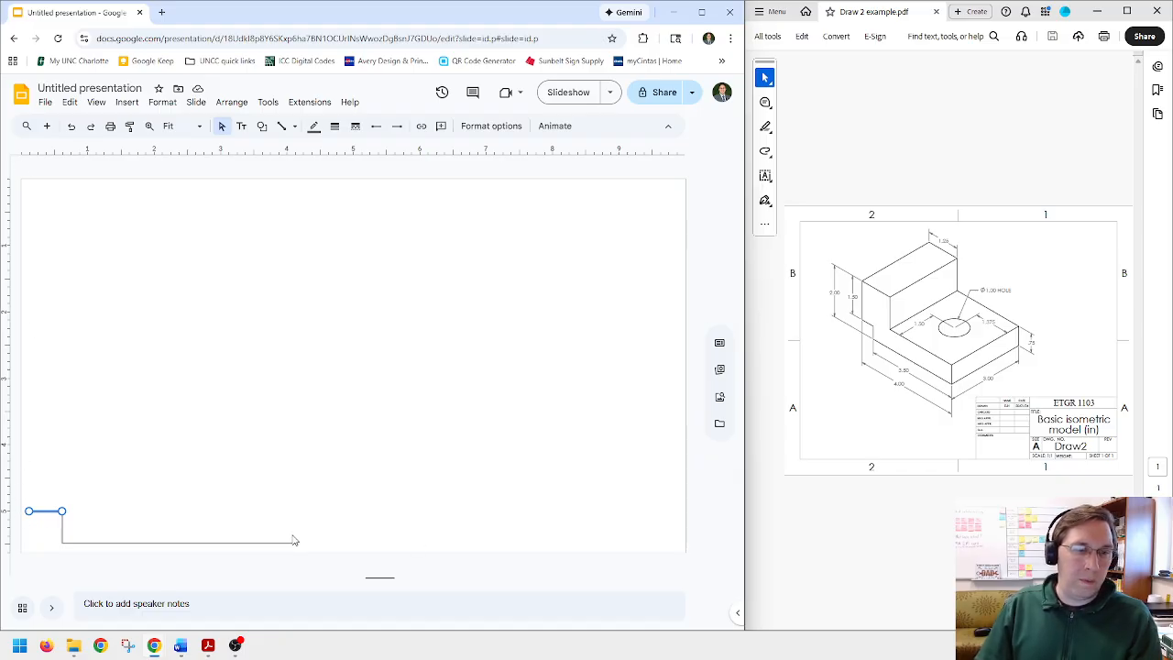
click(232, 543)
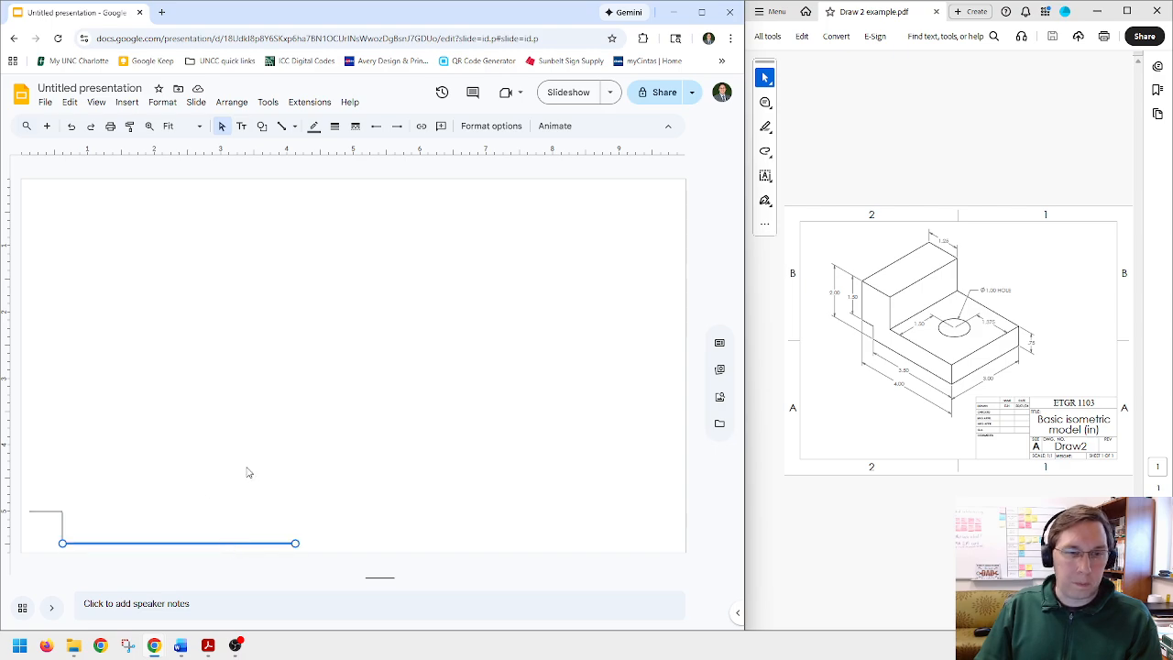
- Draw a vertical line about 0.75 in up from the right end of the long bottom line
click(281, 126)
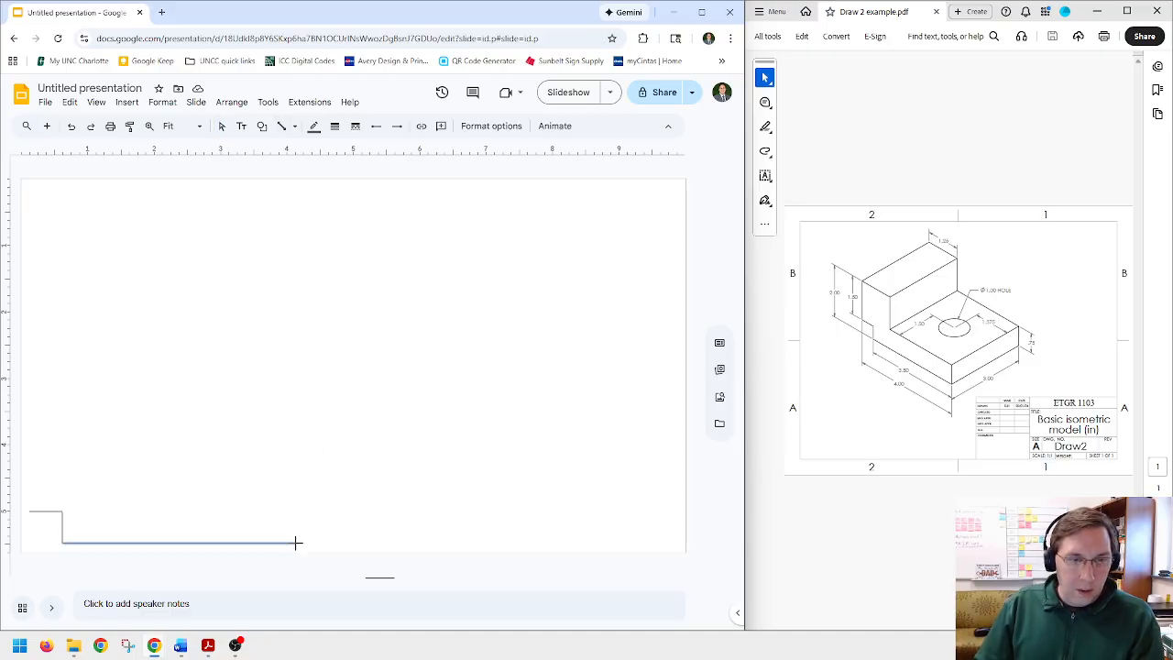
drag(296, 542, 295, 501)
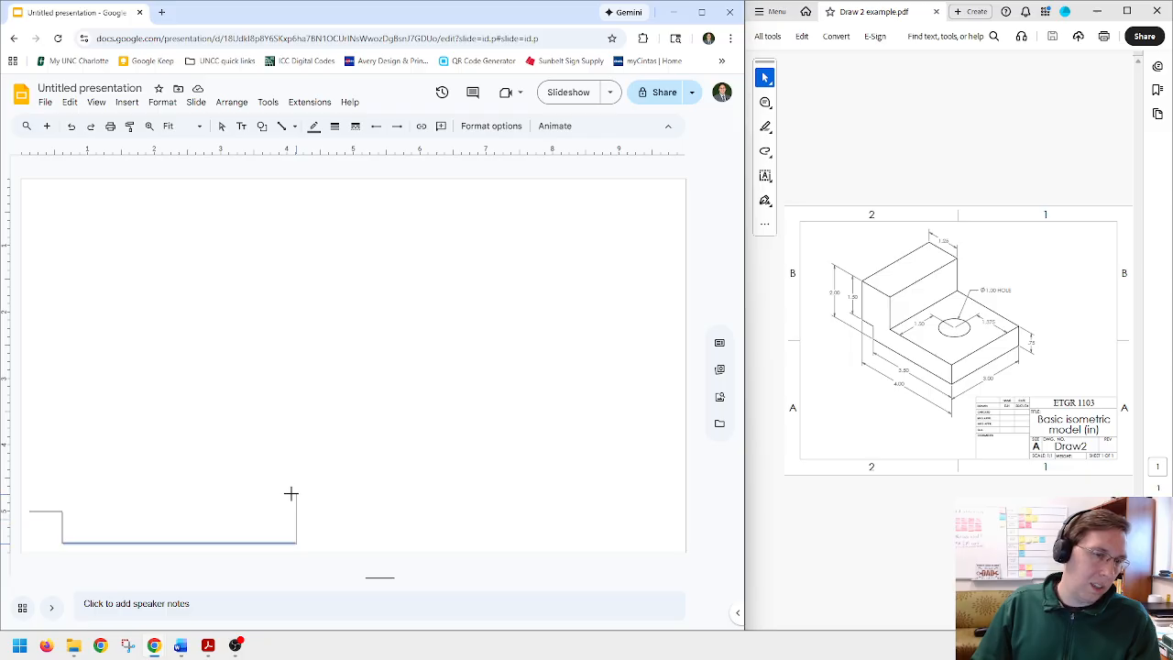
drag(290, 494, 296, 495)
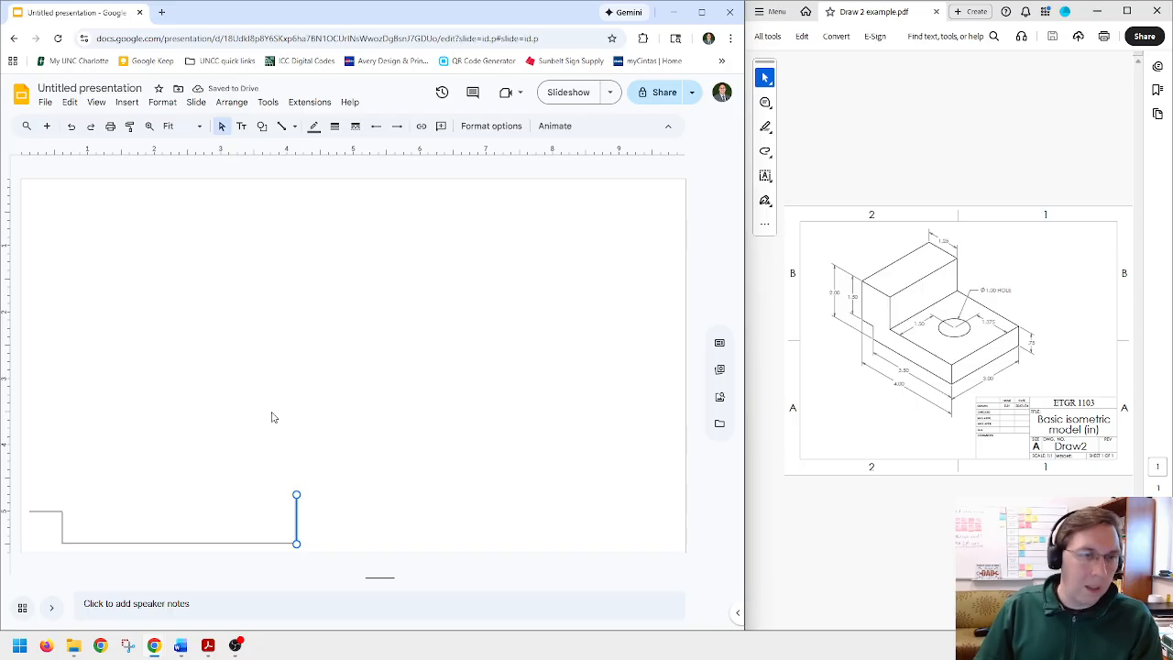
click(279, 126)
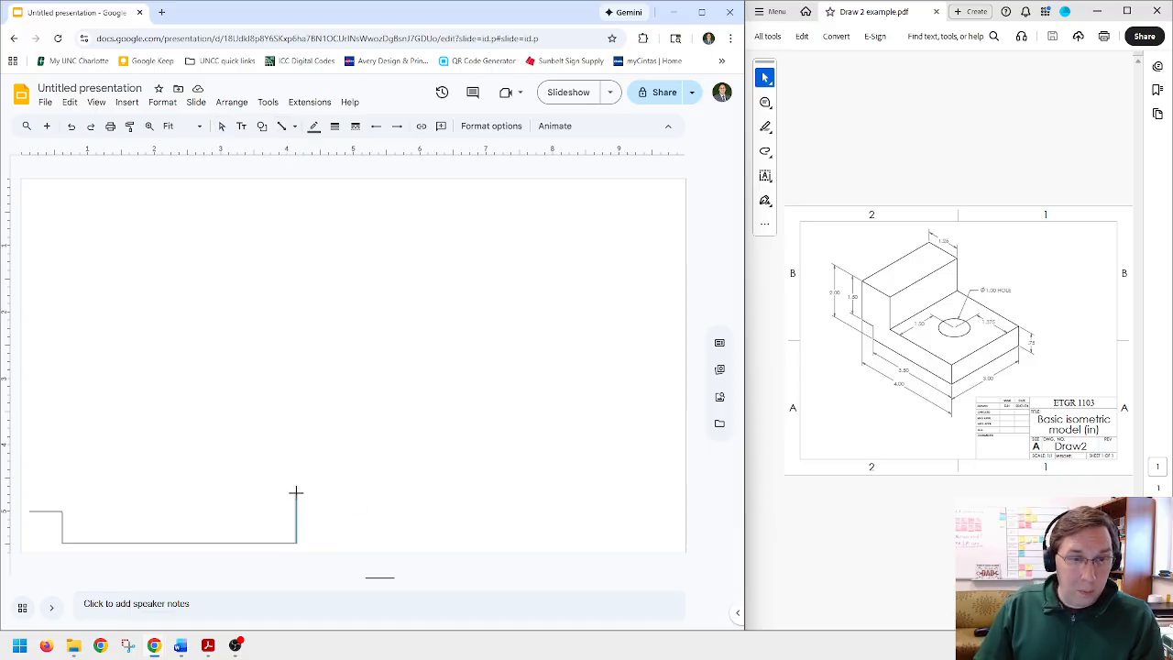
drag(295, 493, 176, 493)
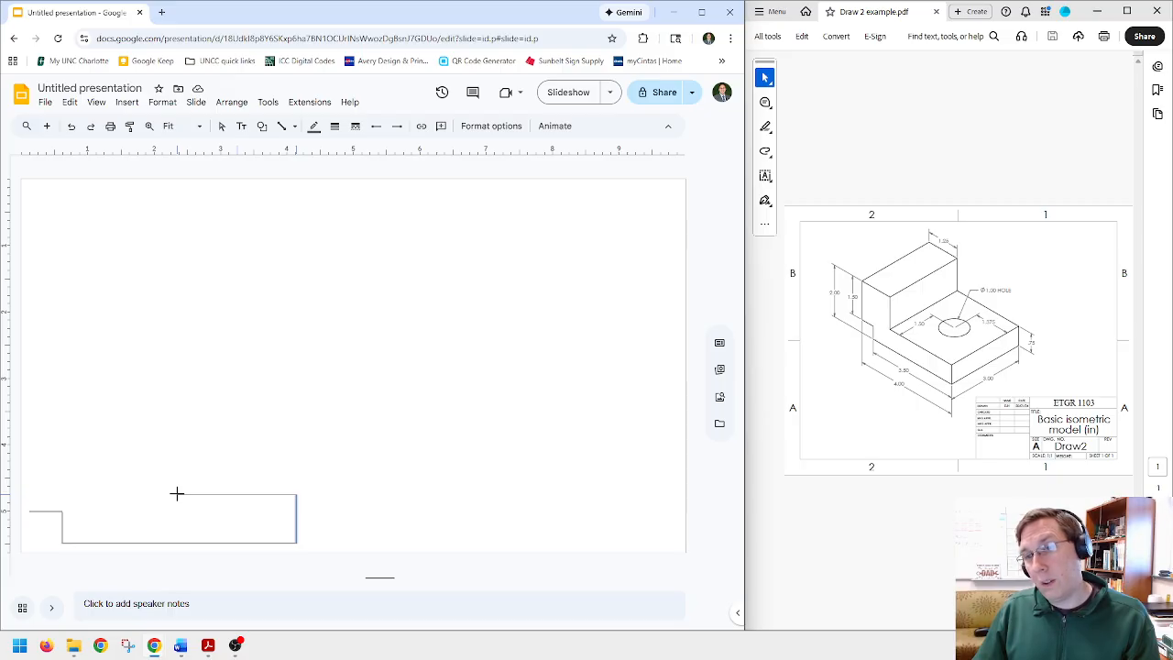
drag(177, 493, 177, 494)
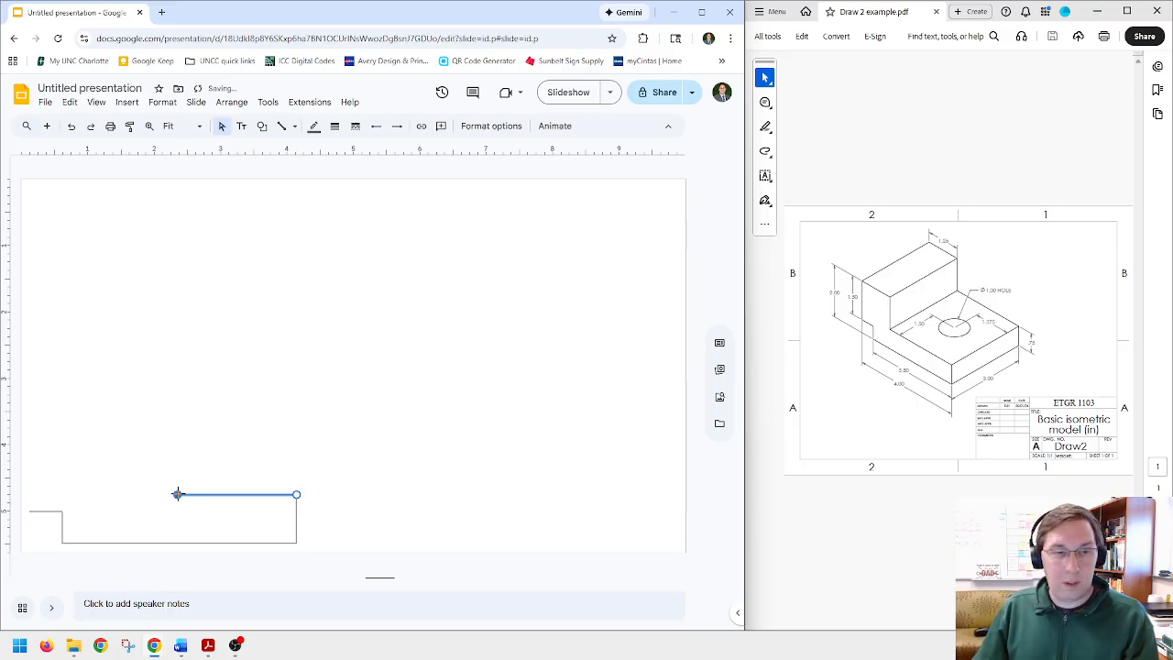
click(299, 458)
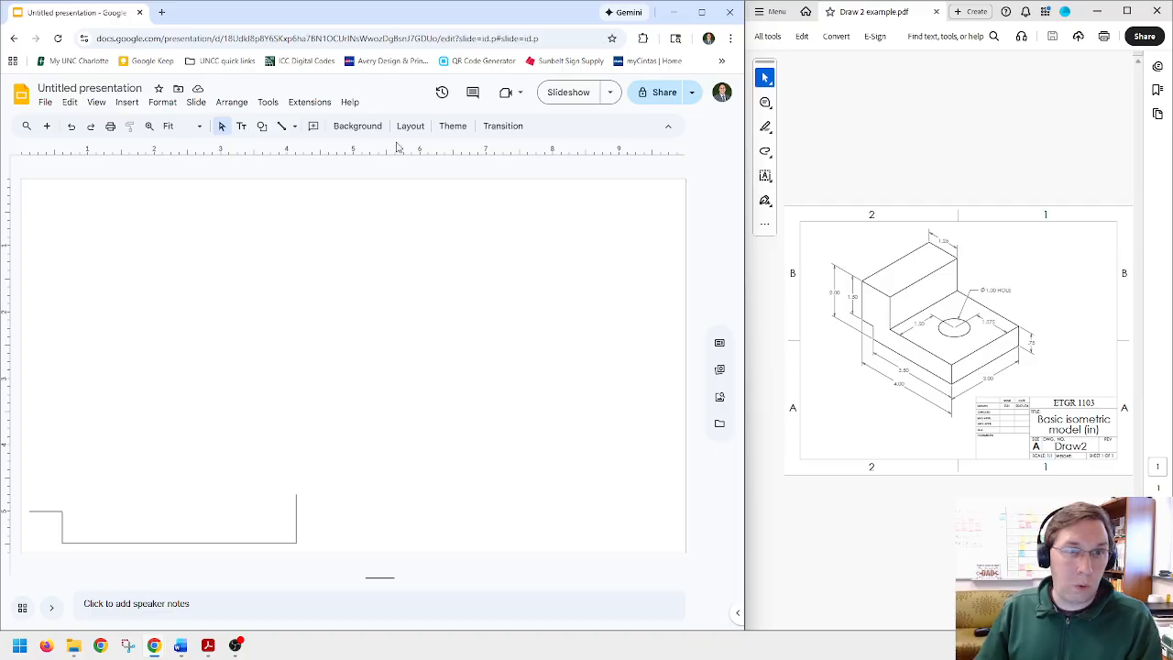
- Draw a horizontal line about 2.75 in long to the left from the upper end of the base's right vertical line
click(281, 126)
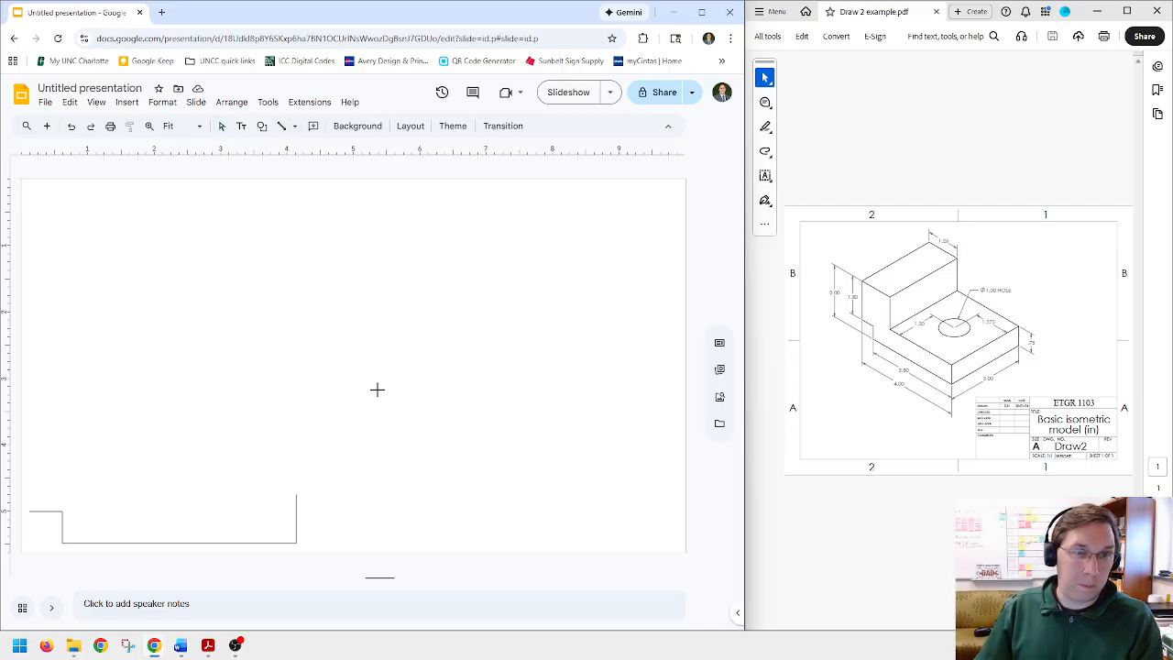
click(296, 493)
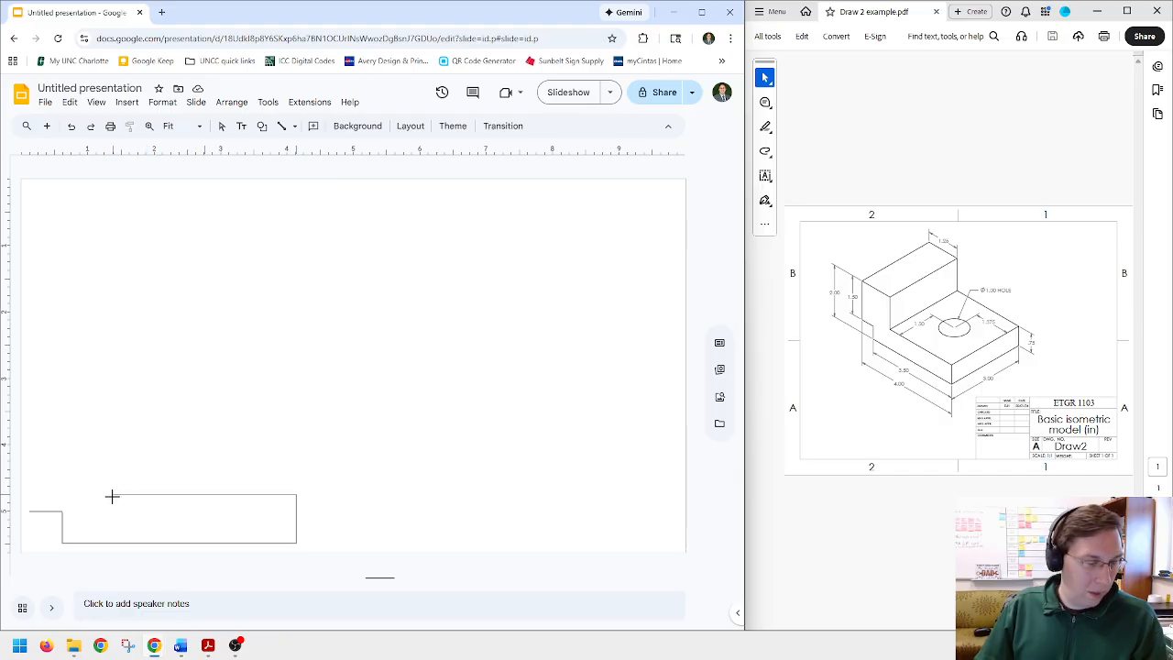
drag(112, 496, 112, 495)
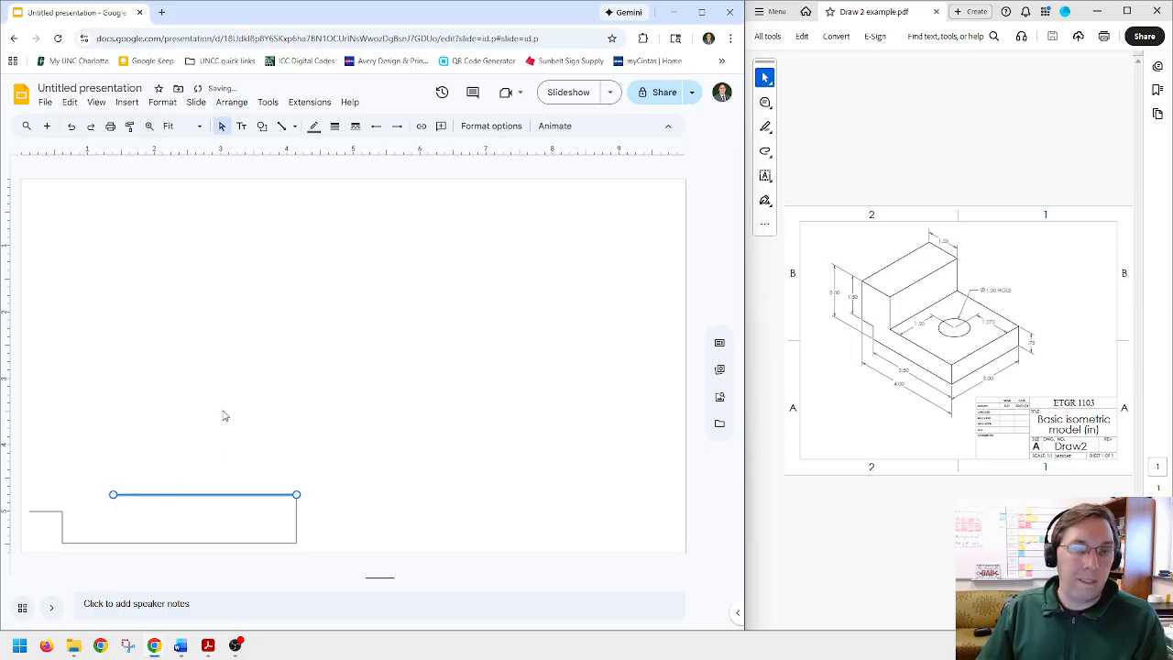
- Draw a vertical line about 1.5 in up from the left end of the base's top line
click(281, 127)
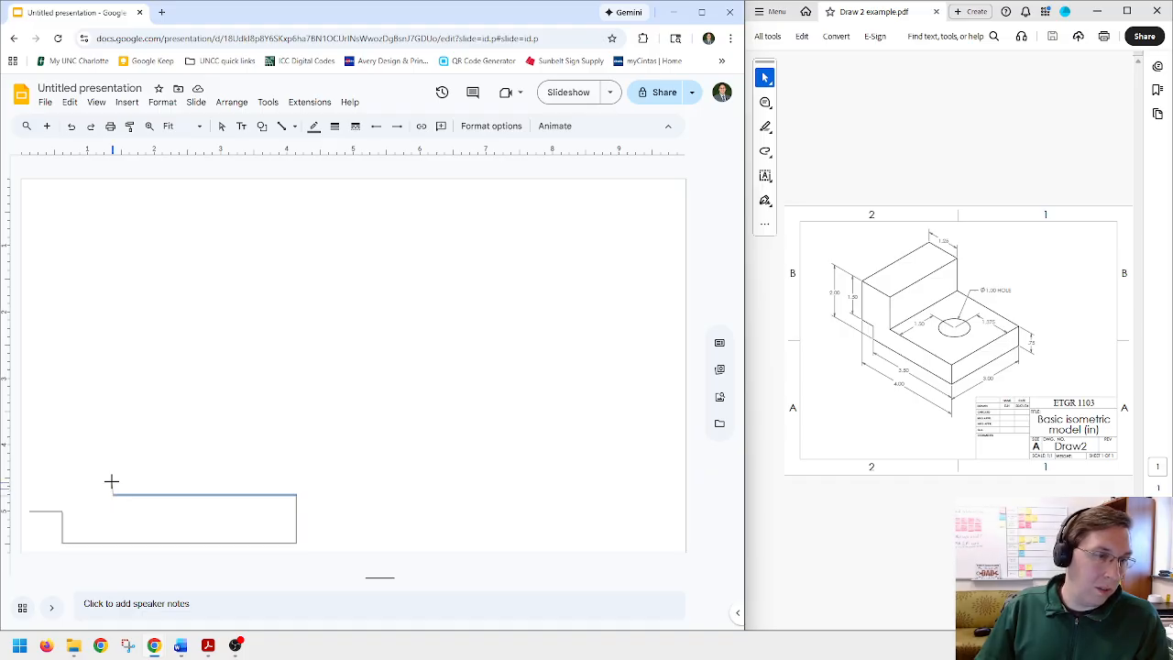
drag(111, 480, 114, 427)
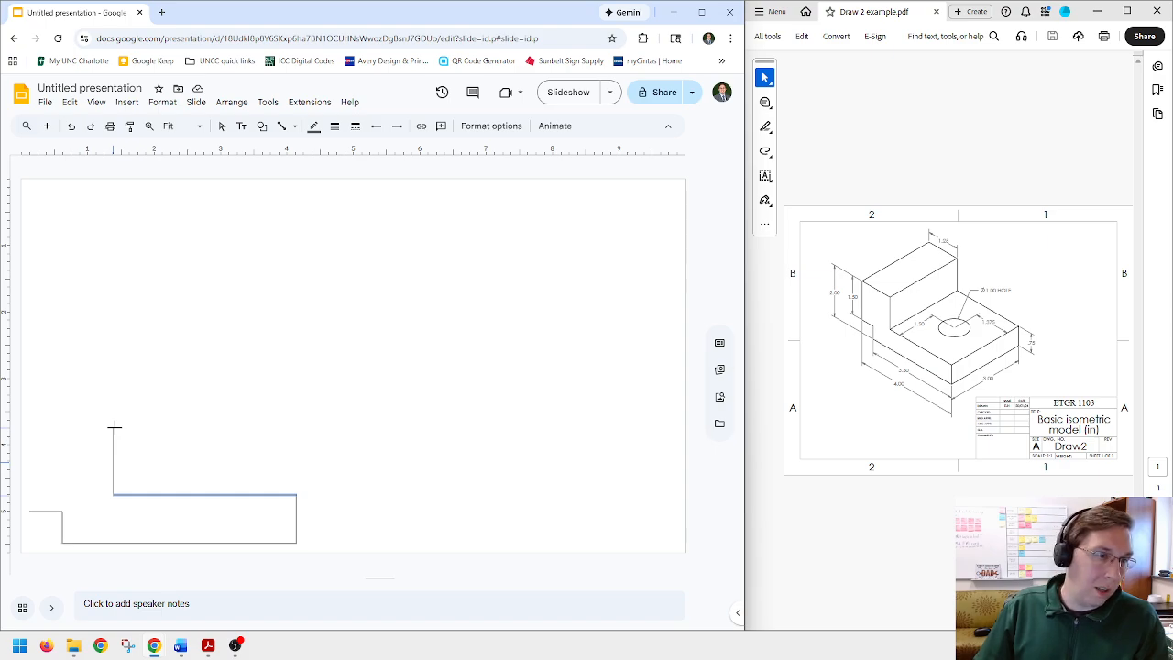
drag(113, 426, 113, 394)
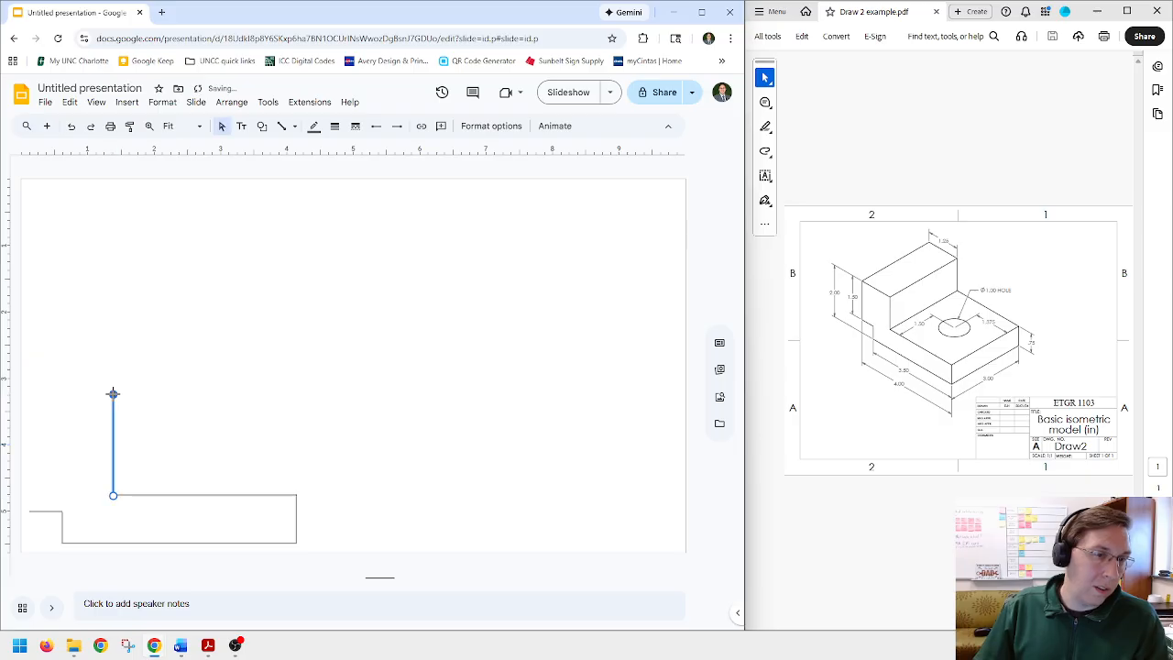
- Draw a top line about 1.25 in to the left and close the outline with a vertical line down to the short horizontal line
click(281, 127)
drag(112, 394, 29, 401)
click(281, 126)
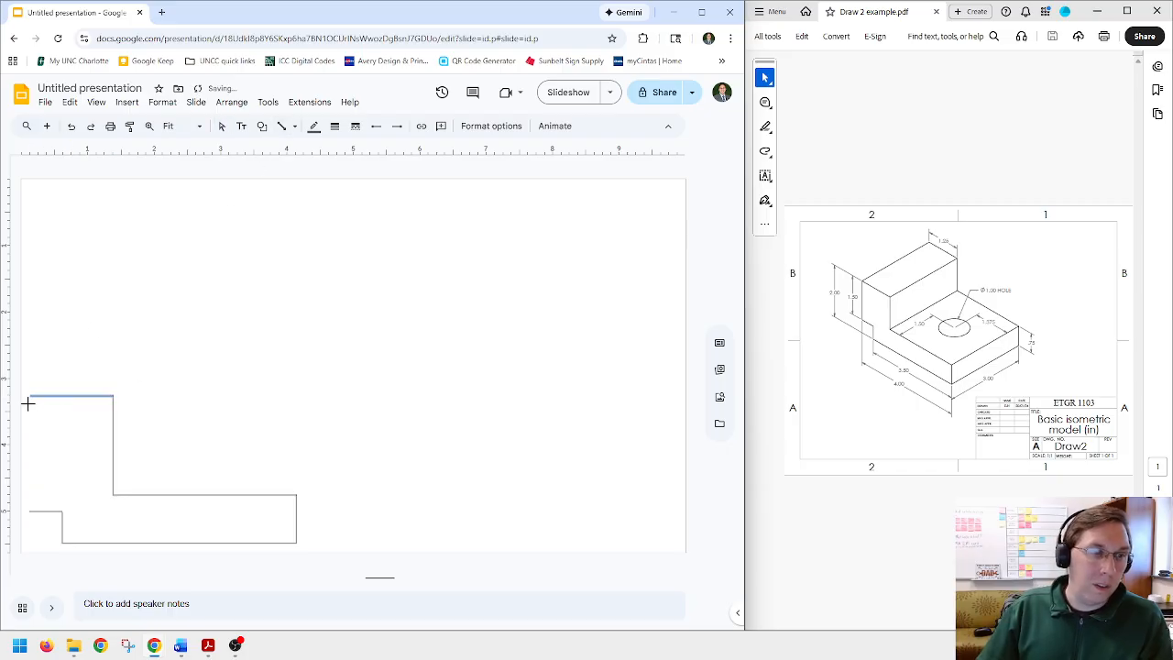
drag(30, 396, 29, 510)
click(46, 540)
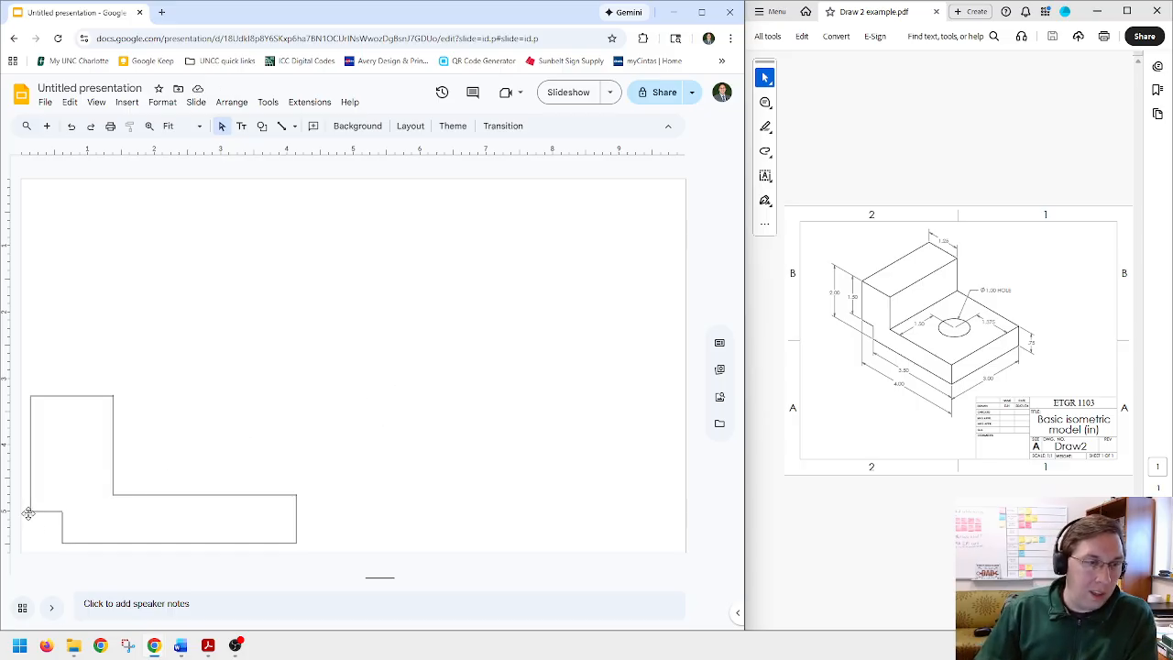
- Align the outline's left vertical line with the left ends of the top line and the short lower horizontal line
click(96, 395)
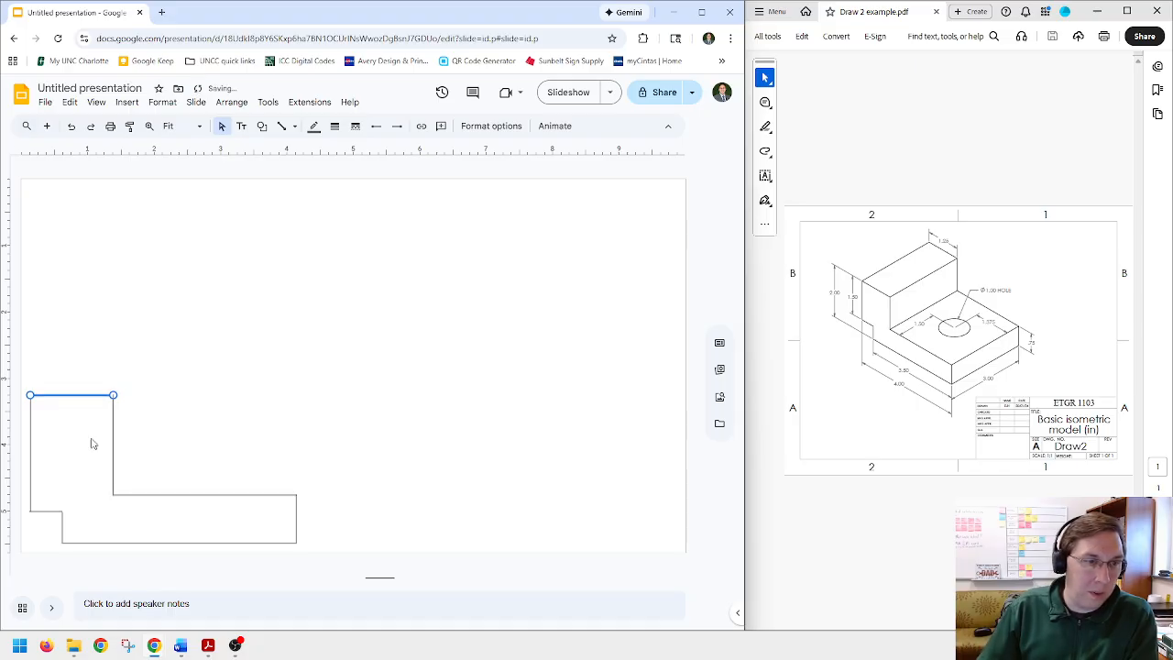
click(29, 442)
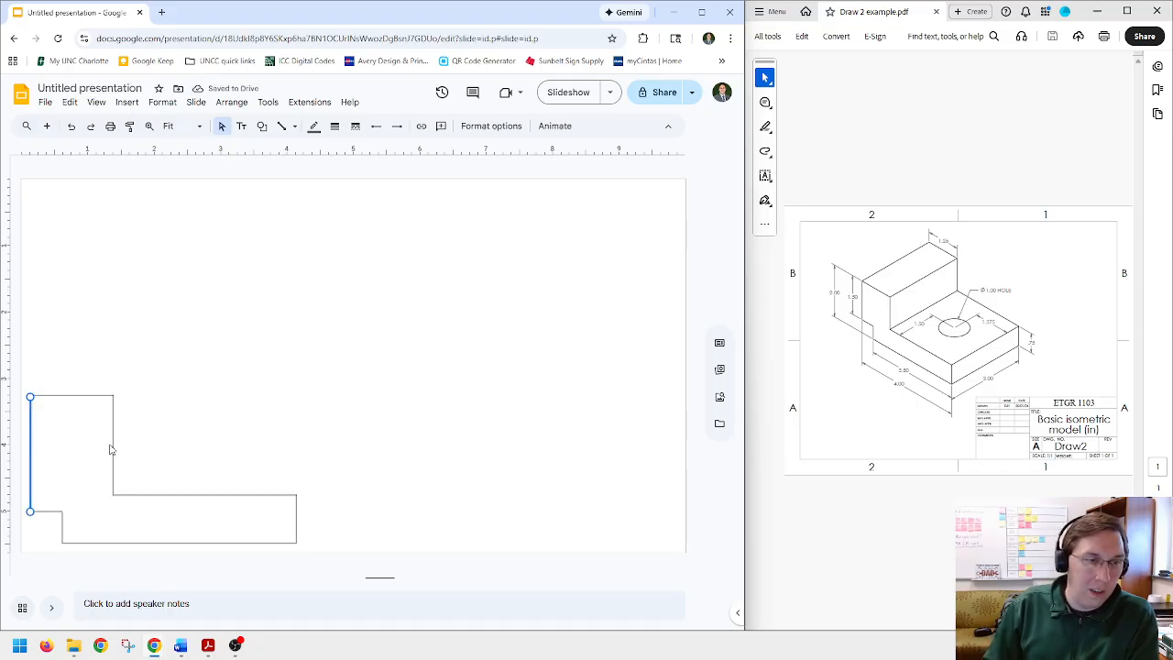
click(183, 434)
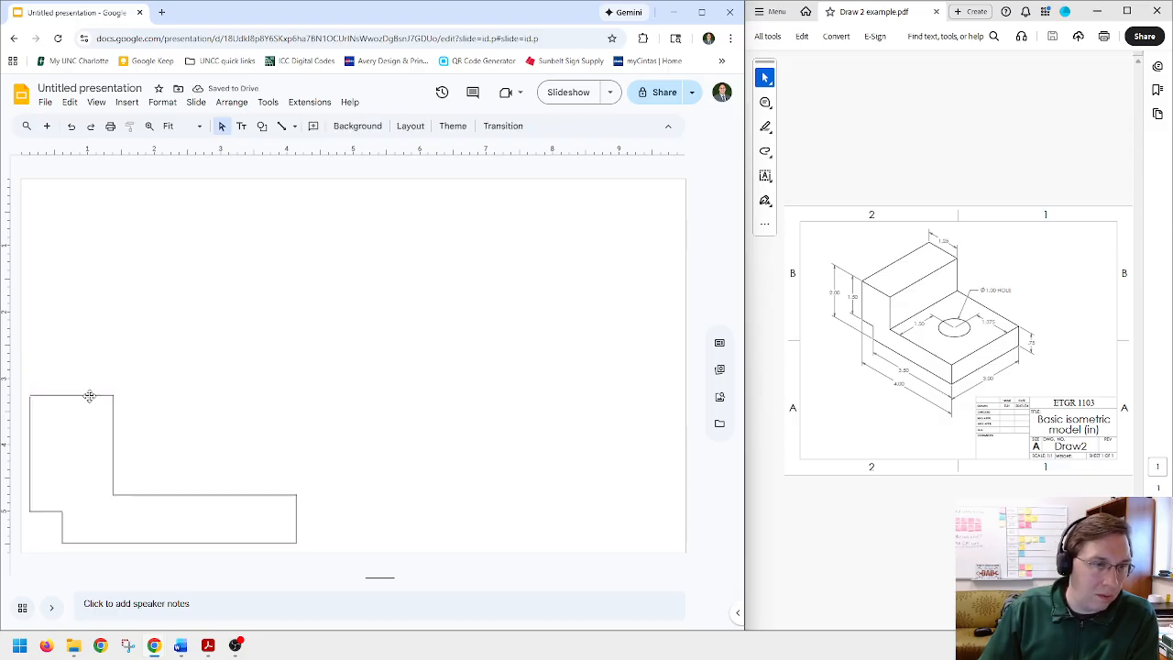
click(28, 427)
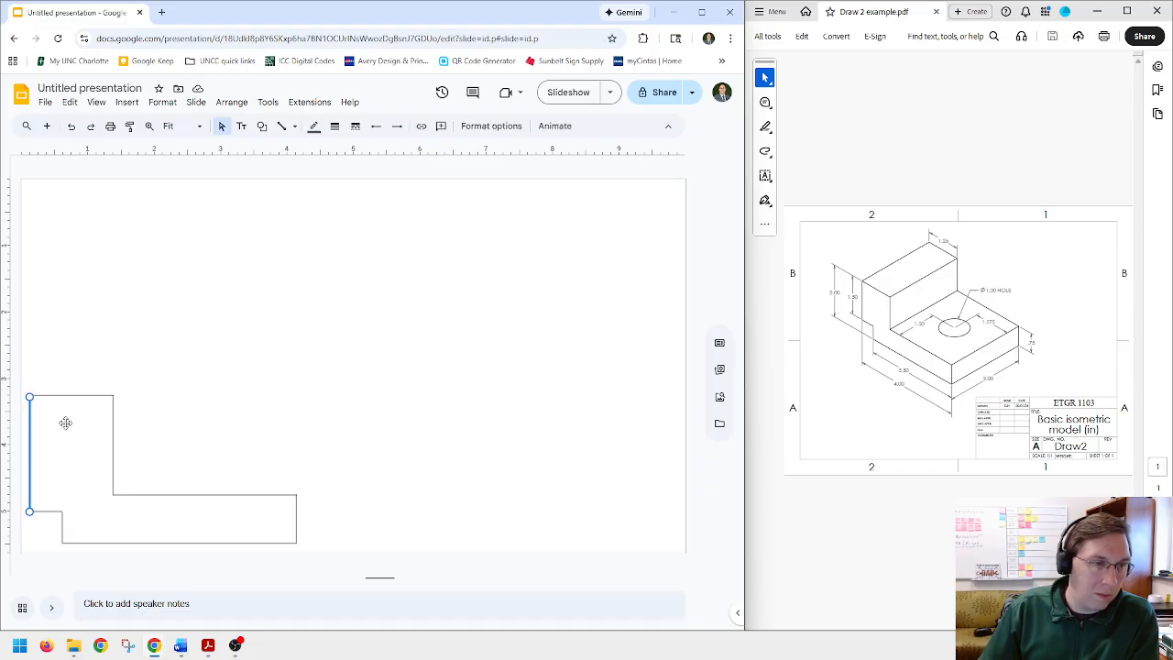
click(180, 394)
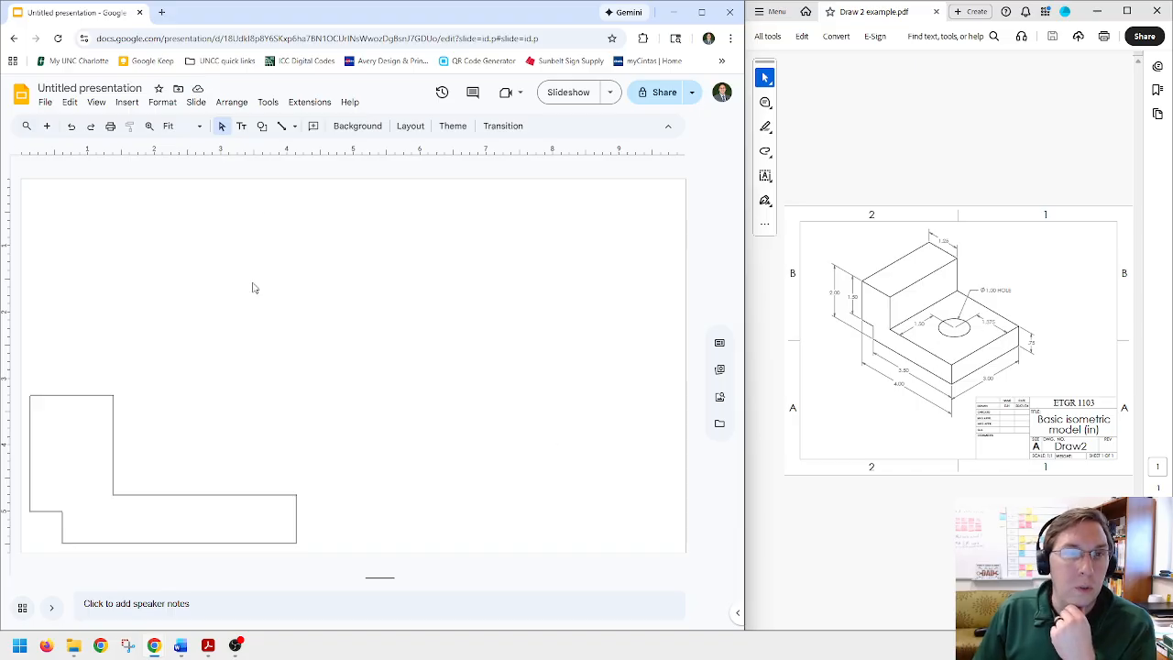
click(282, 127)
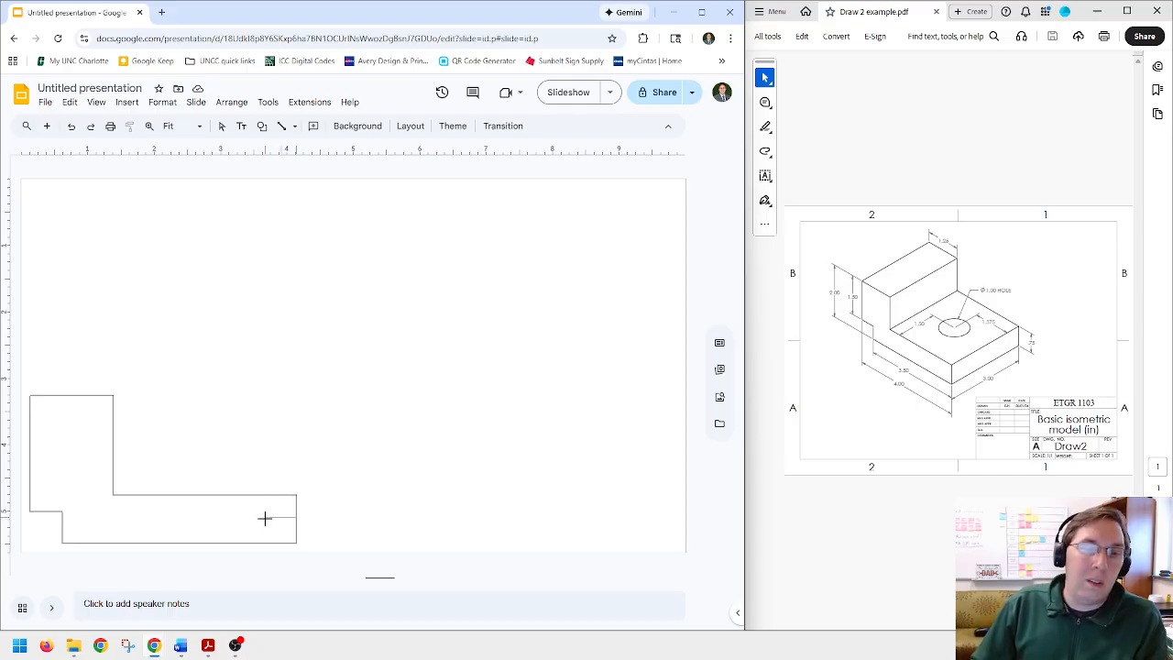
drag(264, 518, 296, 517)
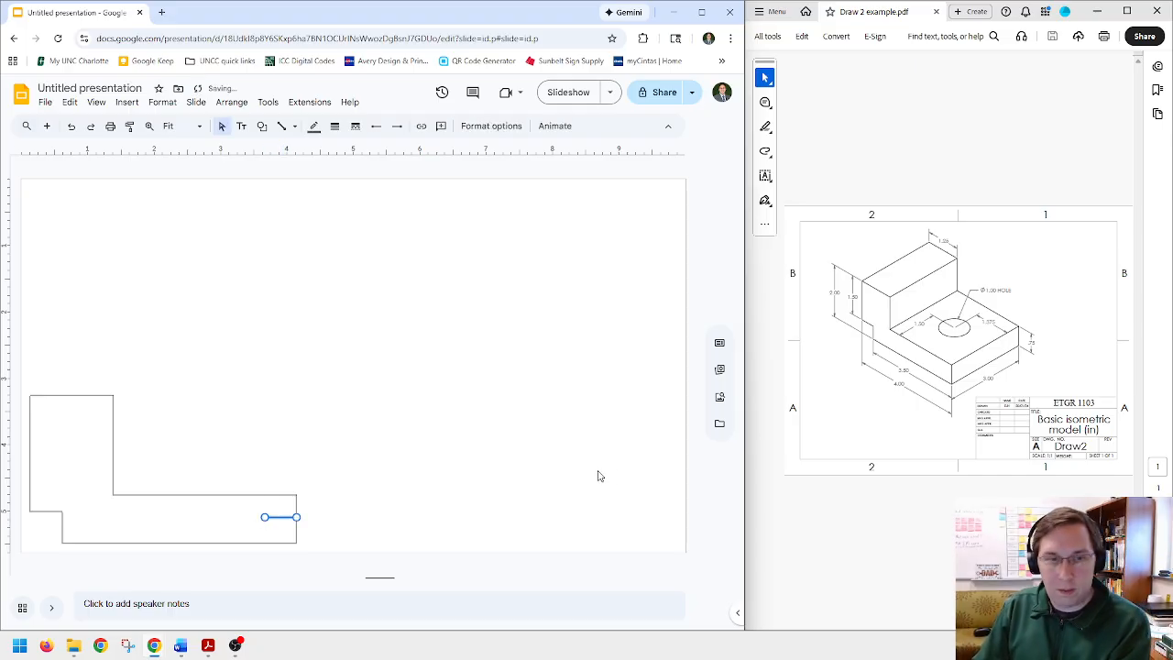
key(Delete)
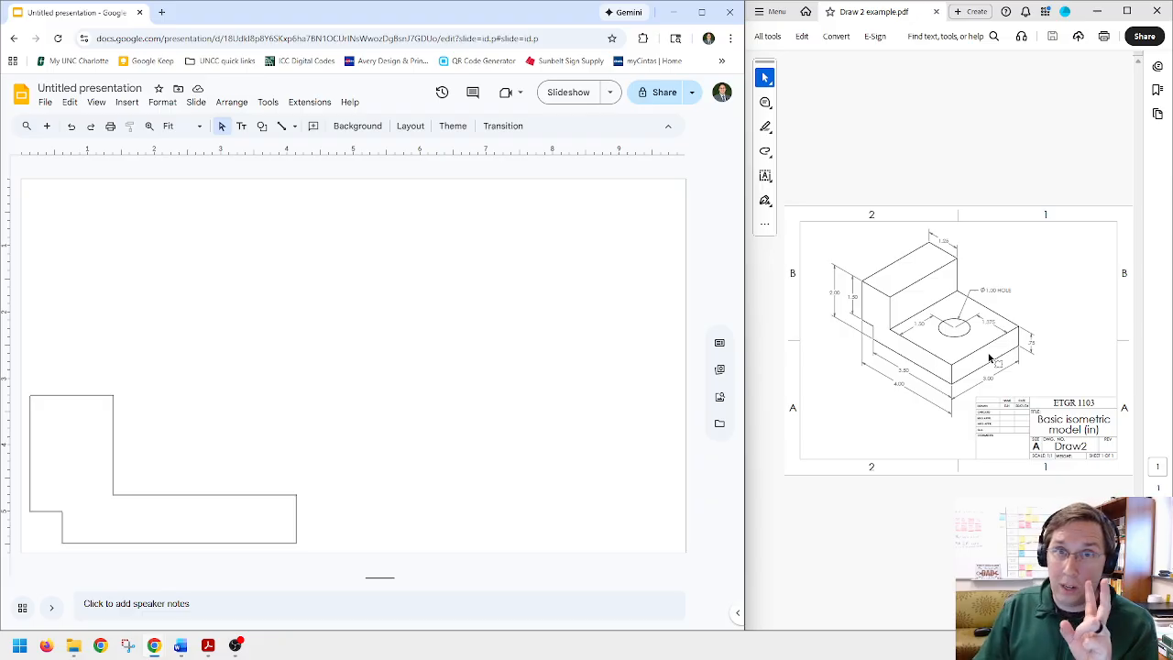
click(281, 125)
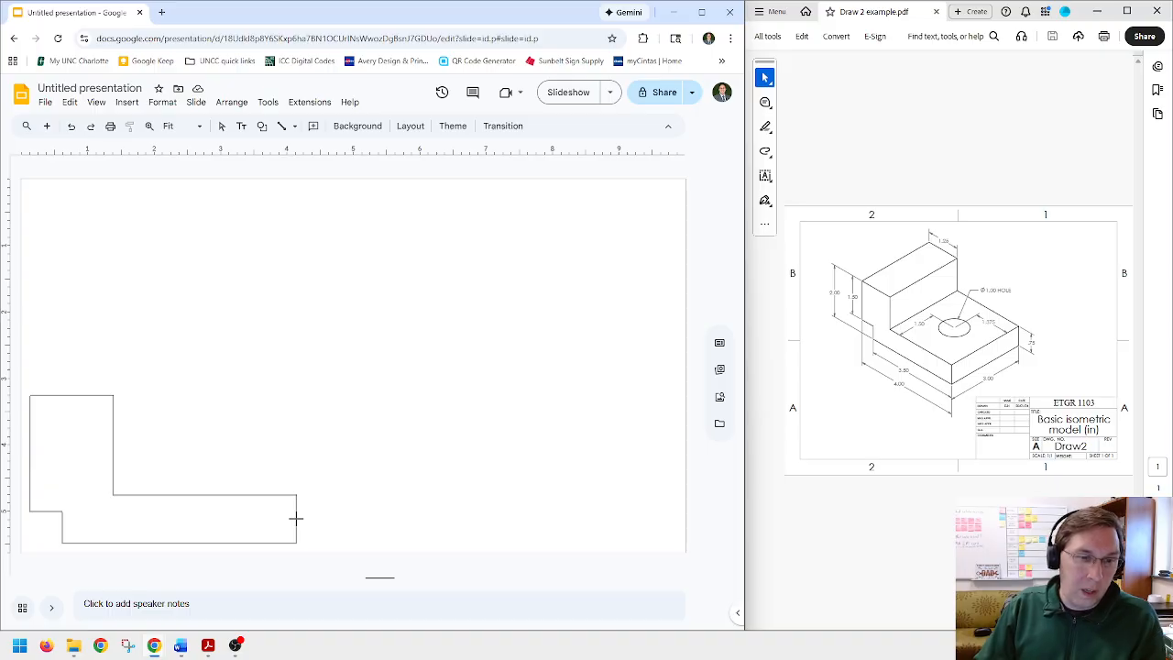
drag(296, 518, 228, 521)
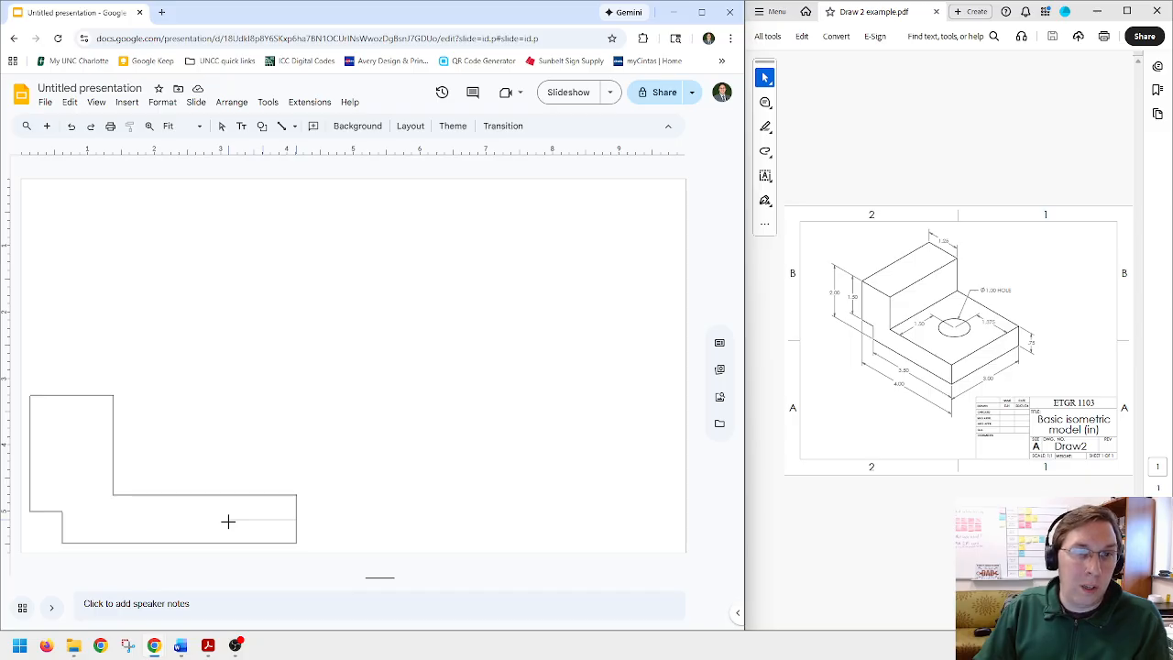
drag(228, 521, 179, 520)
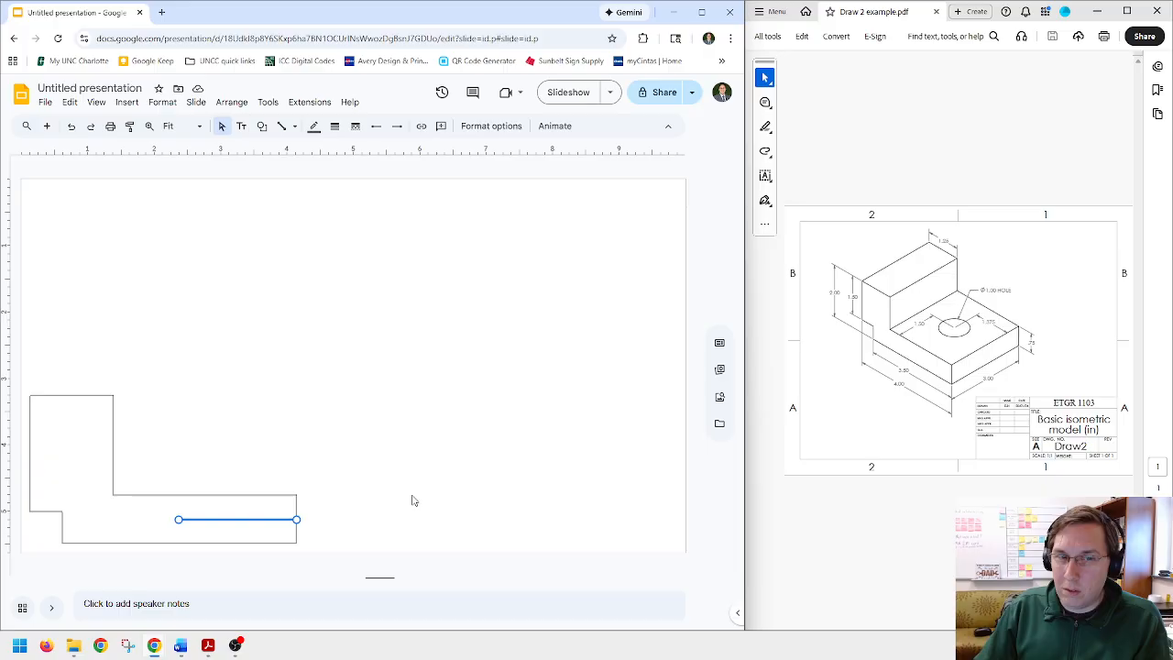
click(482, 125)
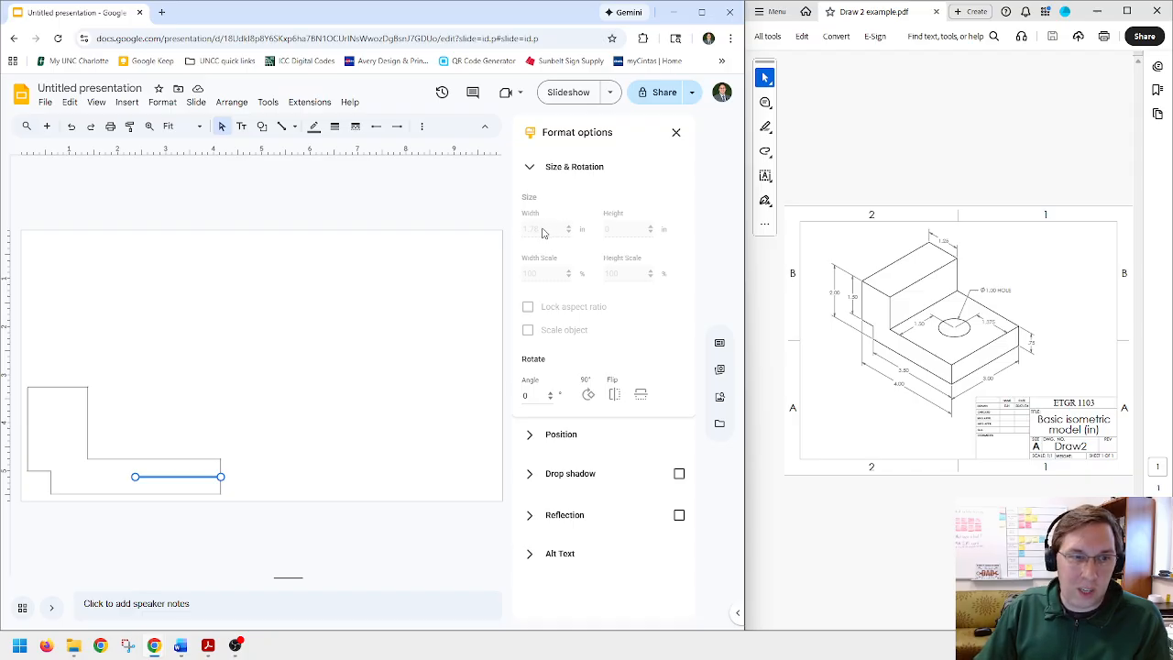
click(676, 132)
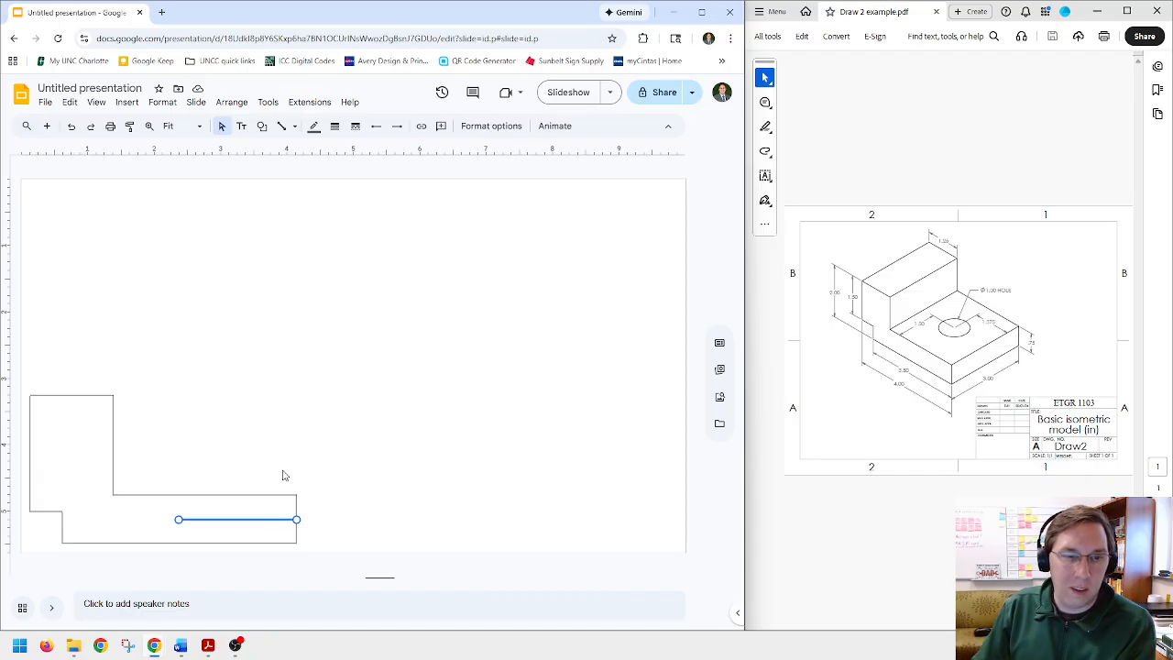
key(Delete)
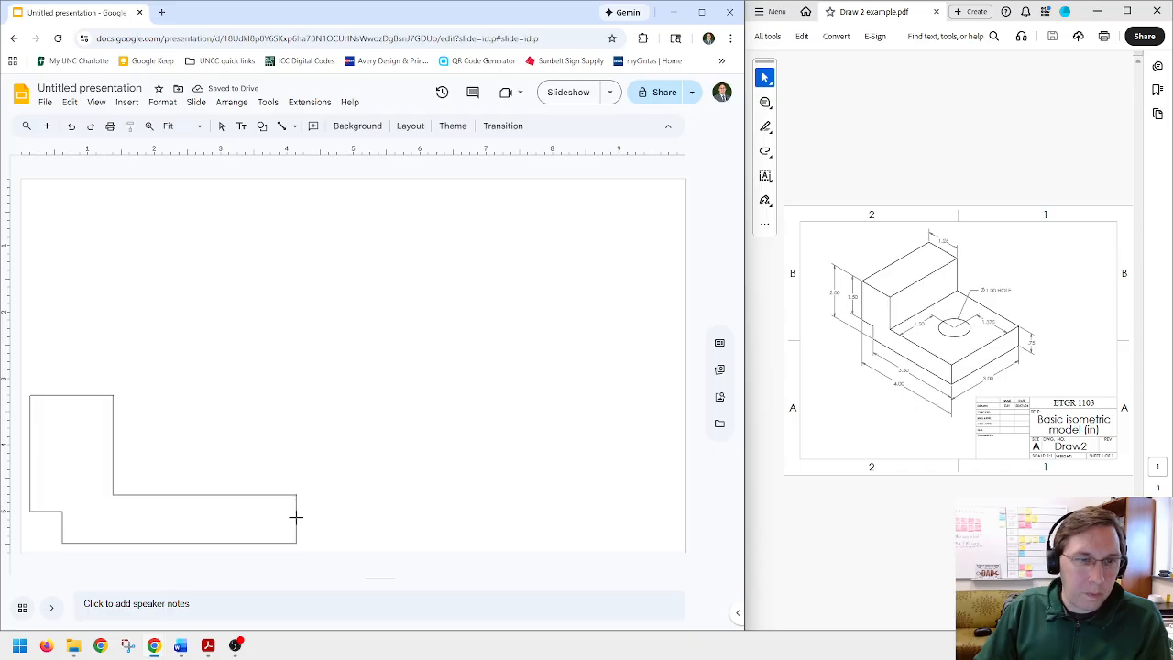
- Draw a construction line about 1.4 in inward from the base's right edge and a 1 in vertical line at its end, centred on the base's height
drag(295, 516, 203, 519)
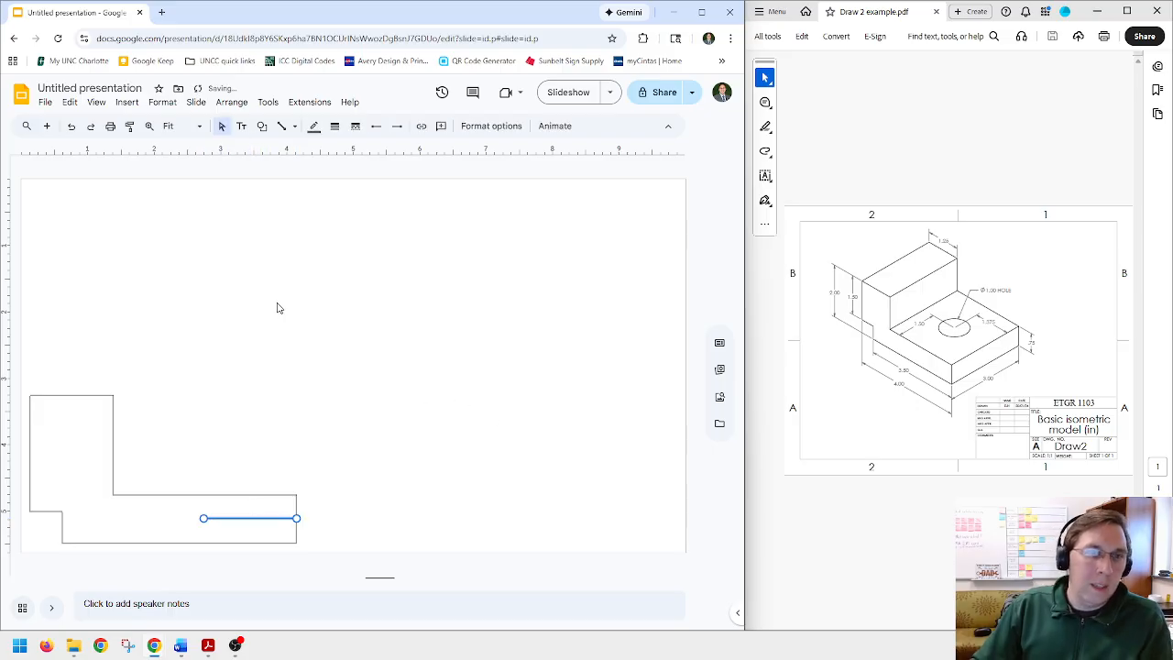
click(282, 125)
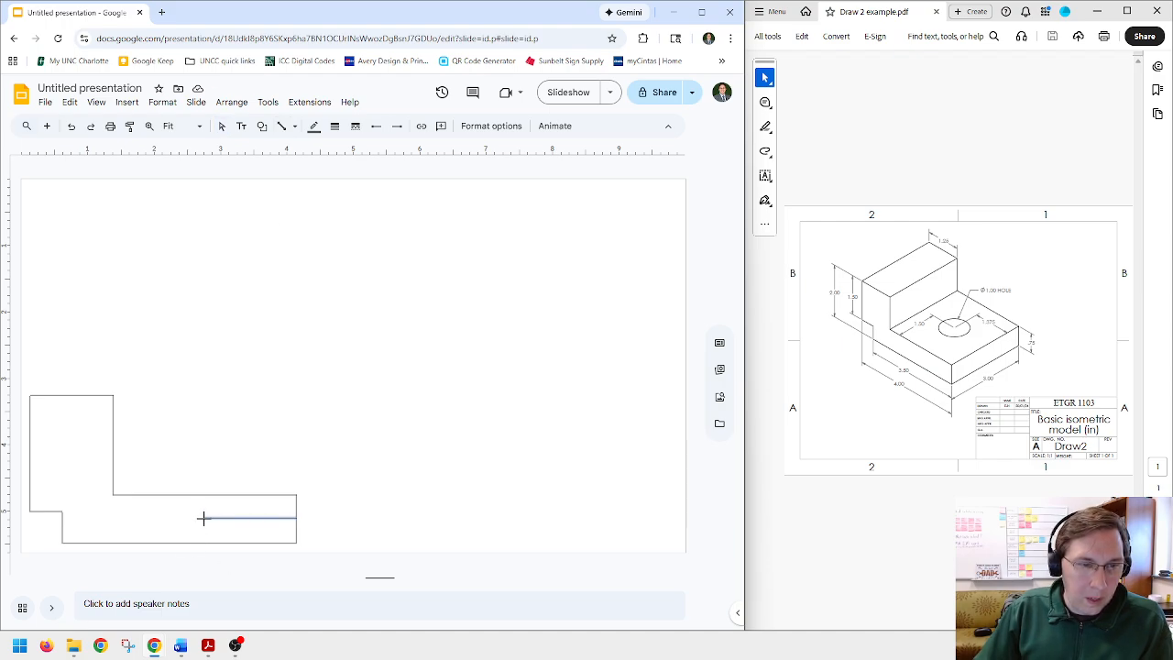
drag(204, 519, 204, 452)
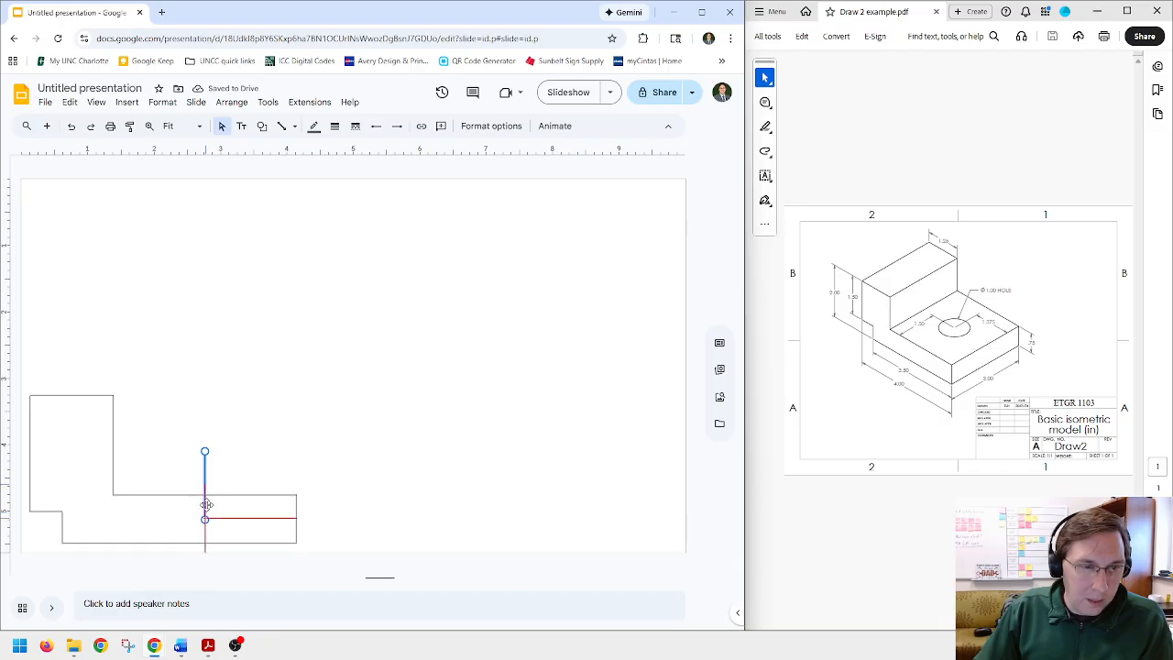
drag(207, 503, 209, 508)
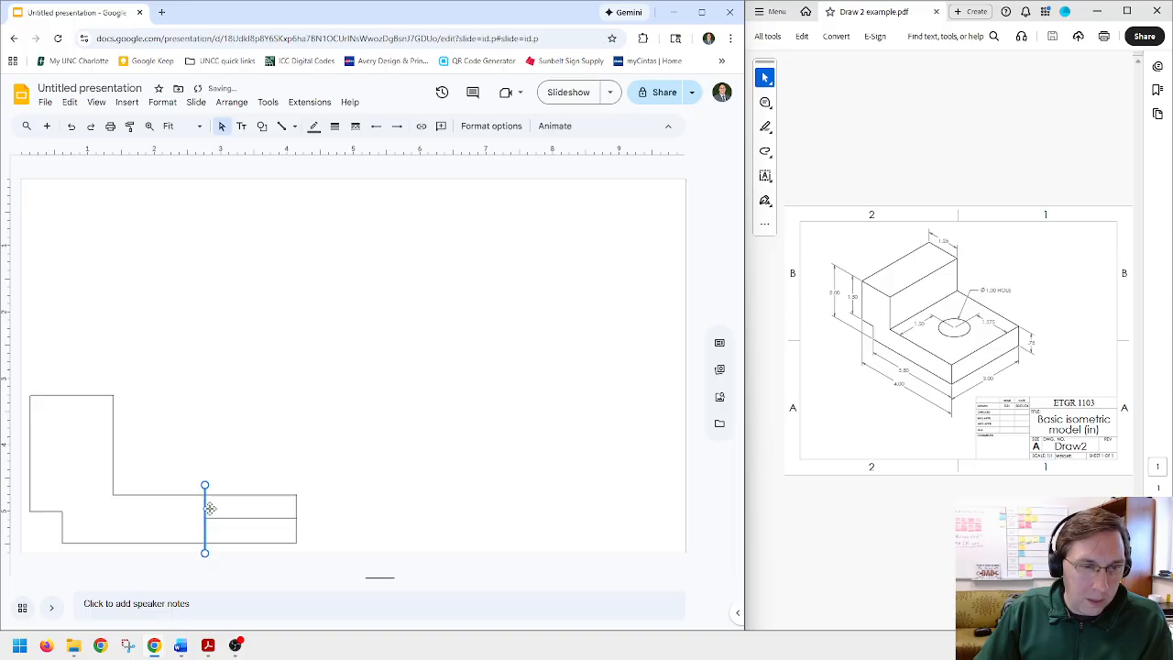
- Give the vertical line through the base a short dash-dot style as the hole's centre line and delete the horizontal construction line
click(294, 126)
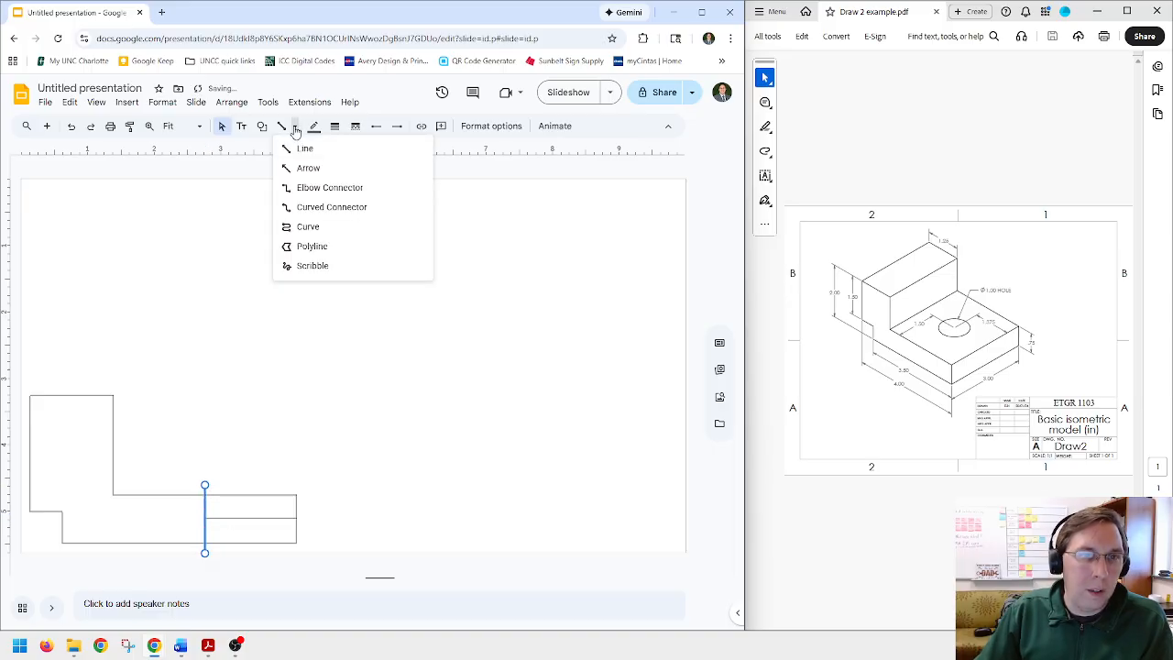
click(355, 125)
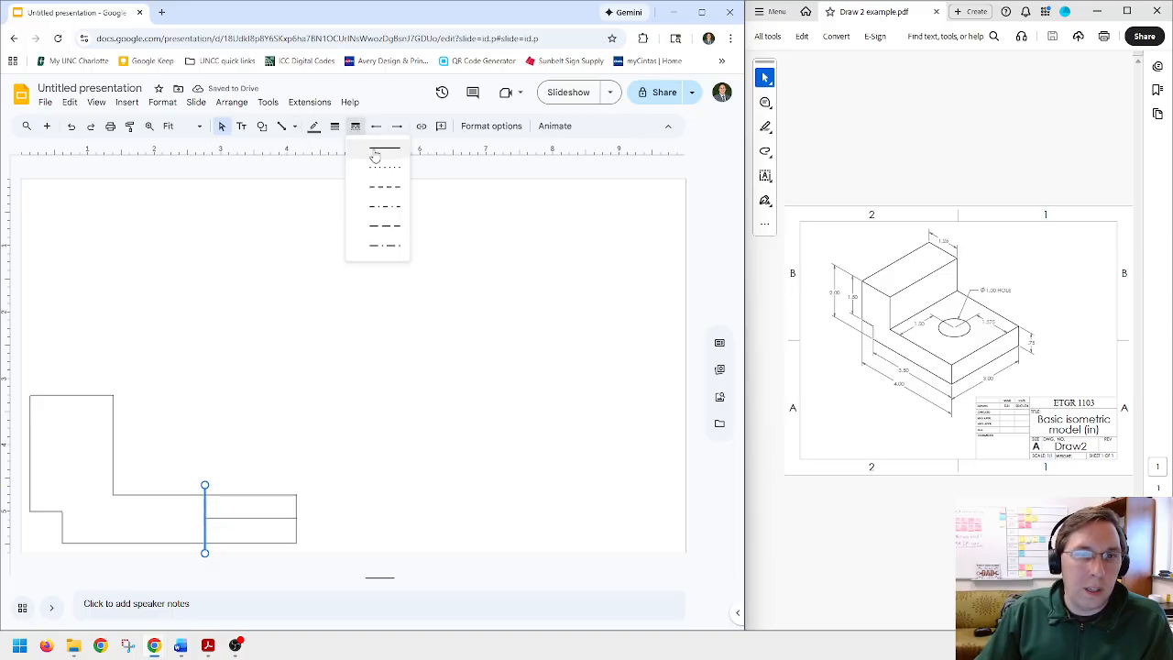
click(389, 207)
click(251, 518)
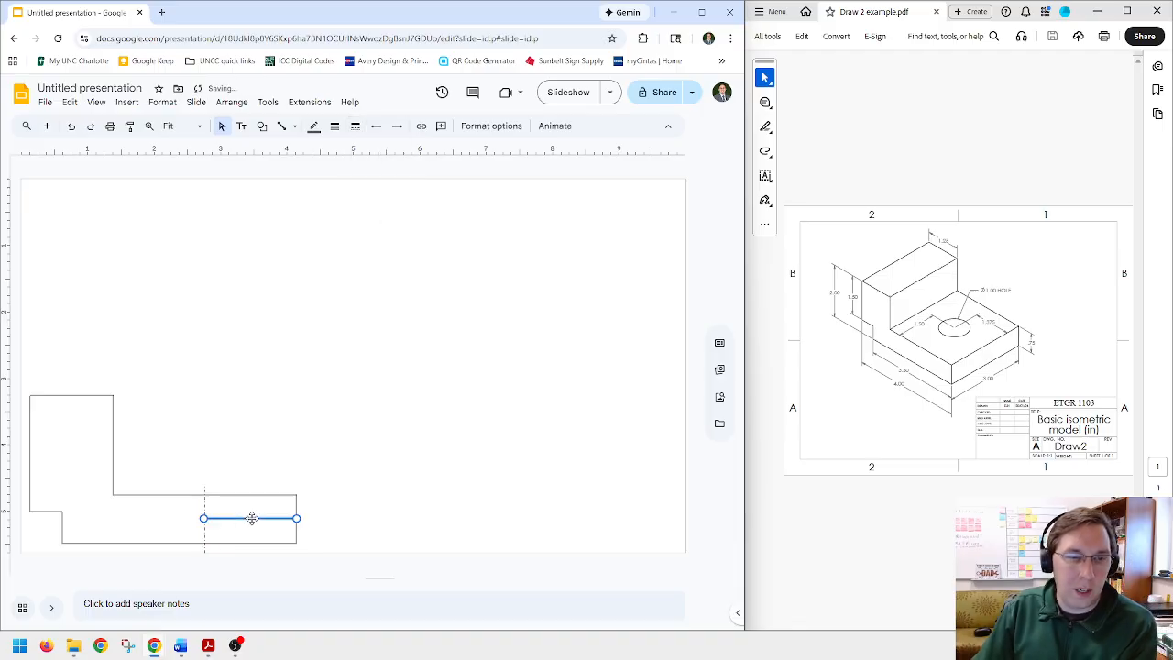
key(Delete)
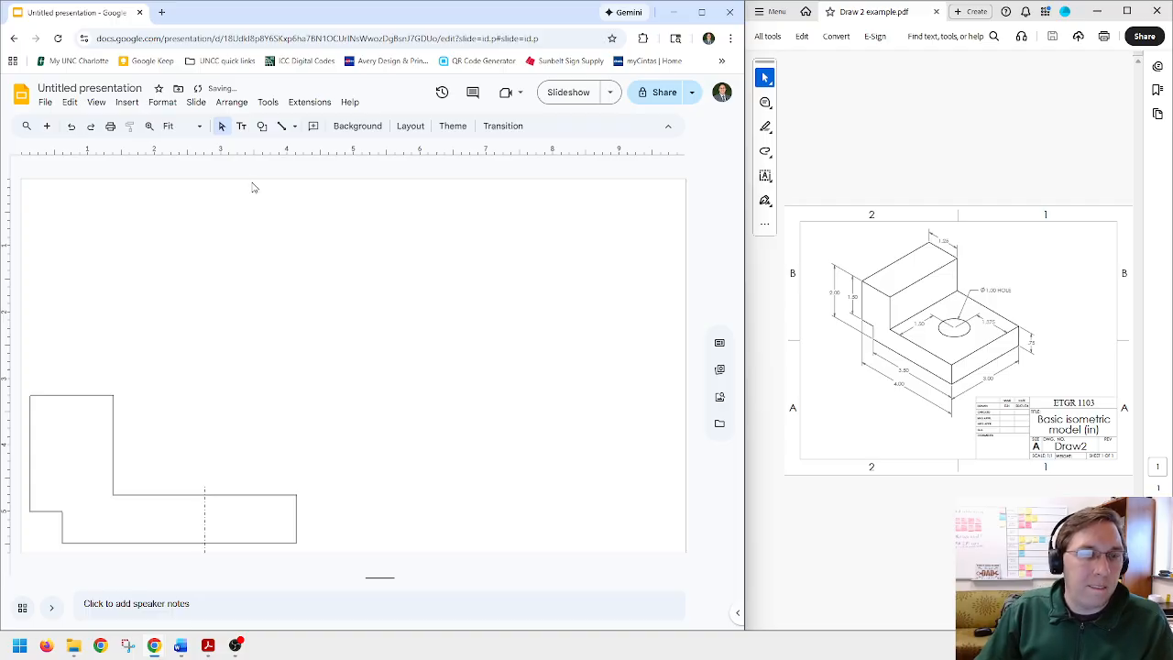
- Draw a 1 in horizontal line from the slide's upper-left corner and centre it on the hole's centre line at the base's mid-height
click(281, 131)
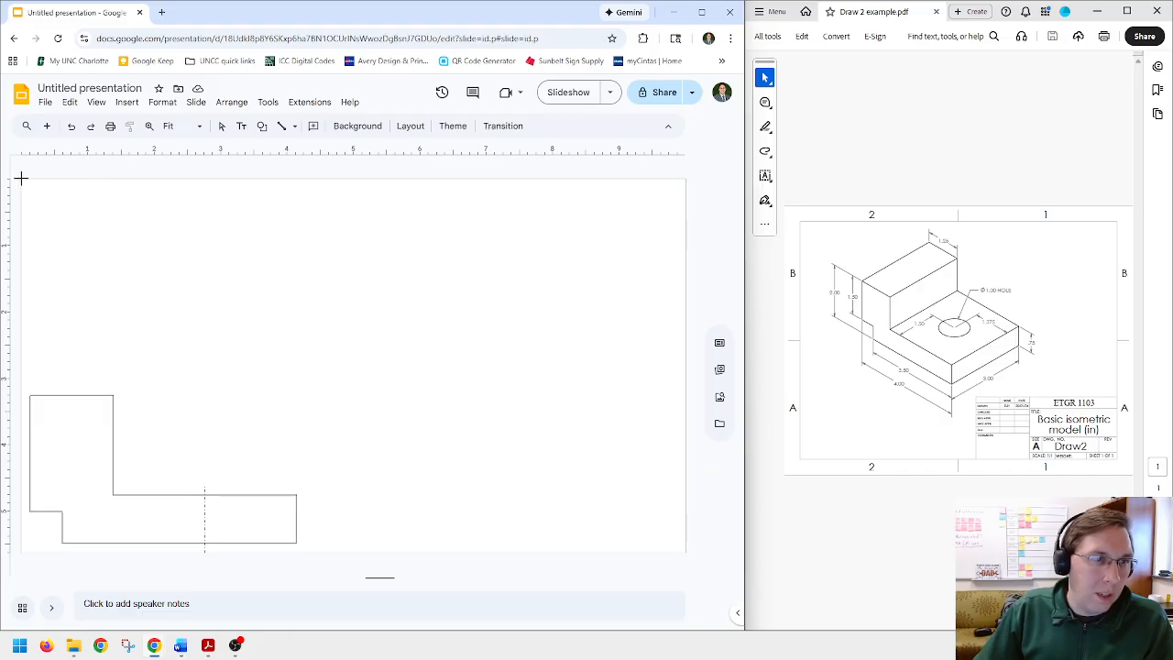
drag(22, 178, 87, 178)
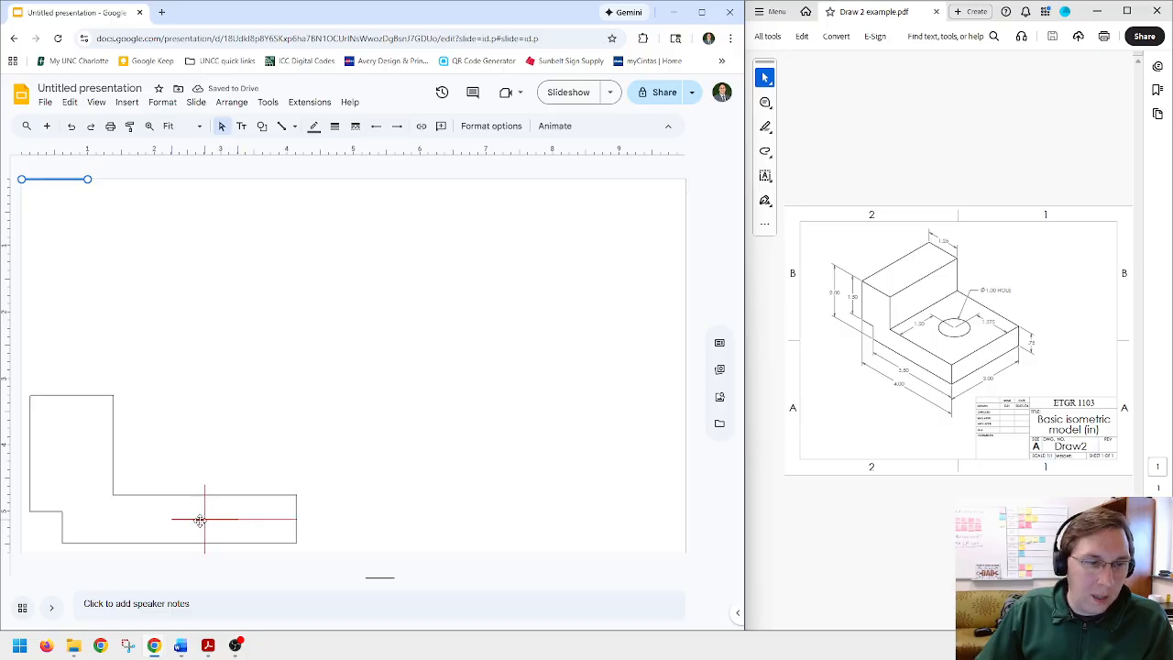
drag(200, 521, 204, 519)
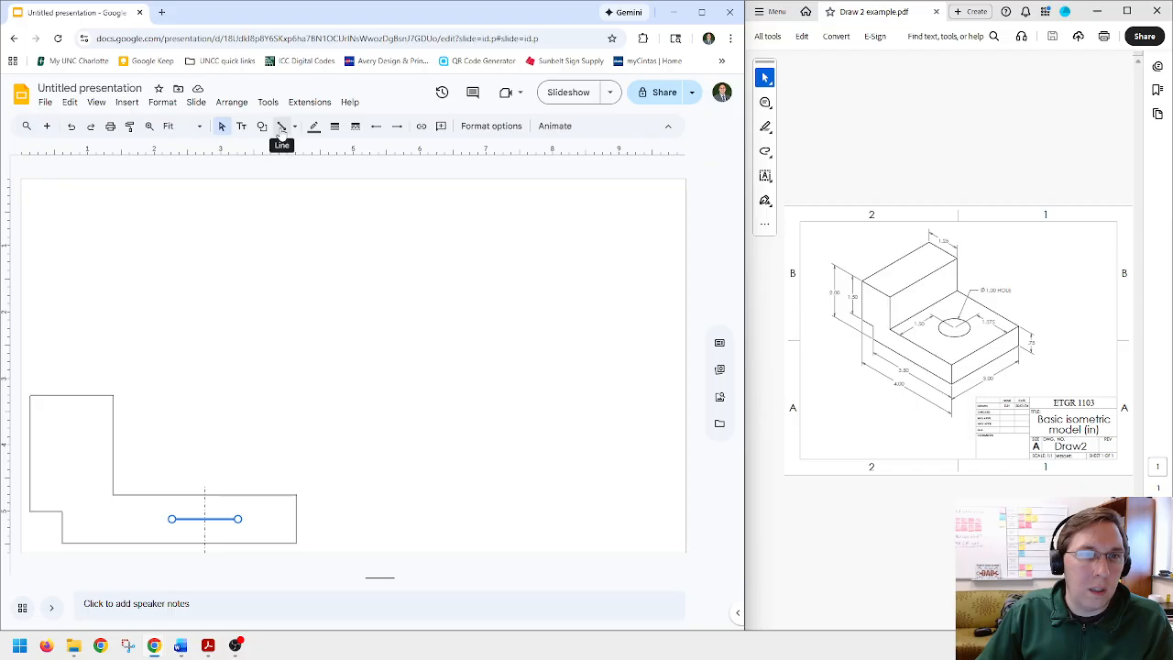
- Draw a vertical line through the 1 in line's right end, spanning the base's height, and give it a short-dash style
click(281, 127)
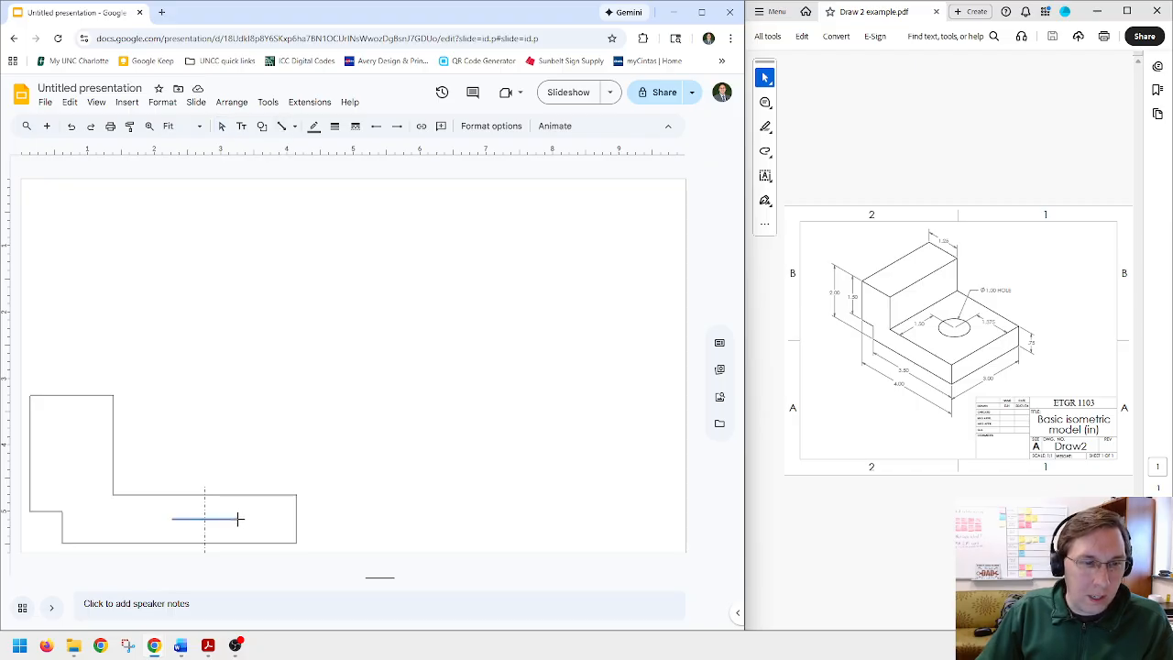
drag(237, 519, 237, 495)
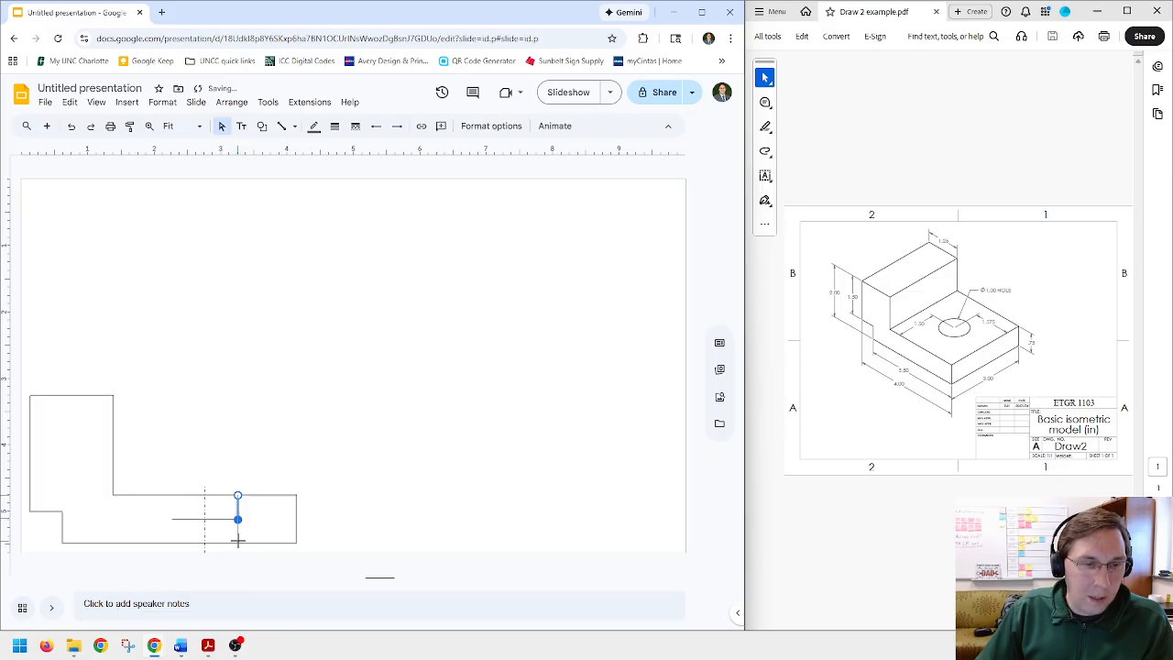
drag(238, 548, 238, 543)
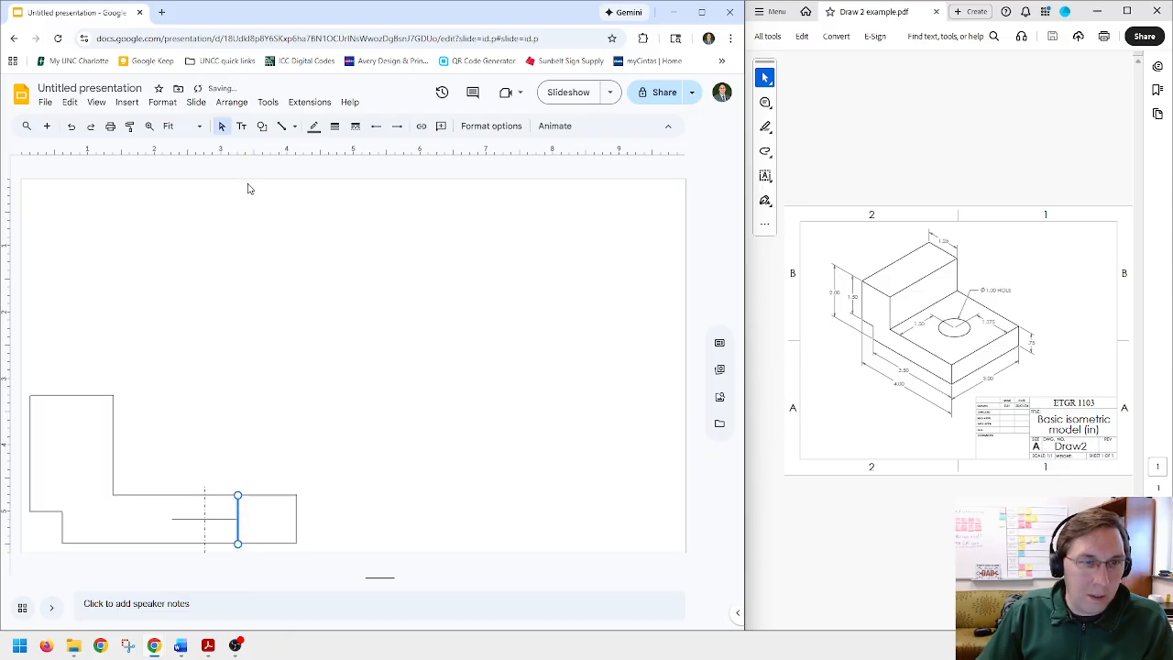
click(355, 125)
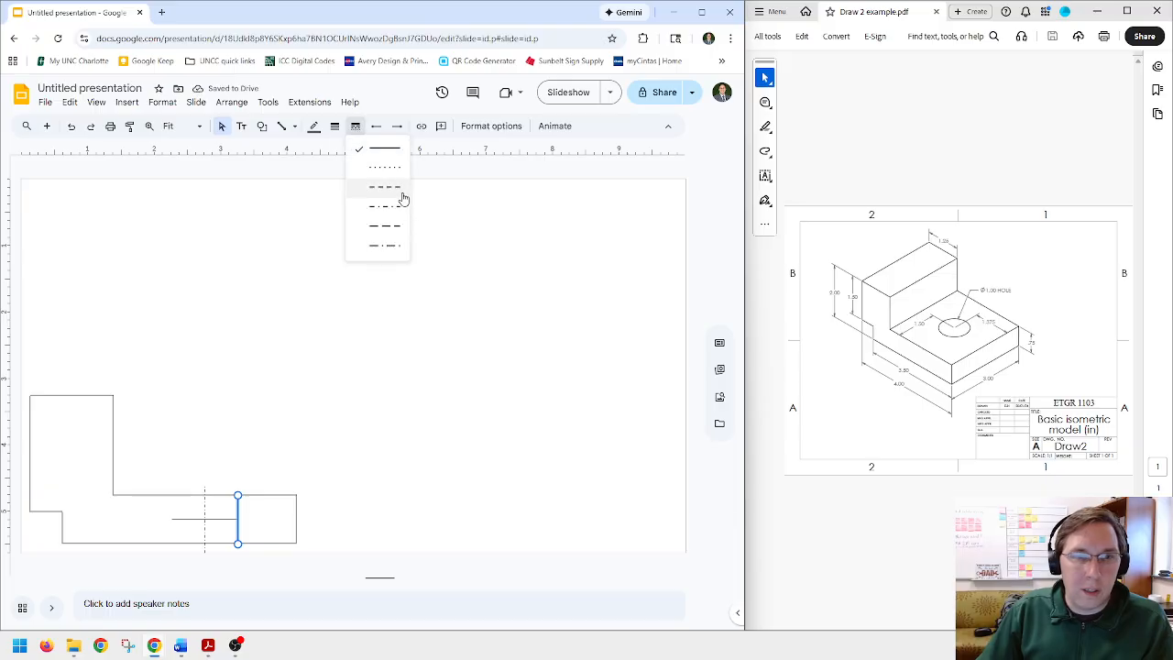
click(385, 184)
- Duplicate the dashed hole edge onto the 1 in line's left end, and delete that horizontal construction line
key(ctrl+c)
key(ctrl+v)
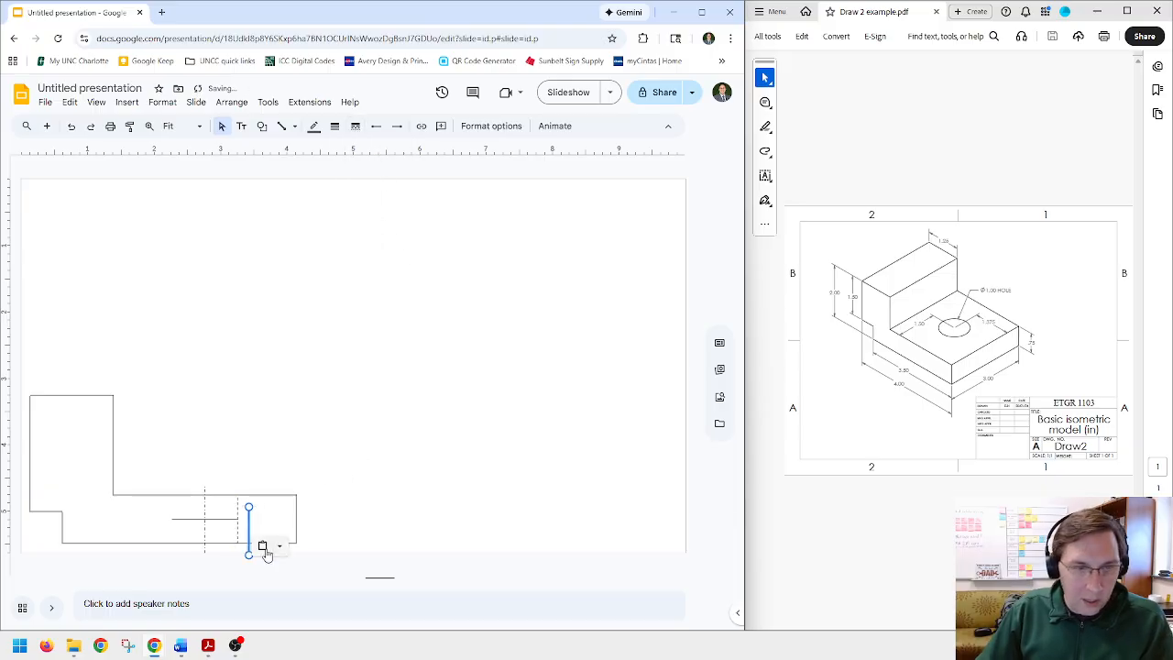
drag(188, 524, 170, 502)
click(188, 518)
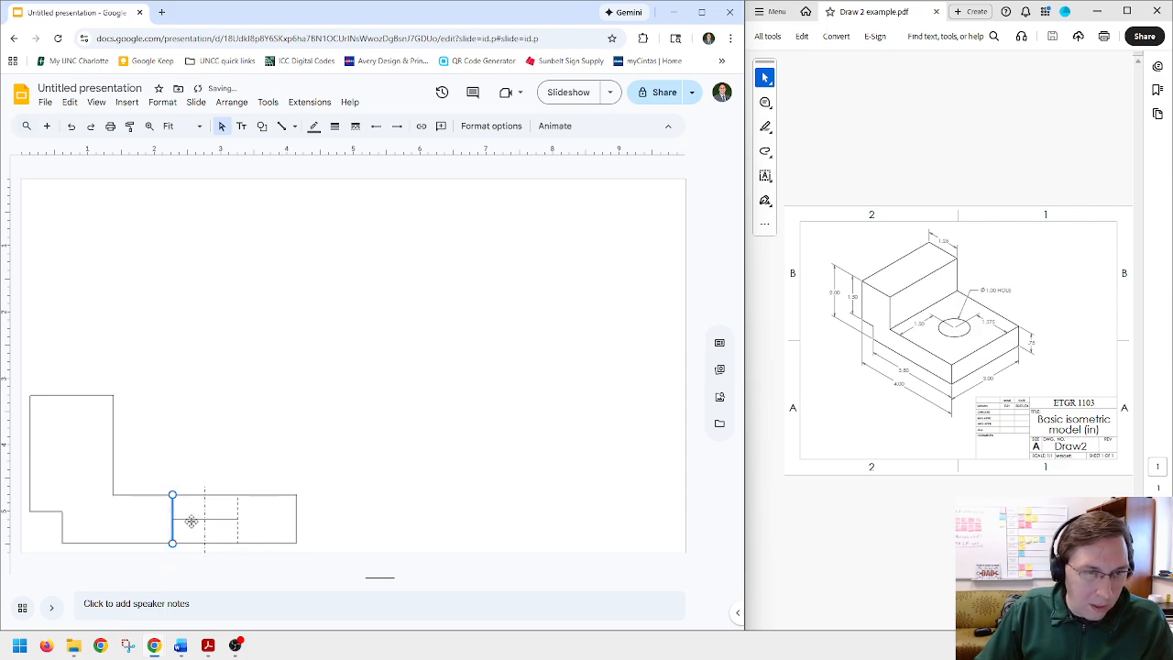
click(191, 520)
key(Delete)
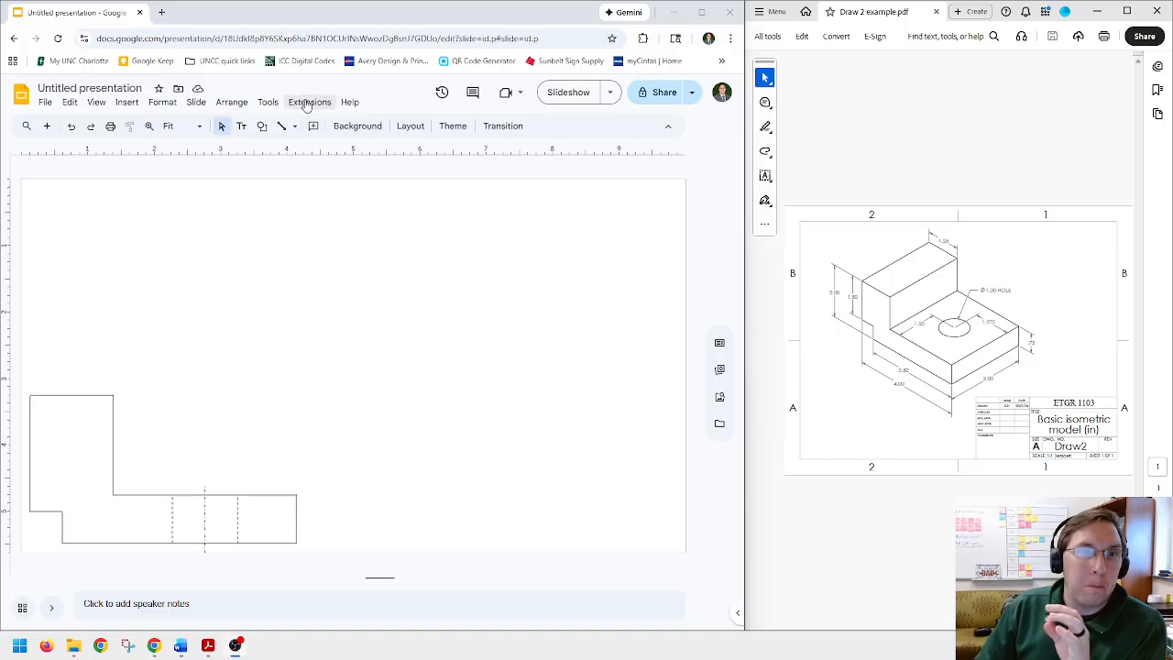
- Draw a rectangle about 4.67 in wide and 2.58 in high above the side profile
click(262, 127)
mouse_move(280, 152)
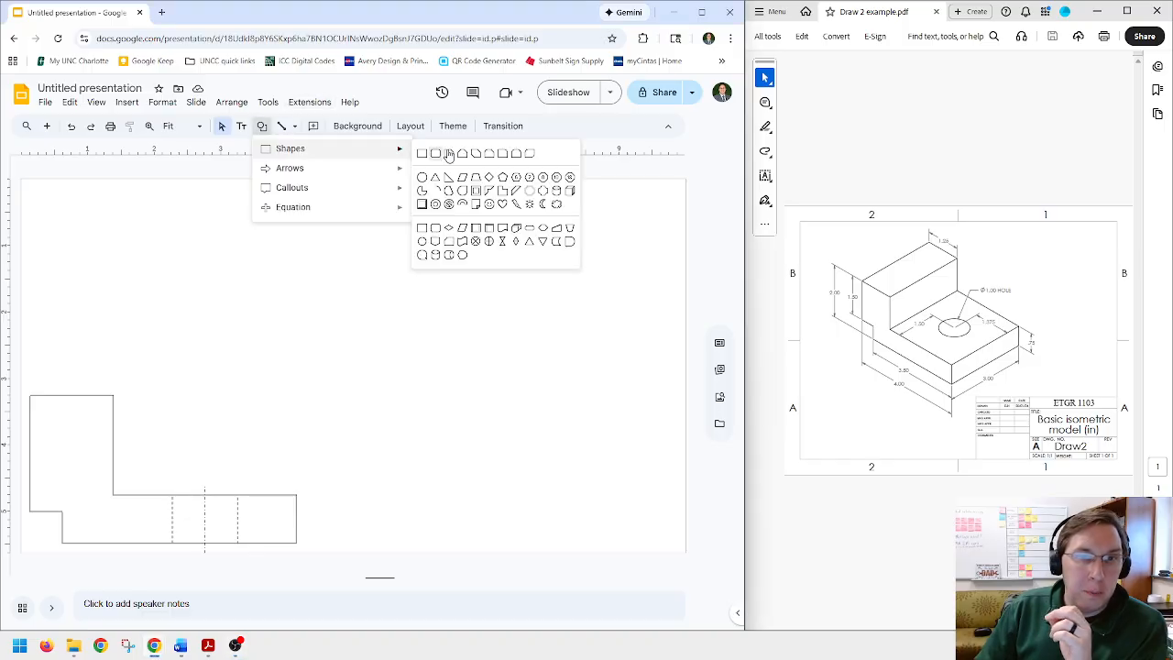
click(417, 153)
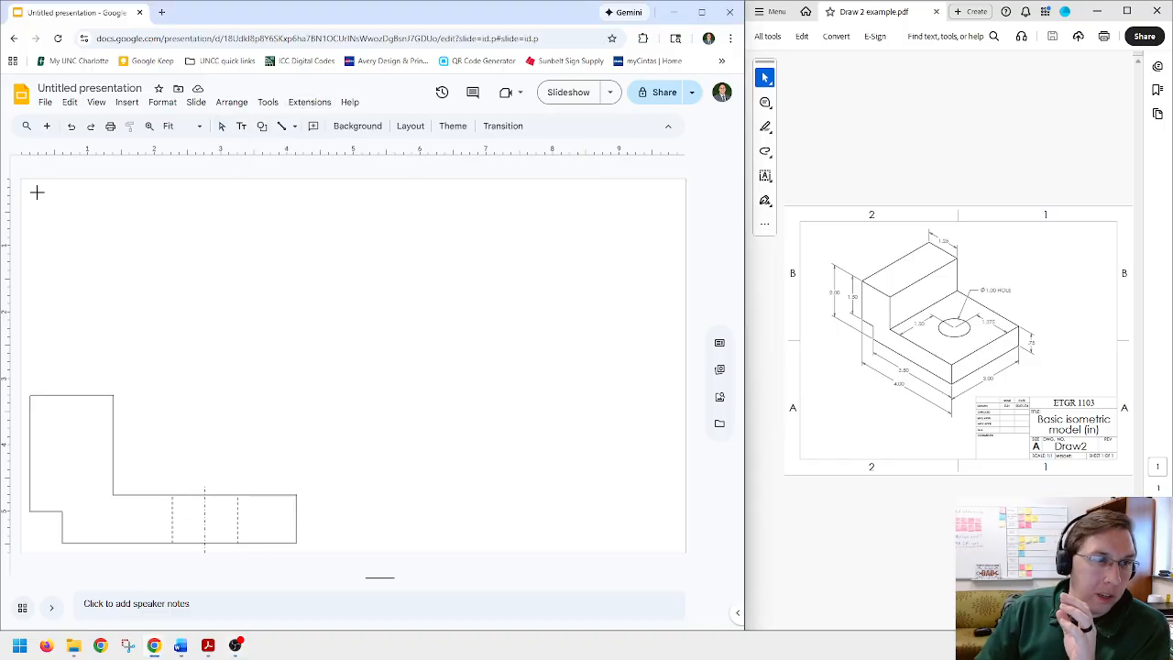
drag(37, 191, 348, 362)
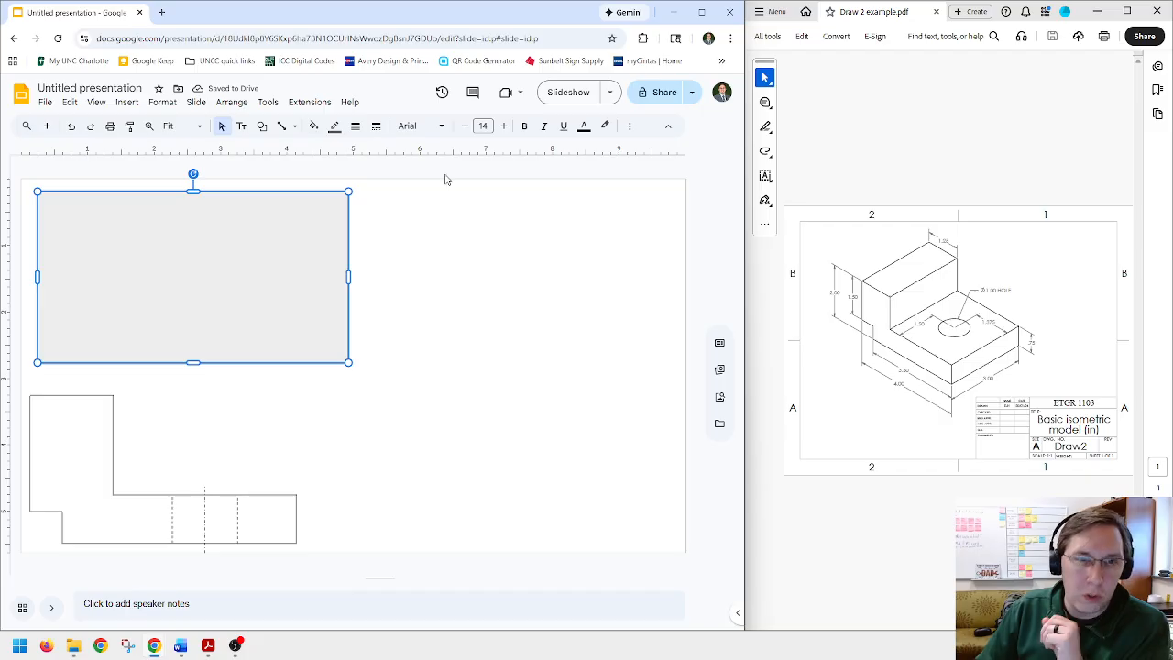
- Set the rectangle's width to 4 in and its height to 3 in
right_click(290, 248)
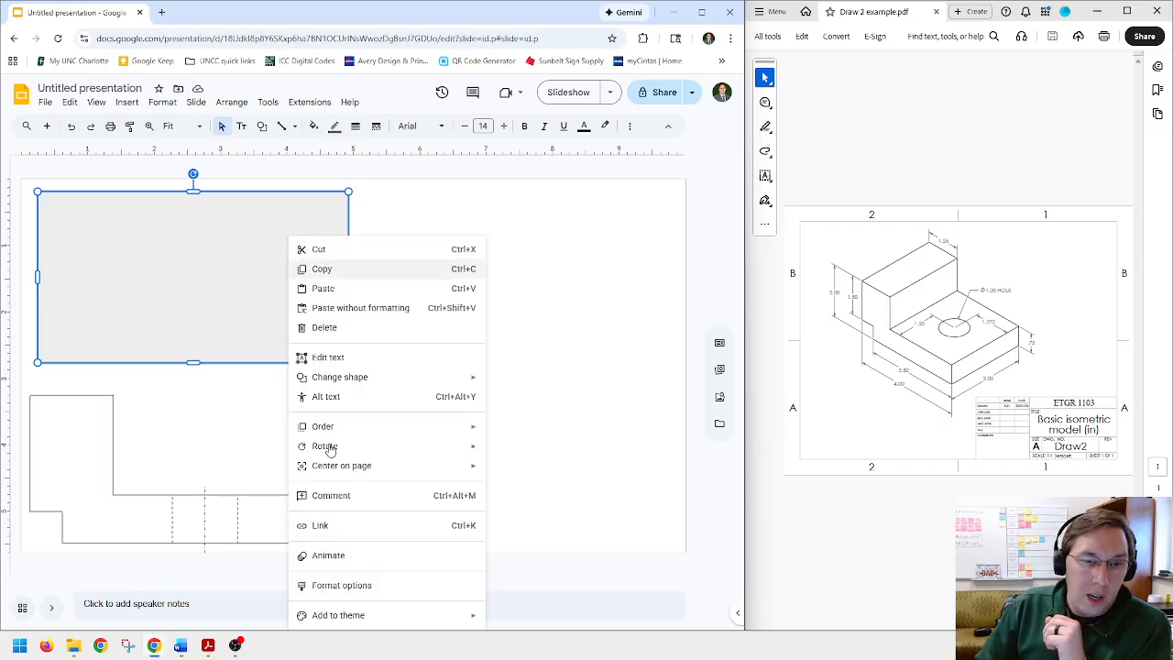
click(376, 586)
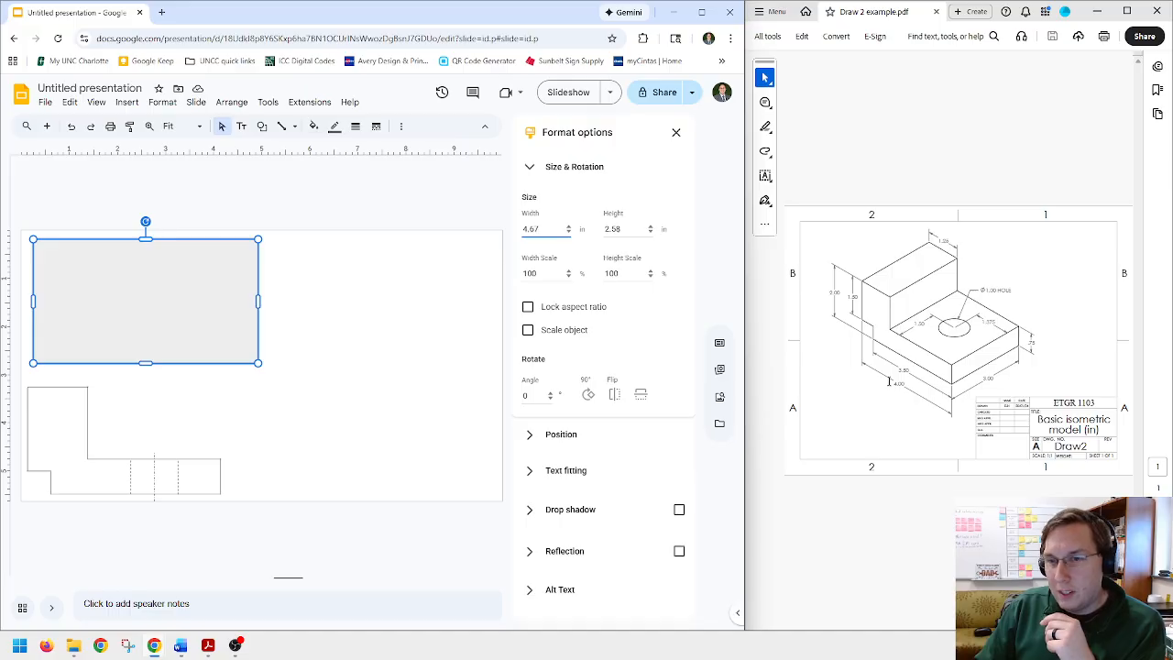
click(537, 228)
text(4)
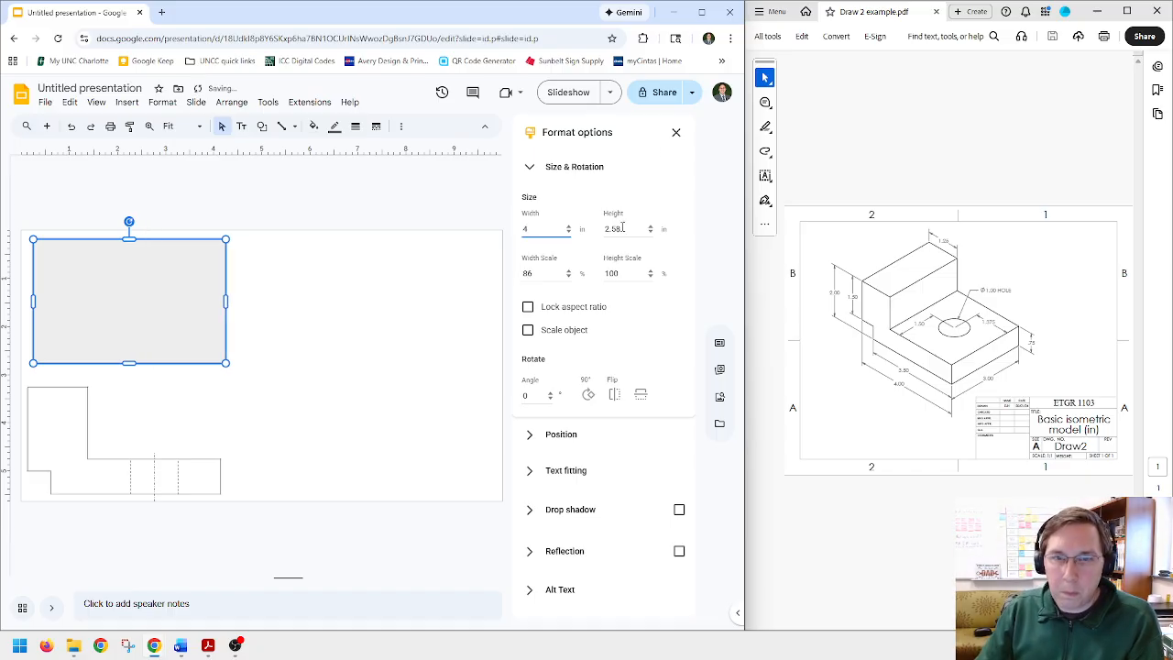
click(623, 229)
double_click(613, 229)
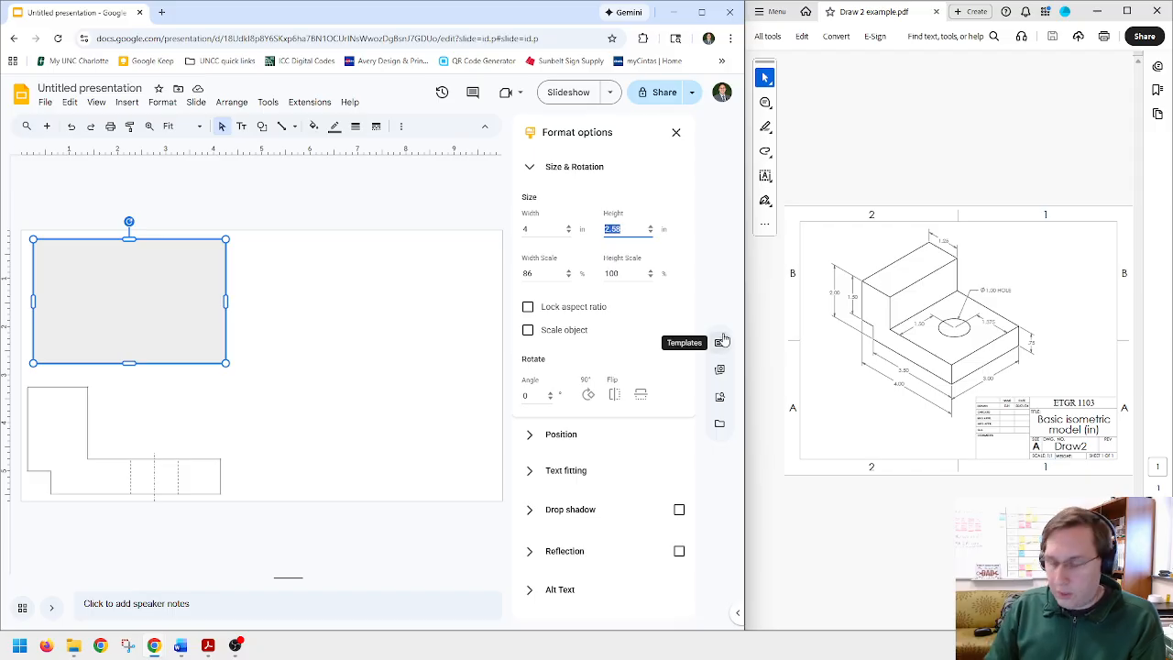
text(3)
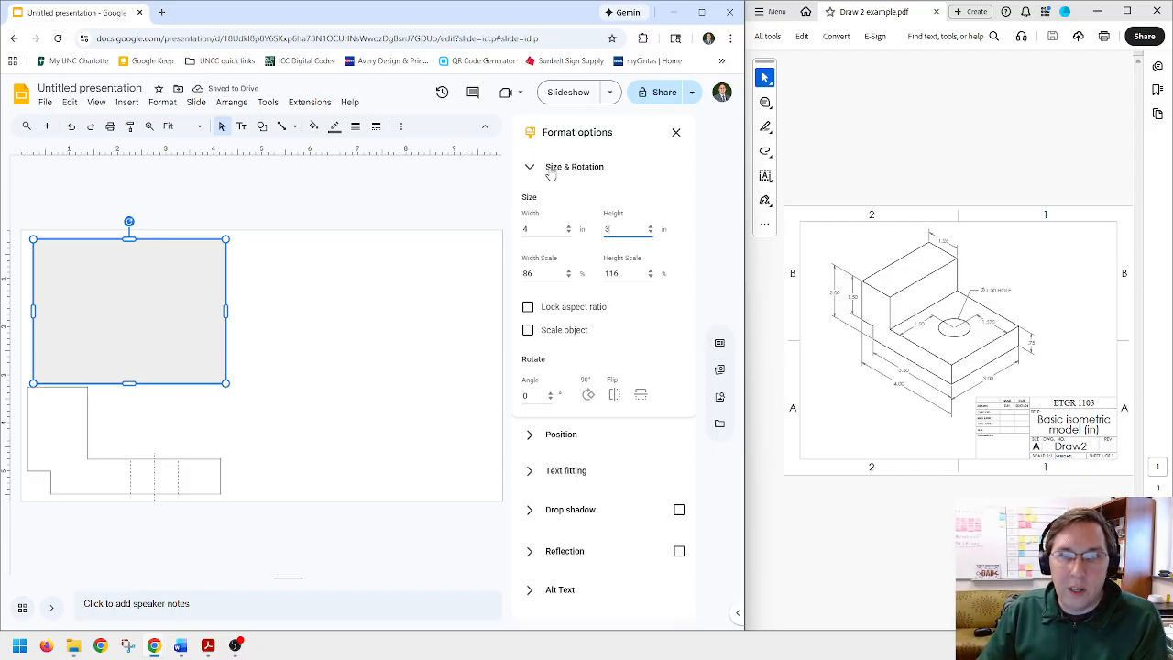
- Make the rectangle's fill transparent and check its outline colour against the colour and weight options of a profile line
click(313, 125)
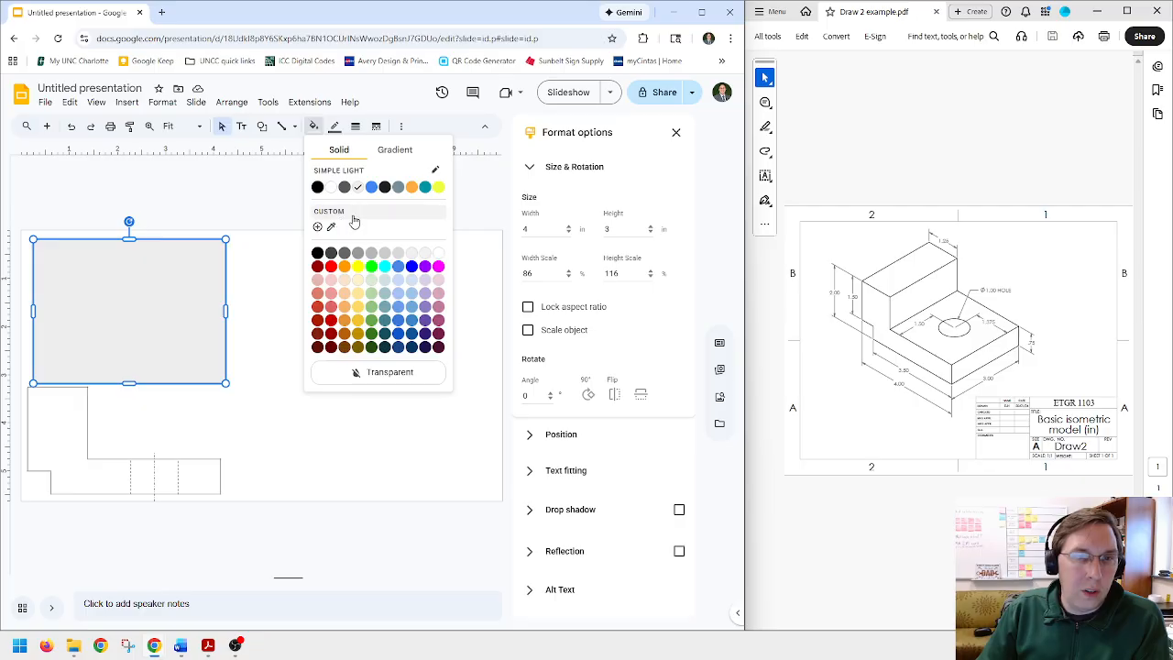
click(388, 373)
click(334, 127)
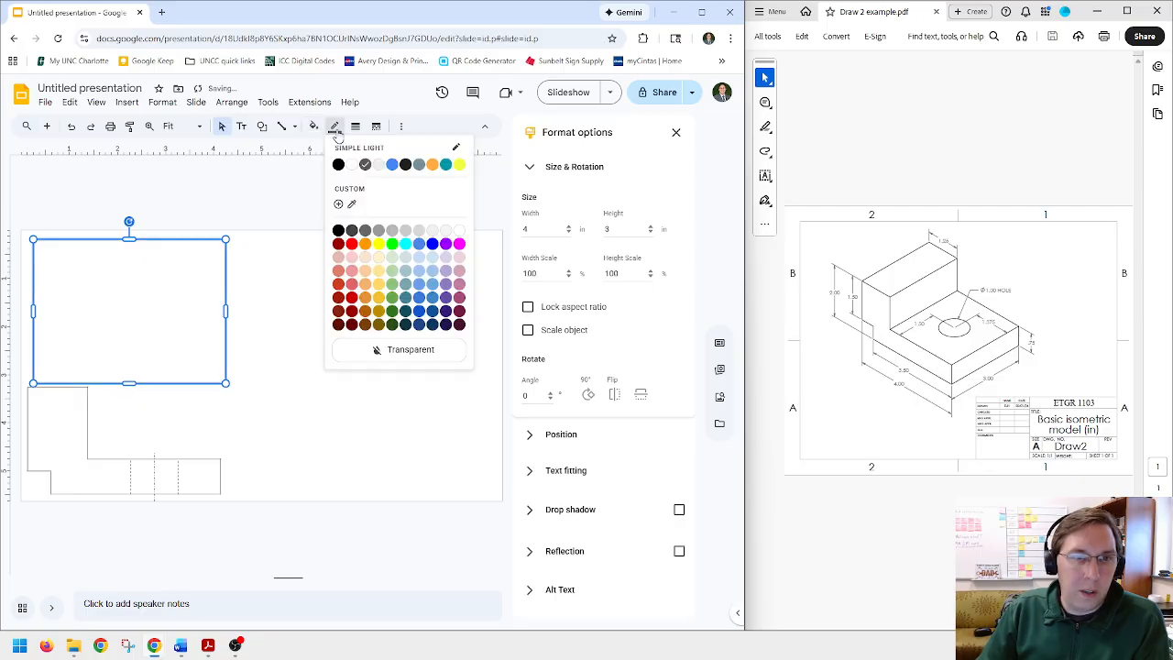
click(87, 420)
click(316, 128)
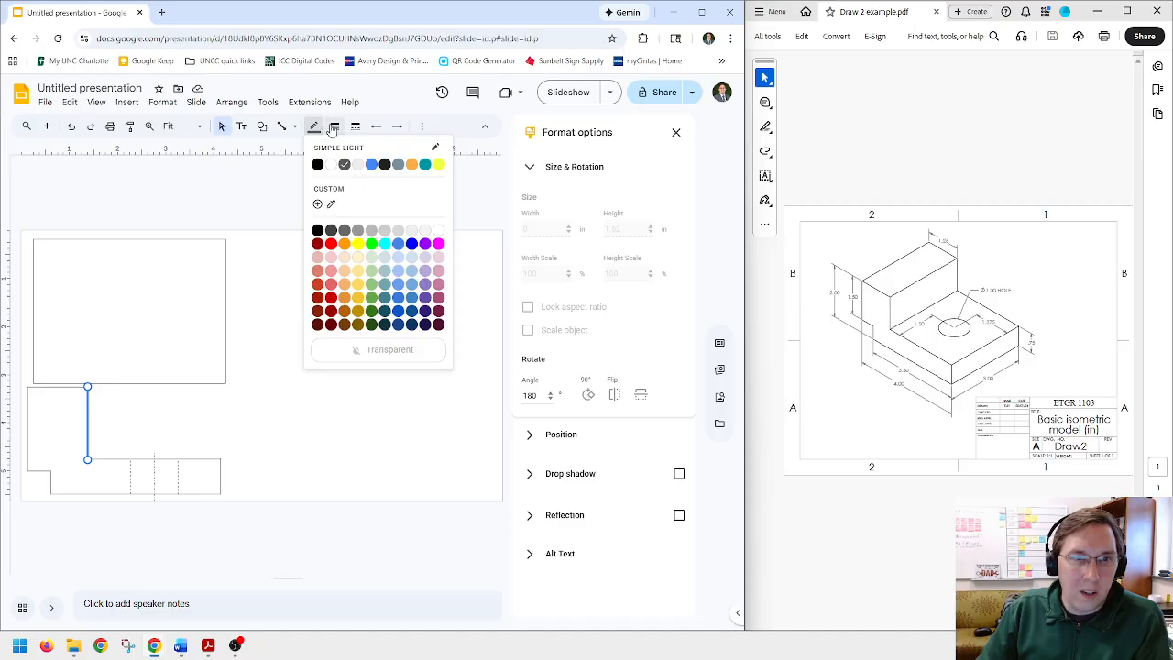
click(333, 128)
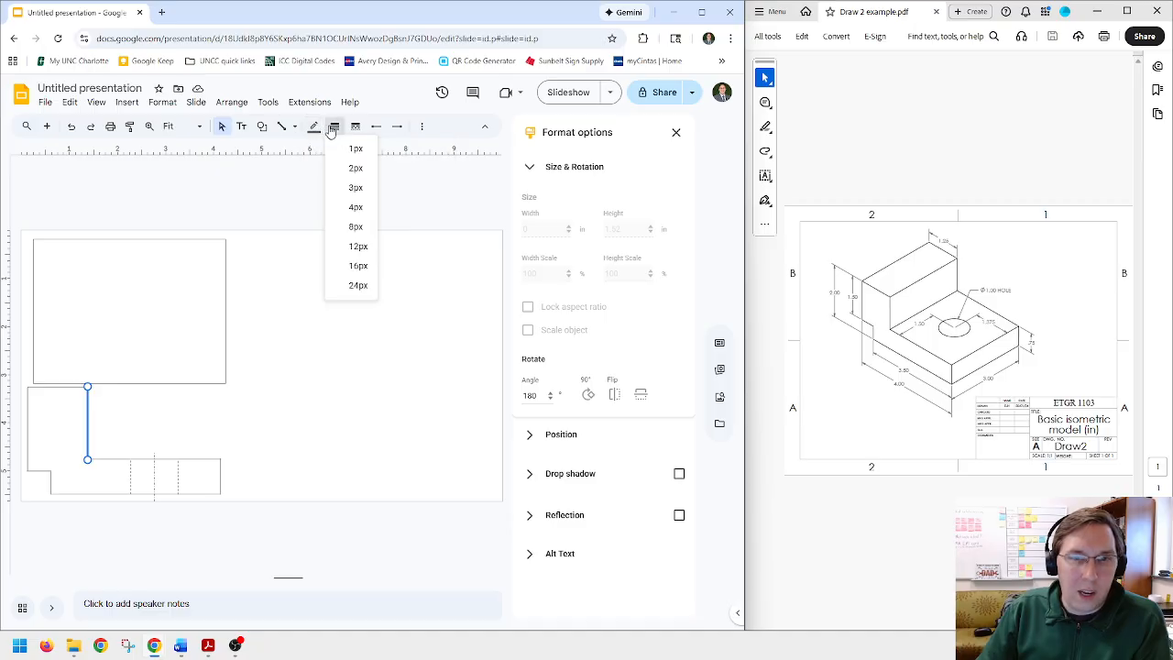
click(675, 132)
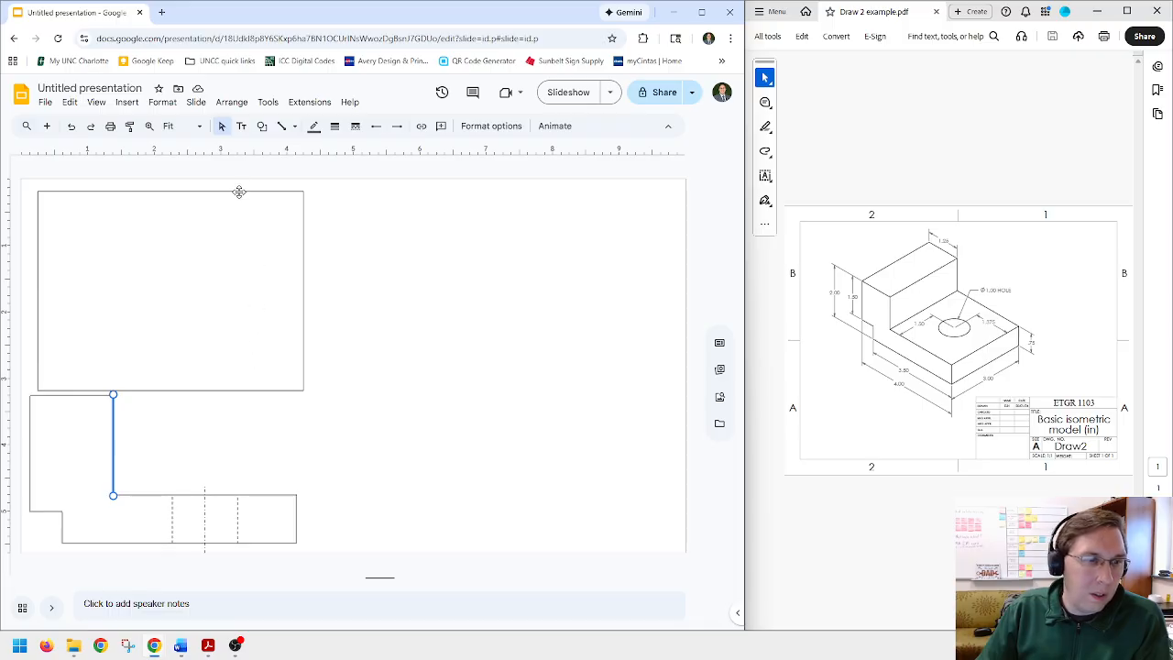
- Move the rectangle directly above the side profile so that its left and right edges line up with the profile's ends
click(238, 192)
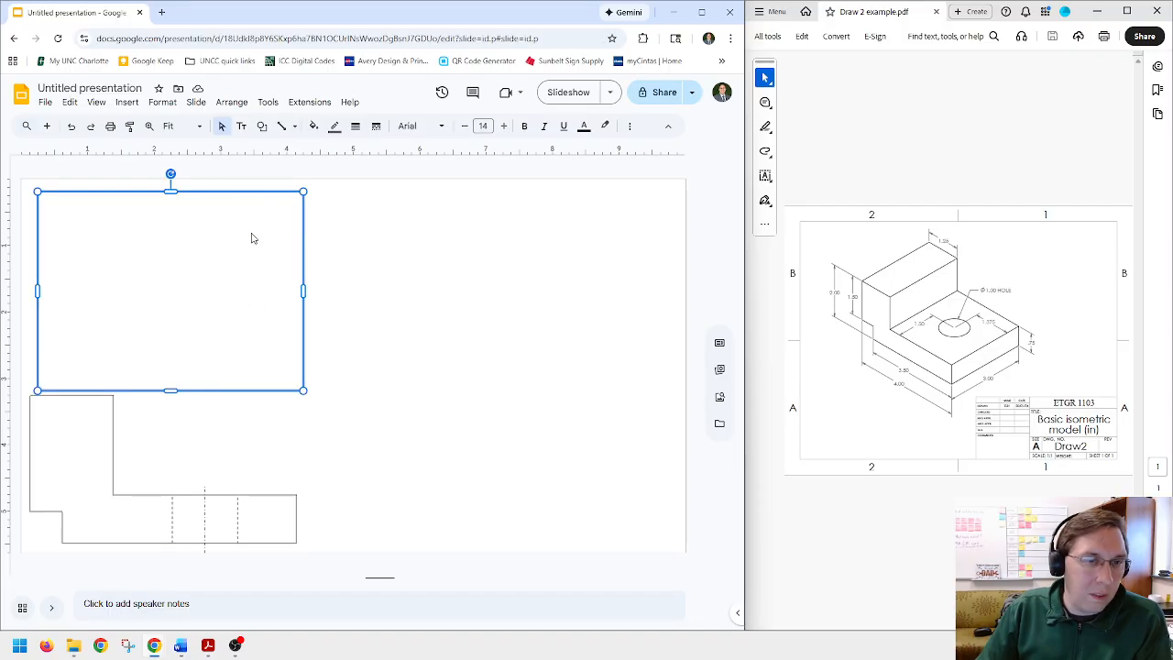
mouse_move(305, 334)
mouse_down()
mouse_move(296, 325)
mouse_move(297, 339)
mouse_up()
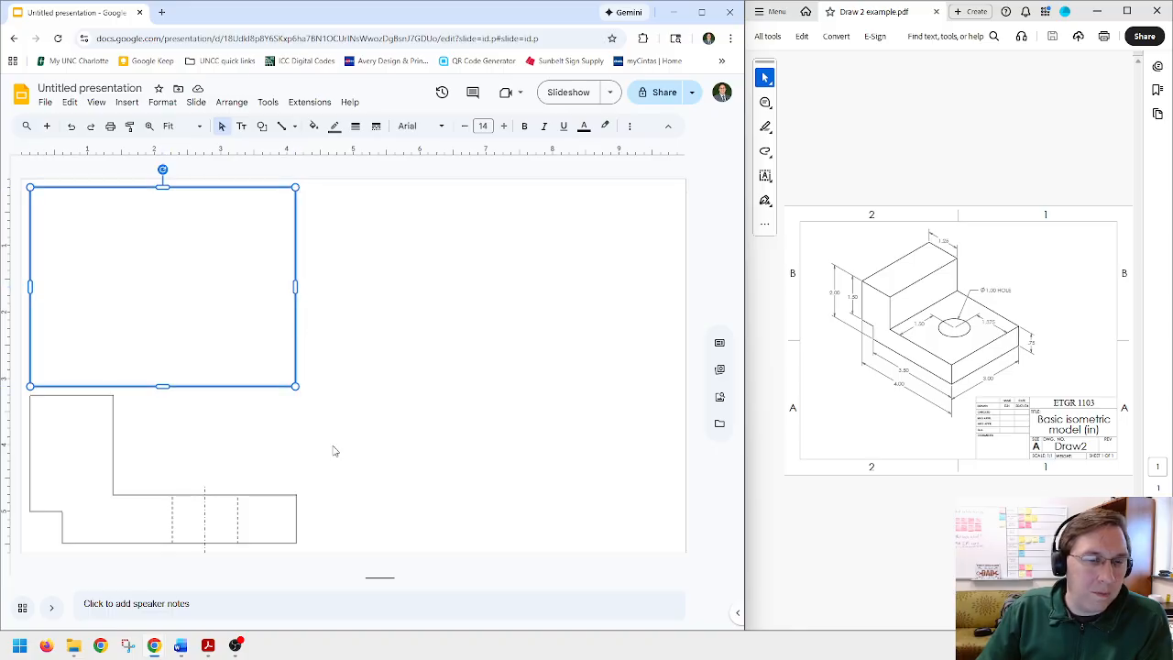
click(371, 390)
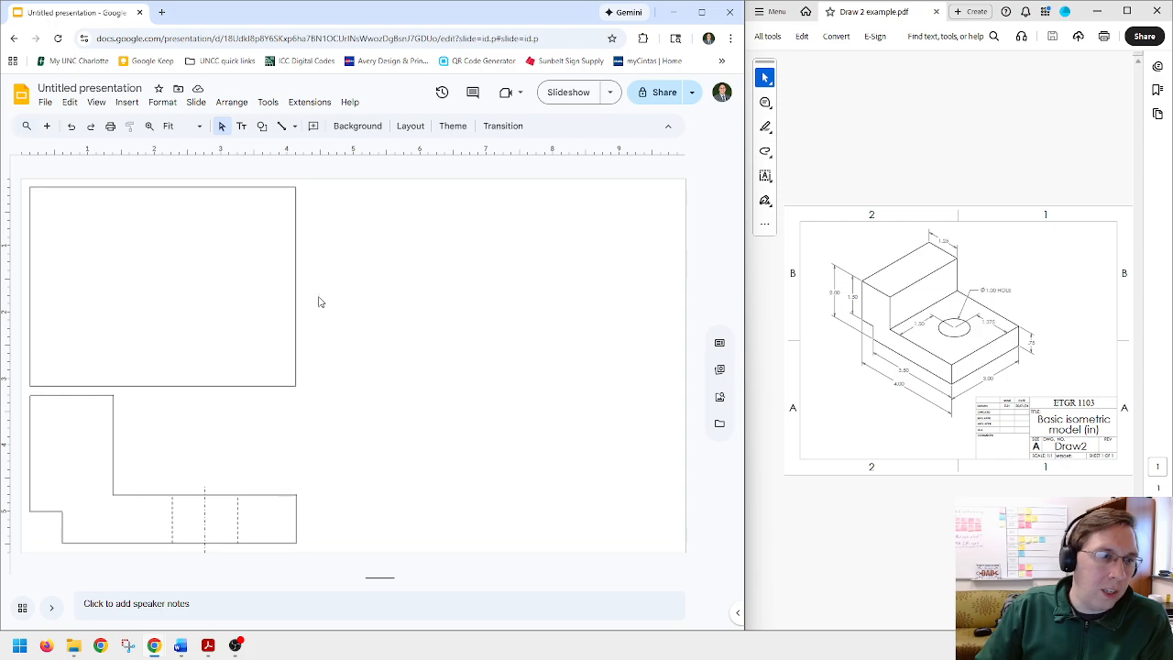
- Draw a full-height vertical line in the rectangle and align it with the right side of the profile's raised block
click(282, 124)
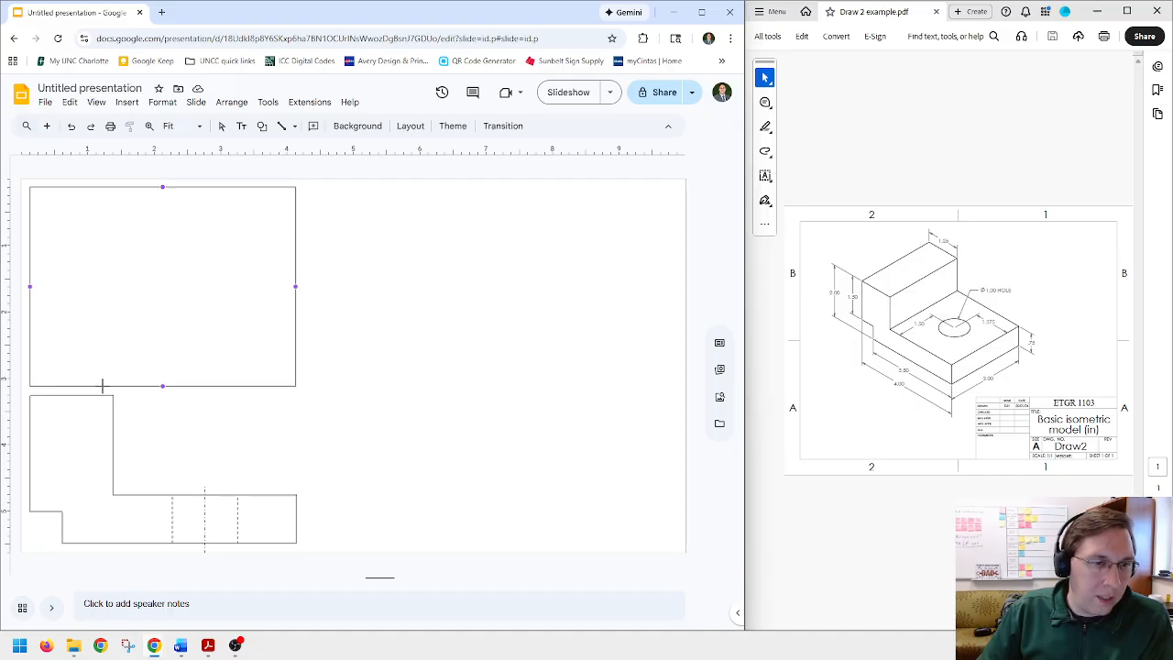
drag(103, 385, 103, 193)
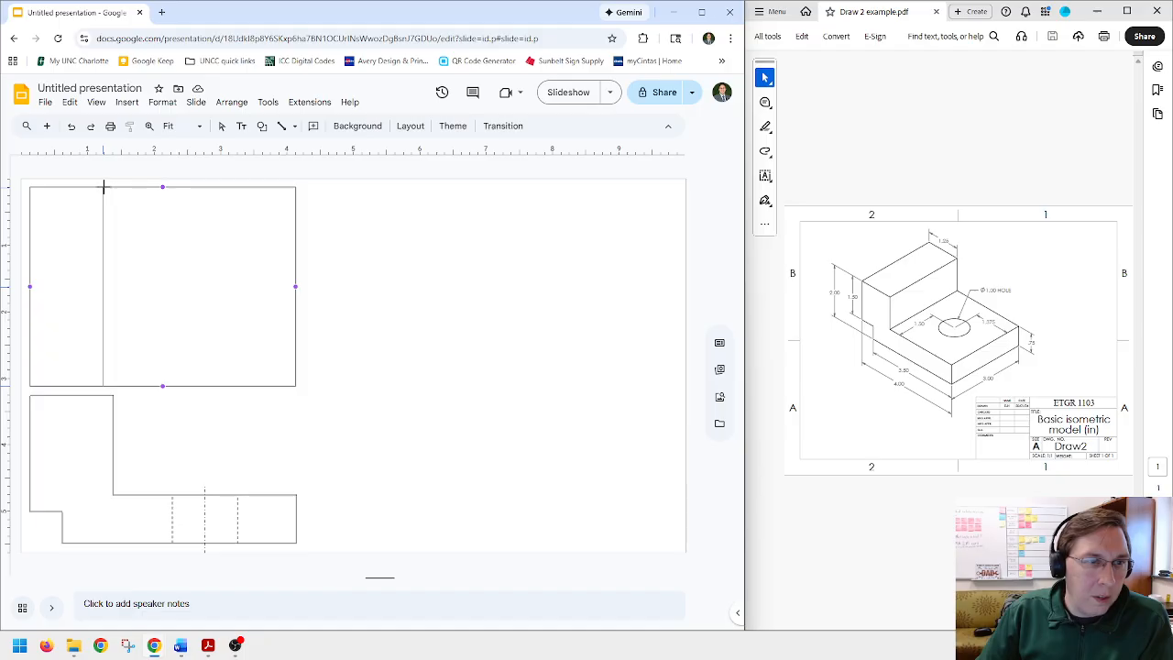
drag(104, 187, 102, 188)
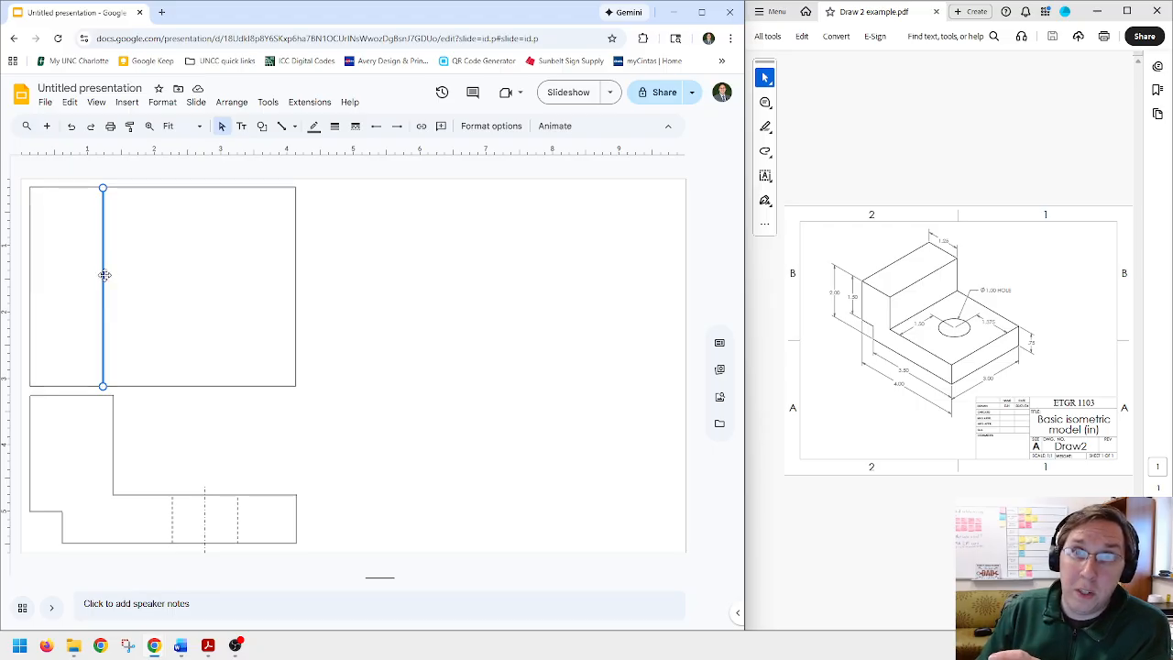
drag(104, 275, 114, 274)
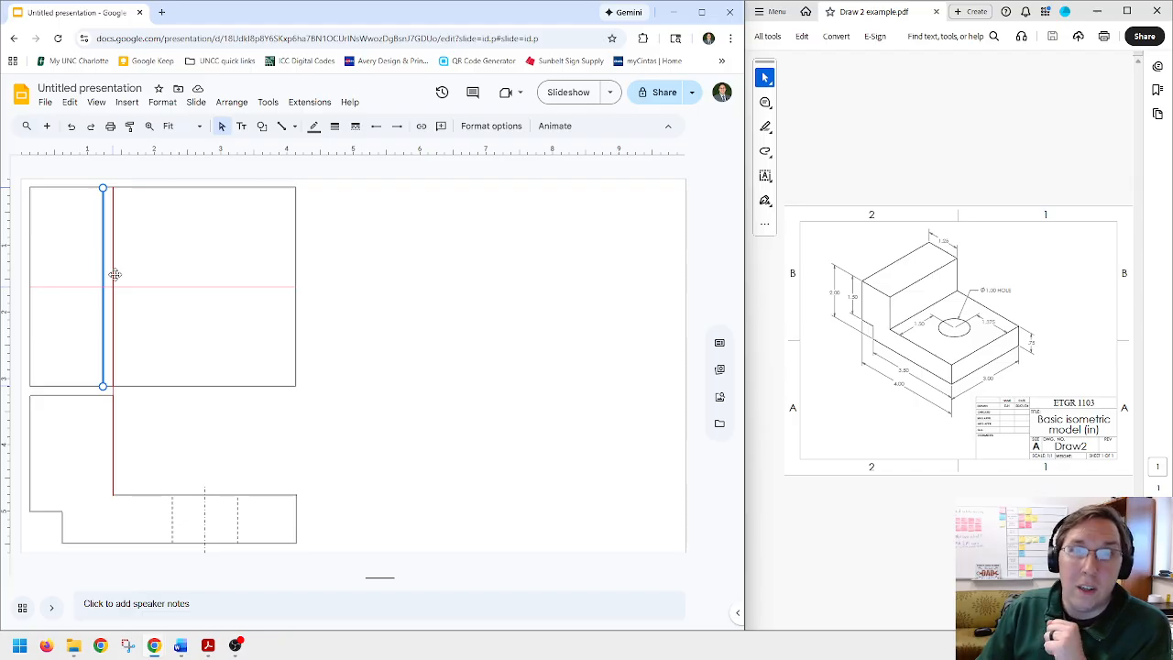
drag(115, 274, 115, 274)
click(395, 295)
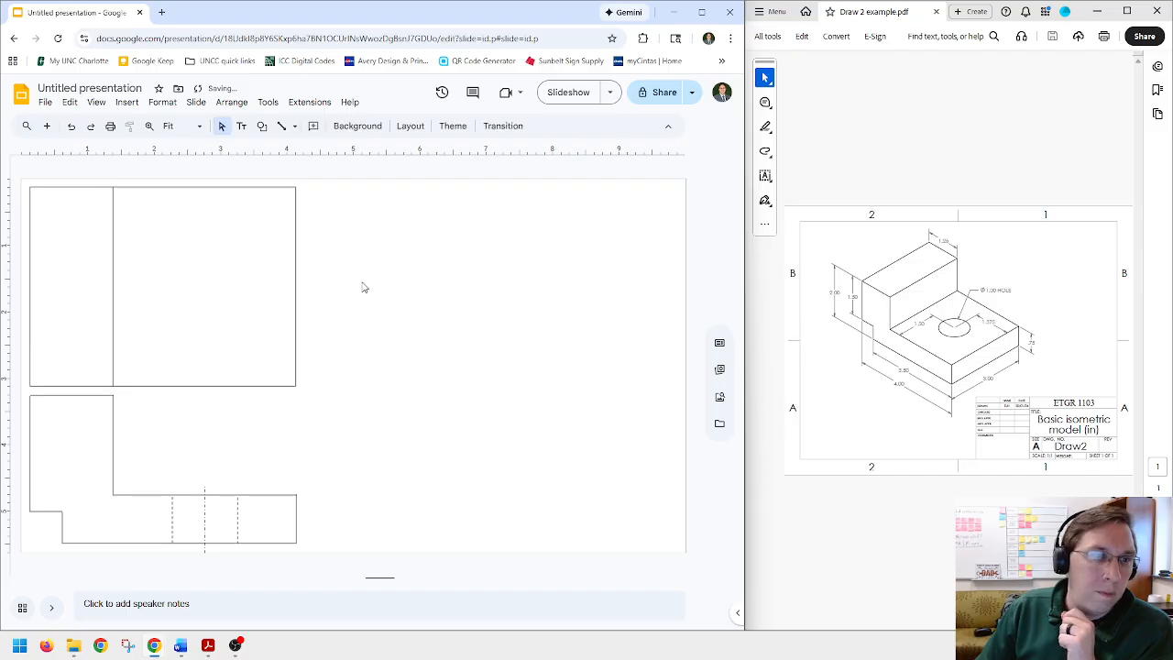
- Duplicate the rectangle's inner vertical line, align the copy with the profile's lower-left notch edge, and give it a short-dash style
click(282, 125)
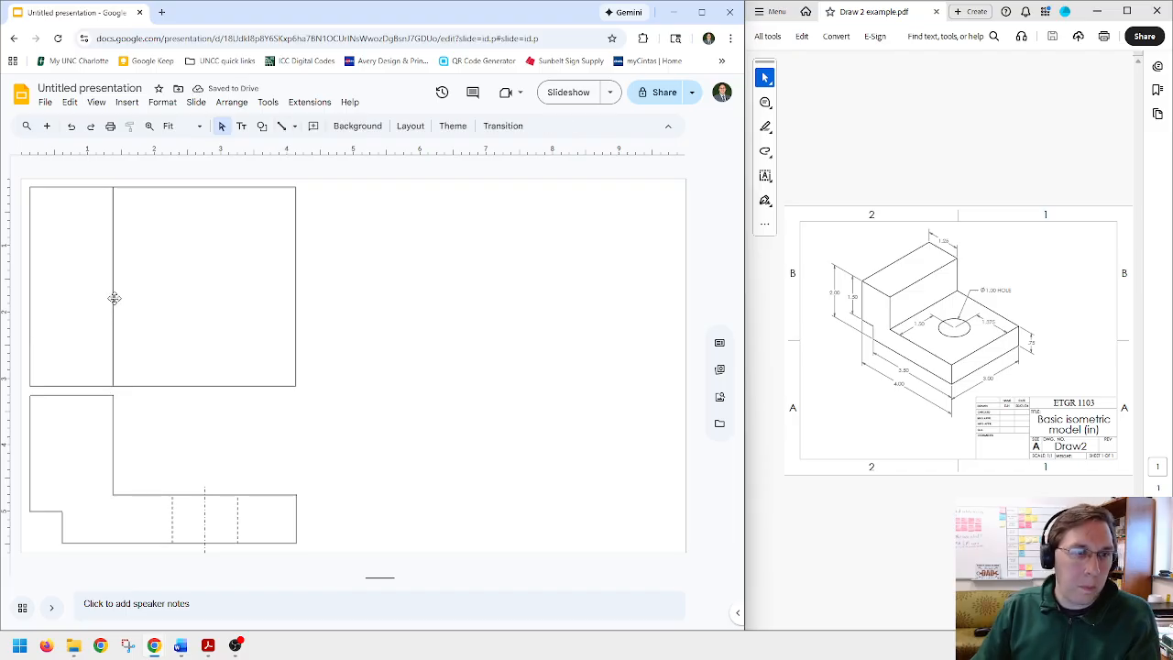
click(114, 300)
key(ctrl+c)
key(ctrl+v)
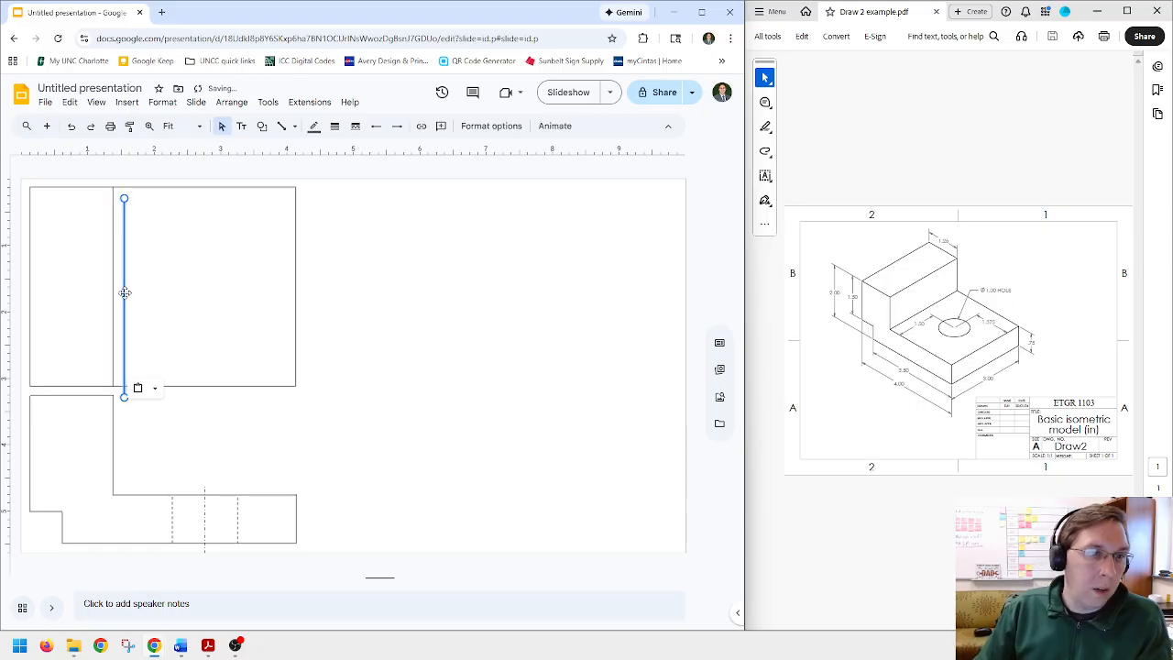
drag(123, 290, 64, 279)
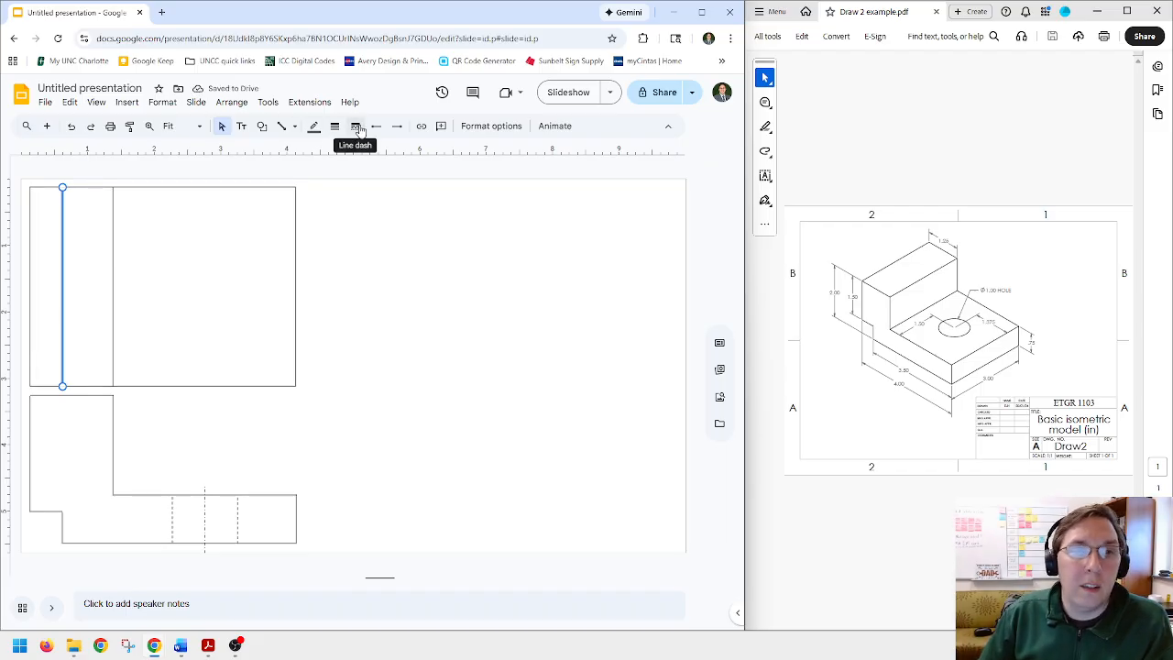
click(355, 128)
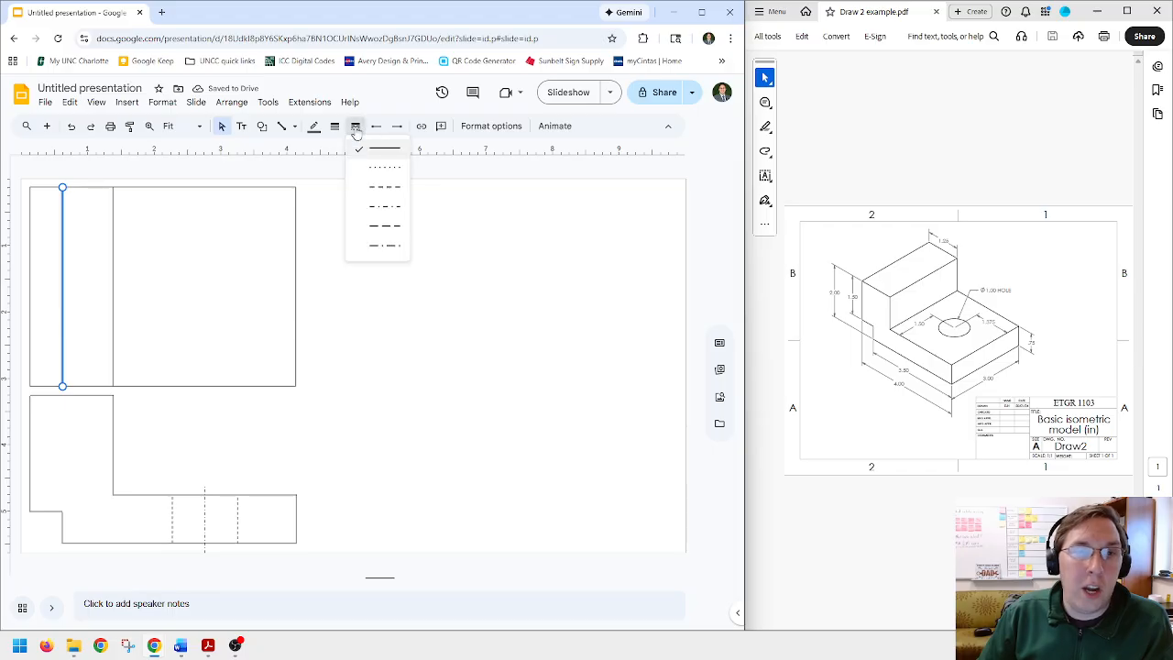
click(387, 190)
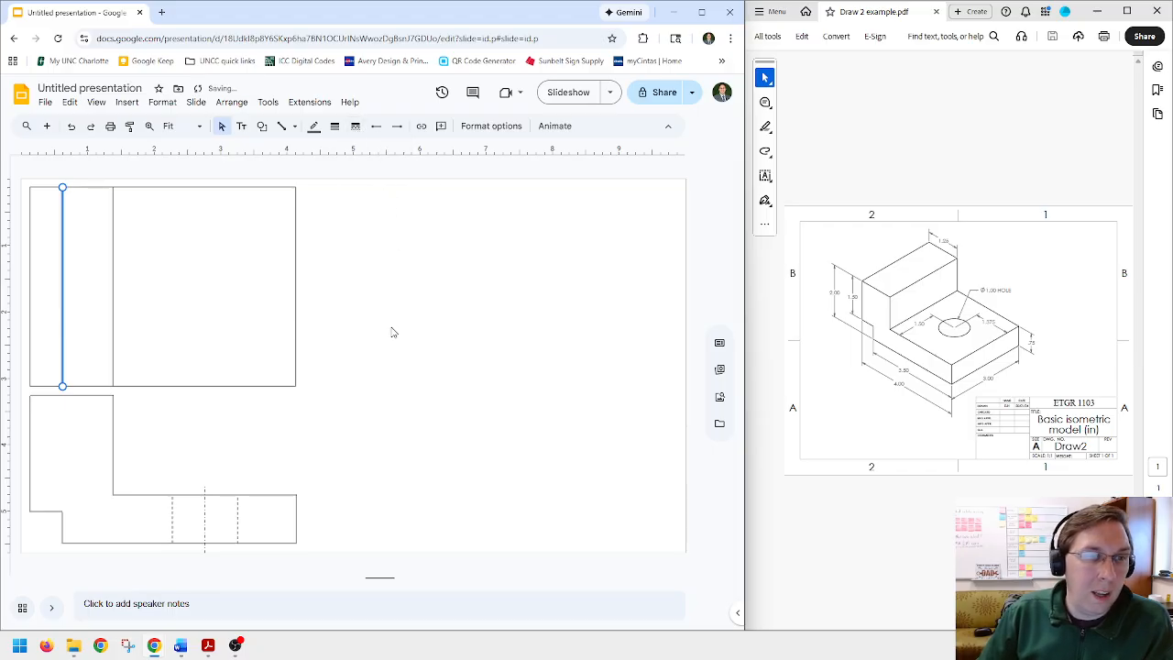
click(392, 332)
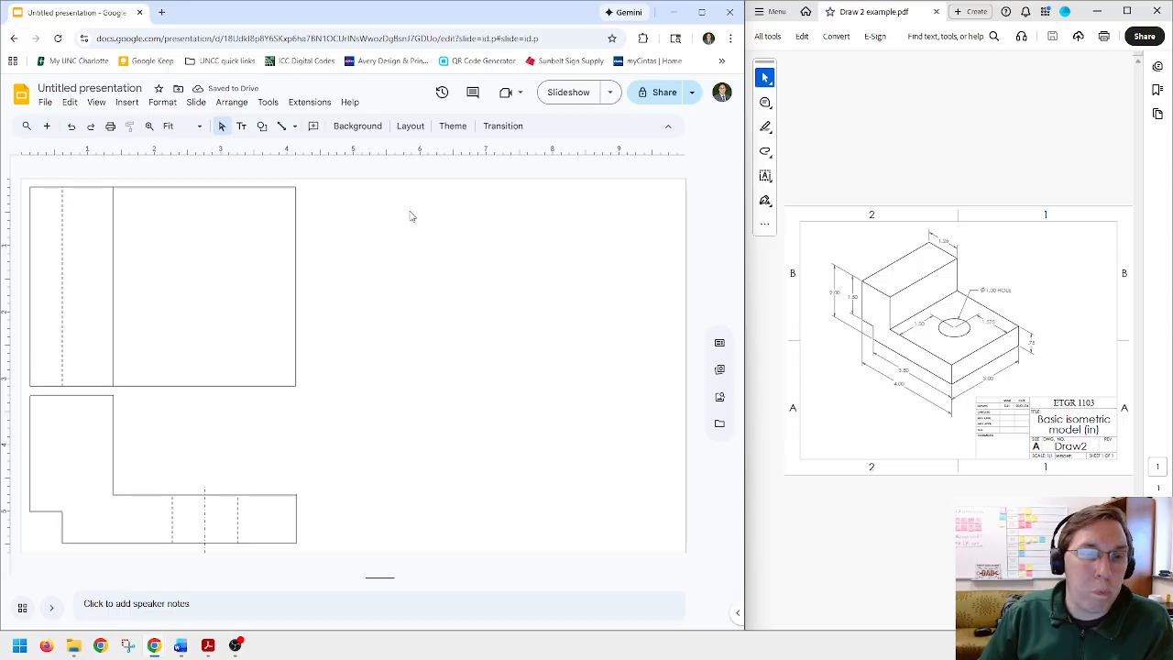
- Draw a small circle about 0.38 in across in the blank area beside the top view
click(261, 126)
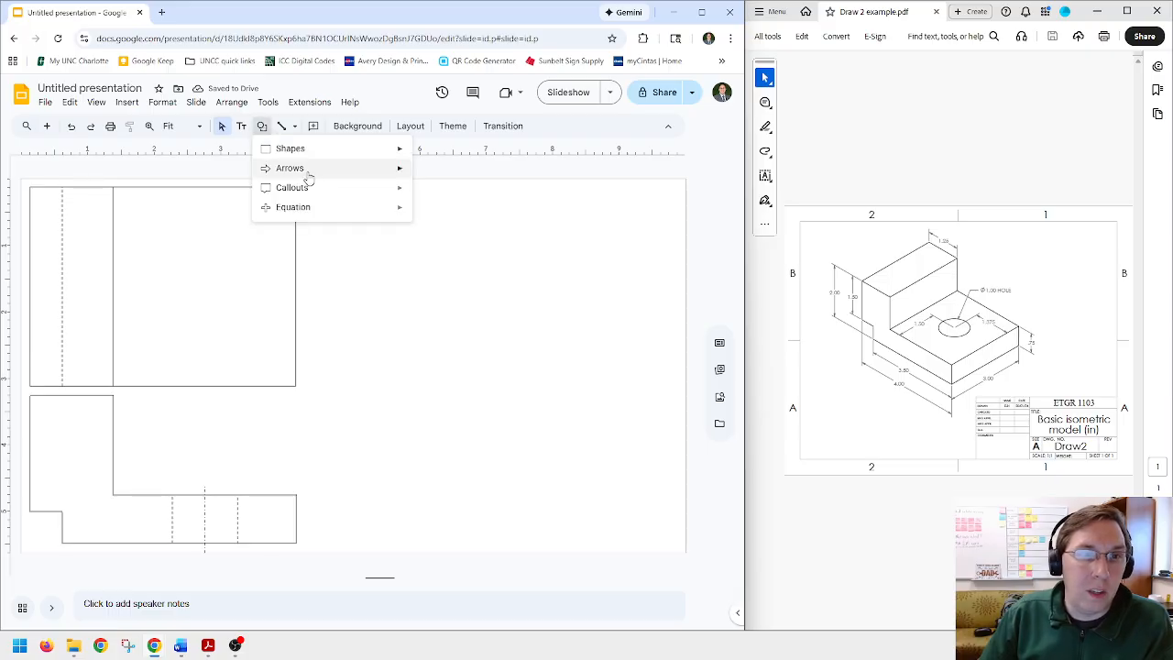
mouse_move(307, 154)
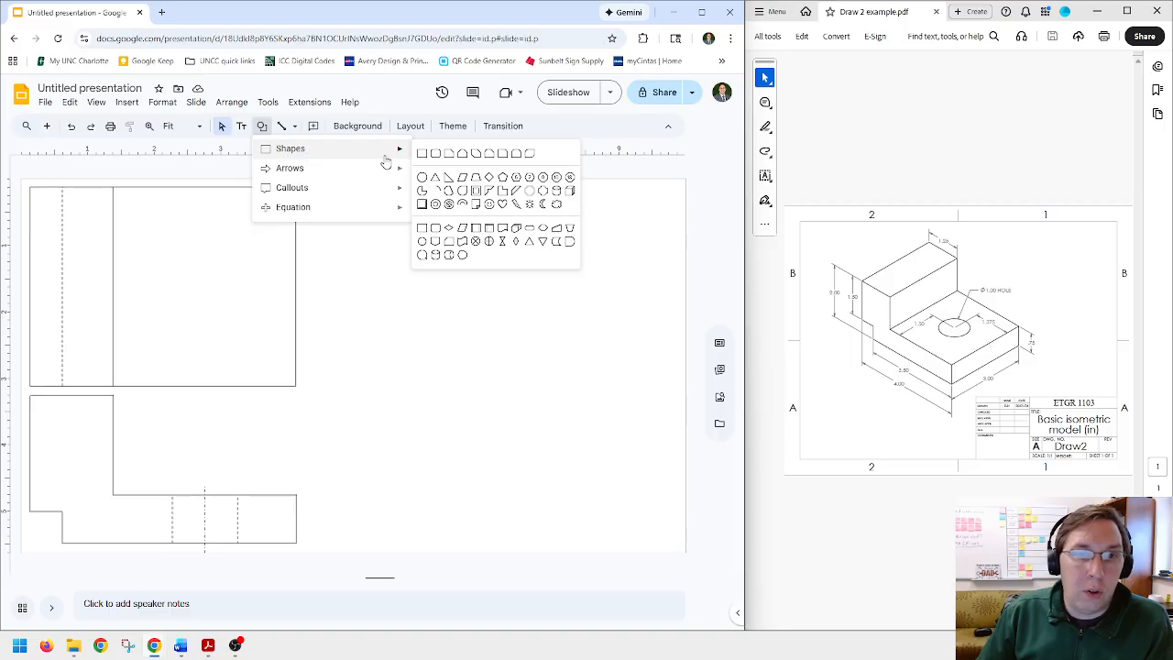
click(421, 177)
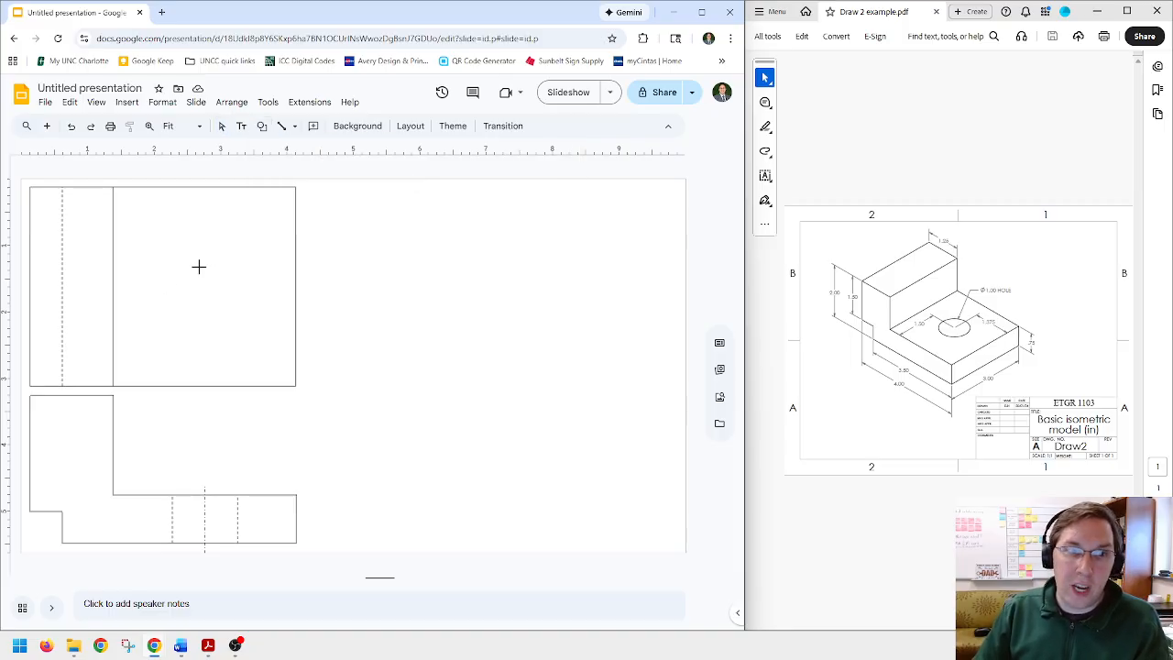
drag(429, 267, 449, 281)
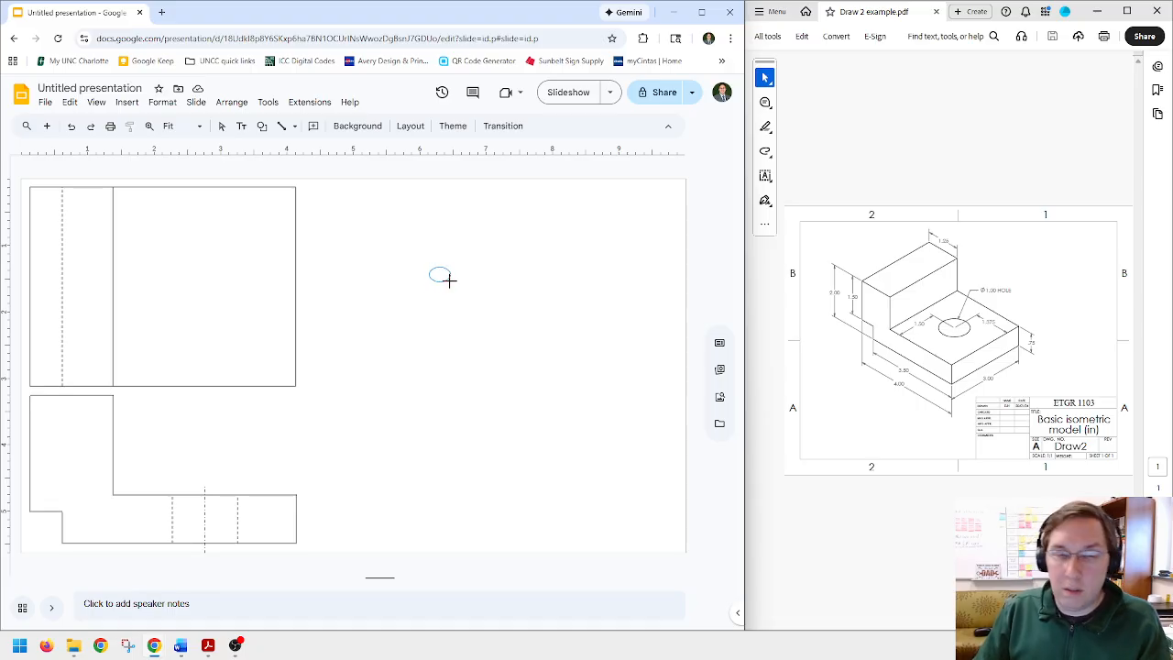
drag(449, 286, 453, 294)
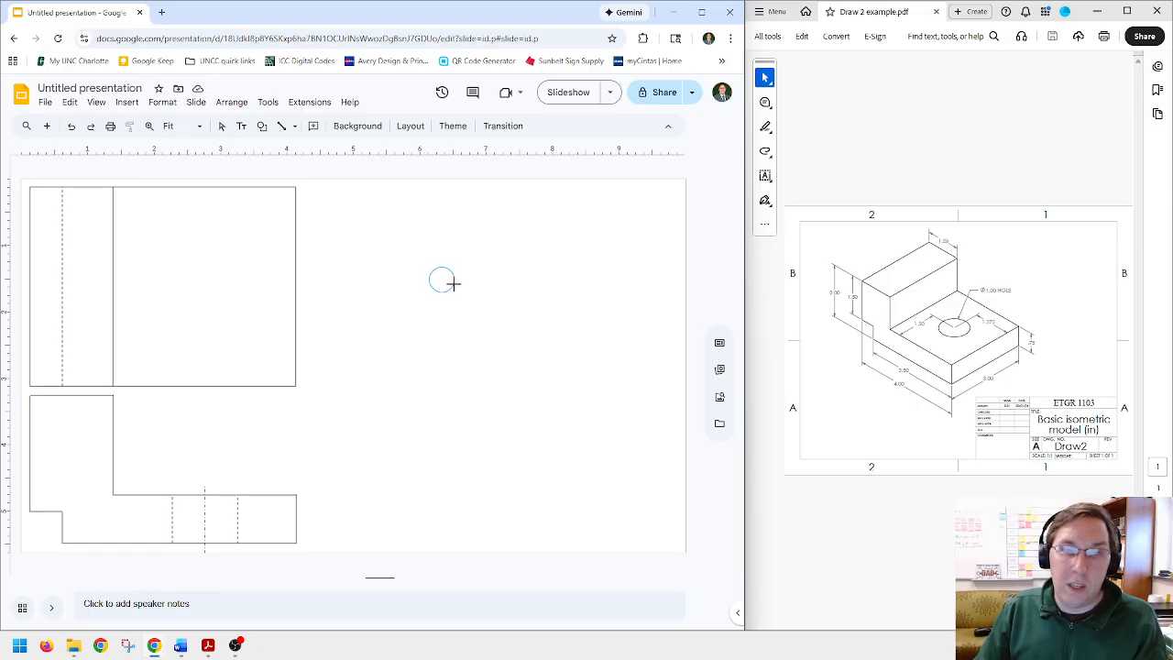
drag(452, 283, 459, 284)
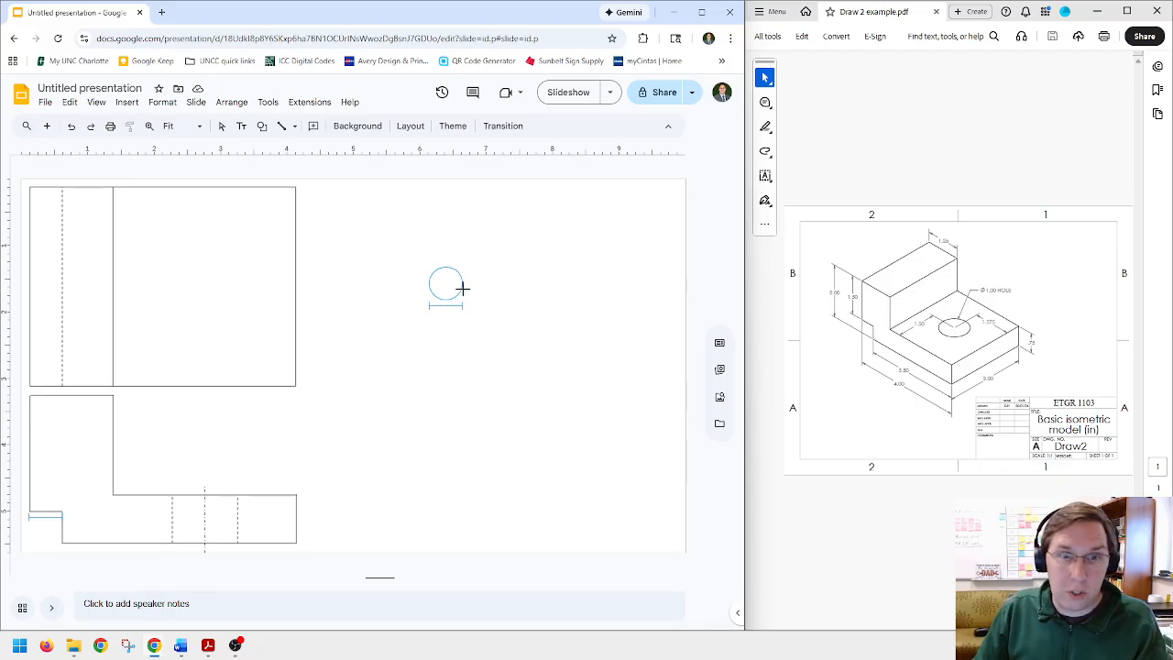
mouse_move(463, 289)
mouse_down()
mouse_move(465, 306)
mouse_move(451, 293)
mouse_up()
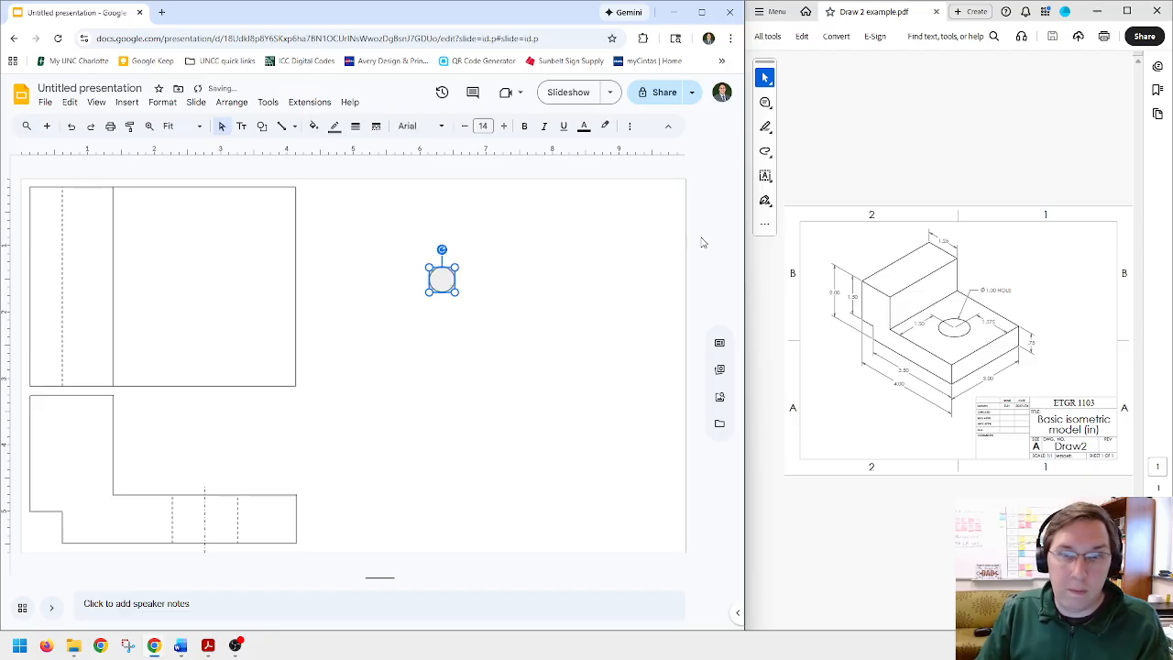
- Set the circle's width and height to 1 in
right_click(445, 279)
click(556, 596)
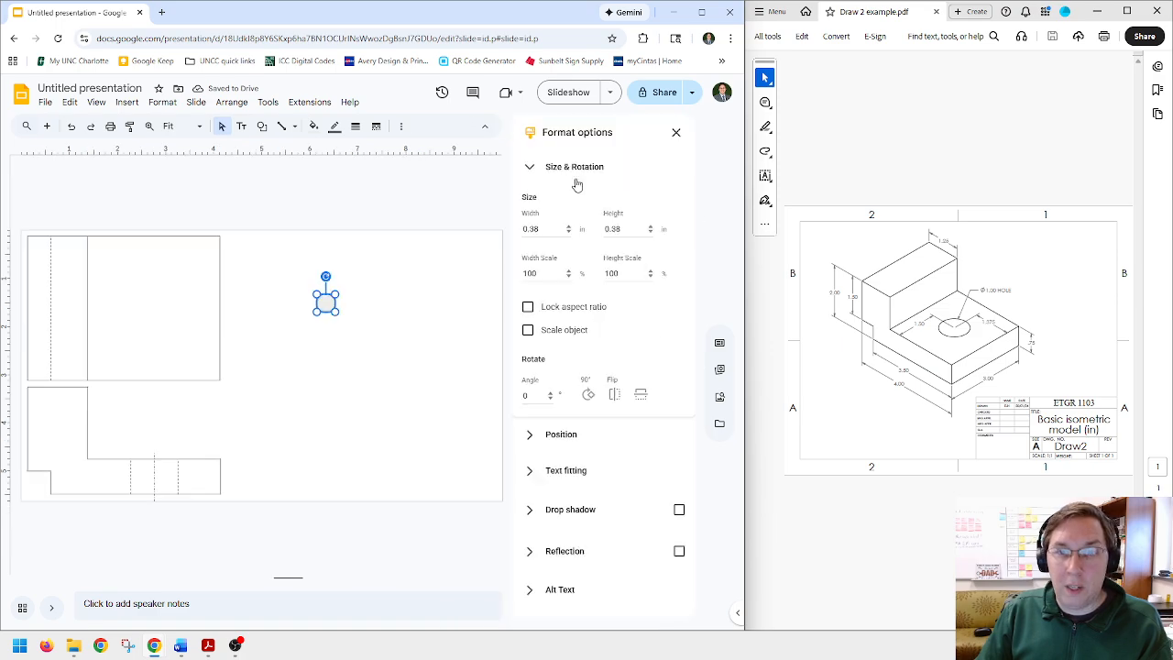
click(542, 228)
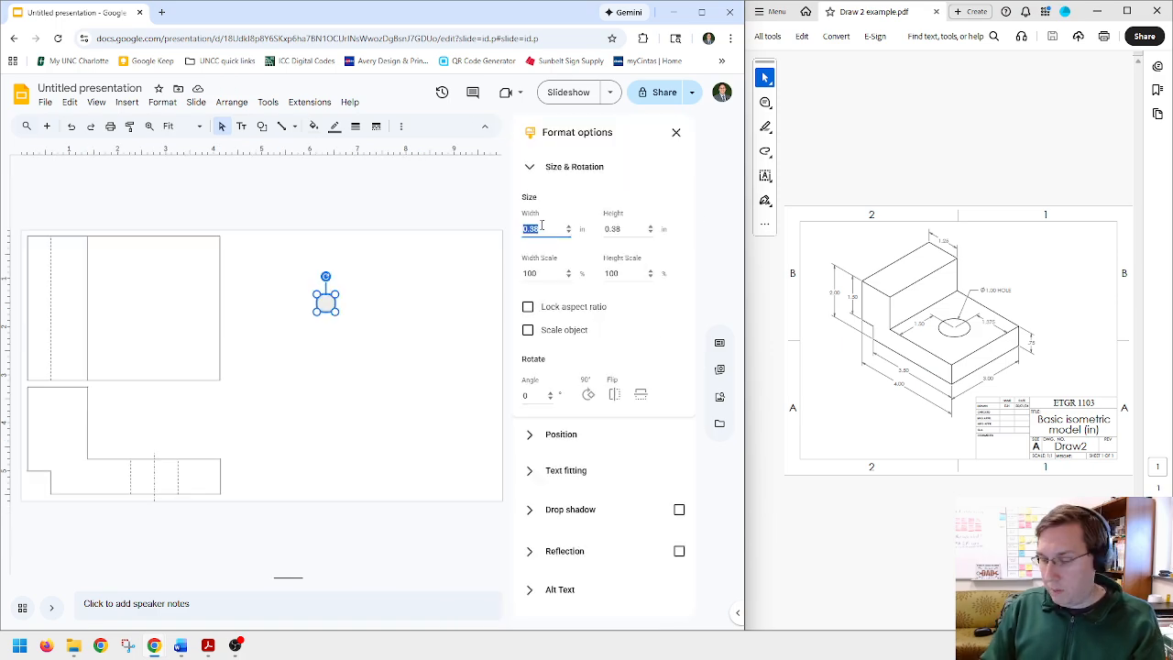
text(1)
key(Tab)
text(1)
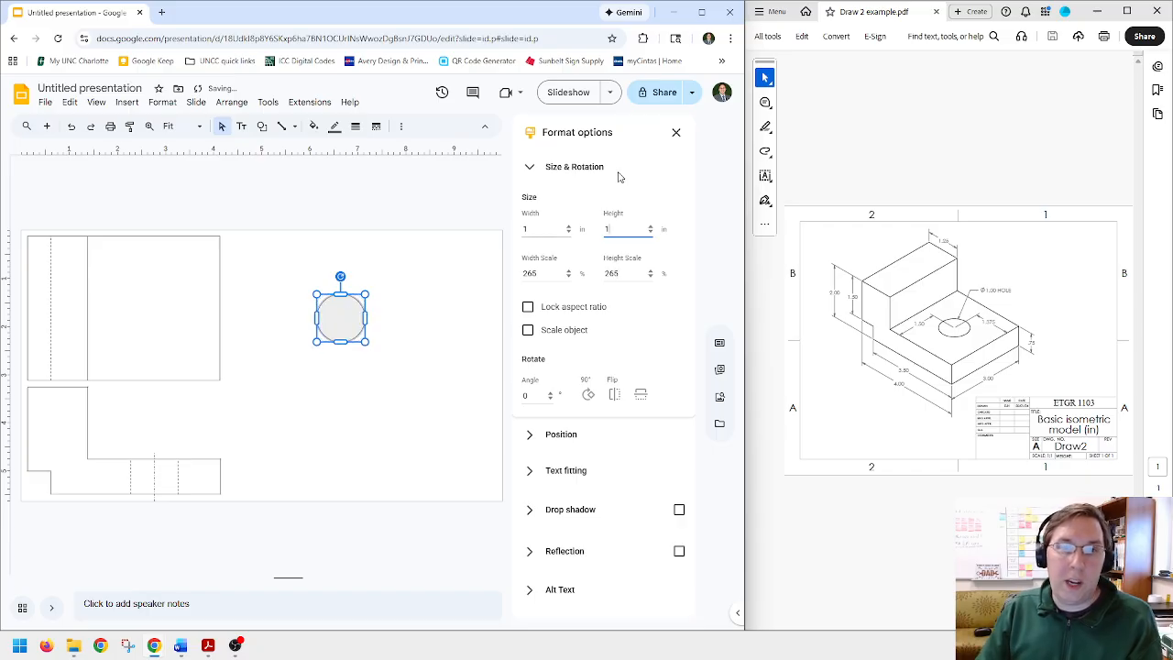
key(Tab)
click(676, 132)
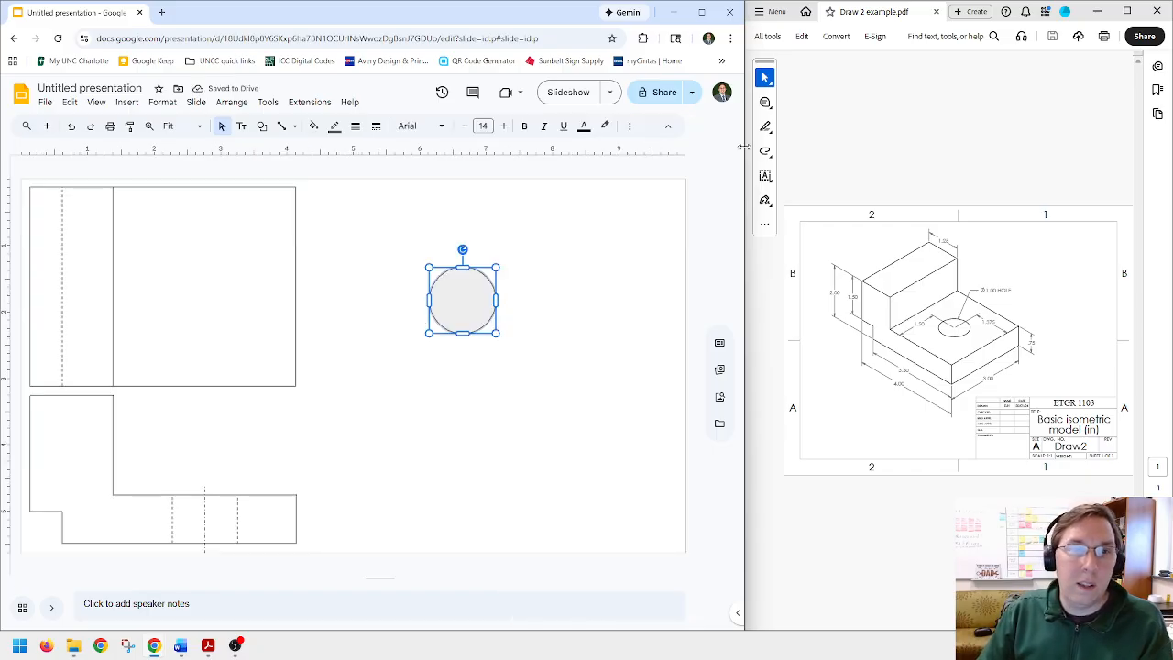
- Make the circle's fill transparent and move it into the top view, vertically centred and in line with the side view's hole centreline
click(313, 126)
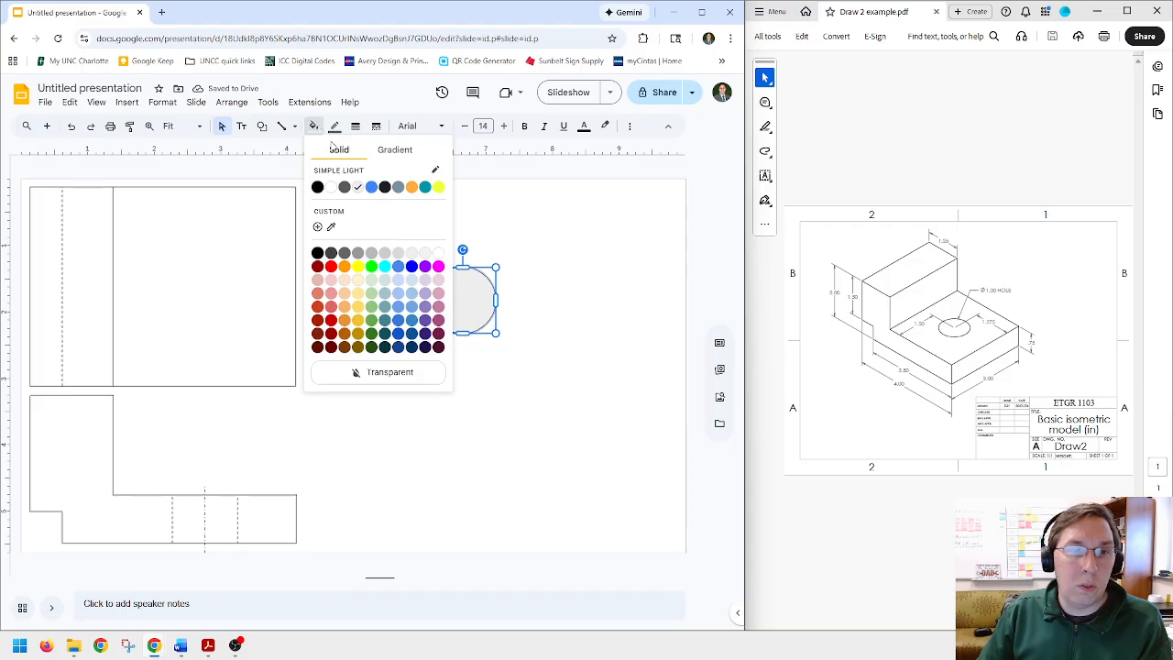
click(371, 372)
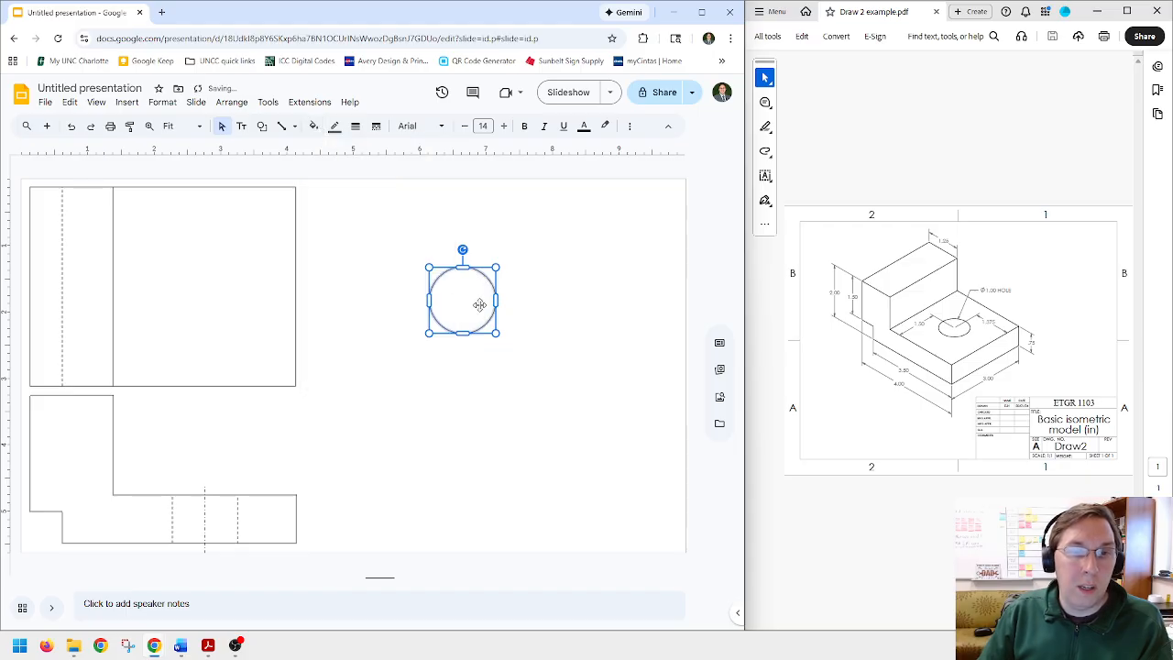
drag(479, 304, 225, 284)
click(384, 292)
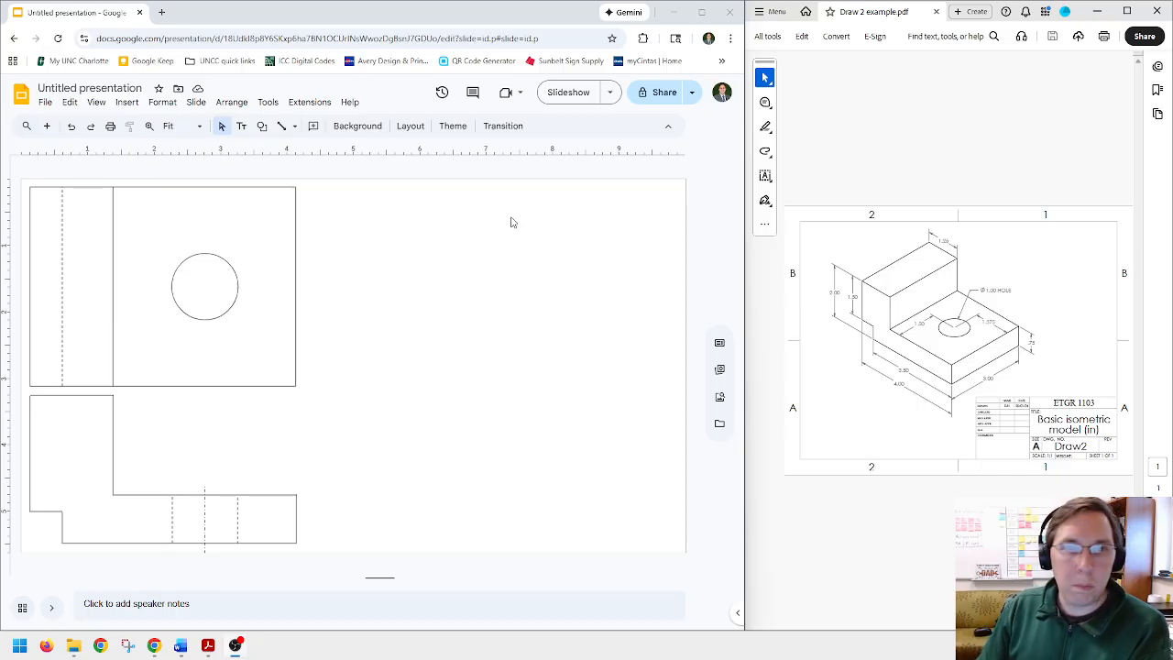
- Extend the hole's centreline from the side view straight up through the circle to the top view's upper edge
click(205, 500)
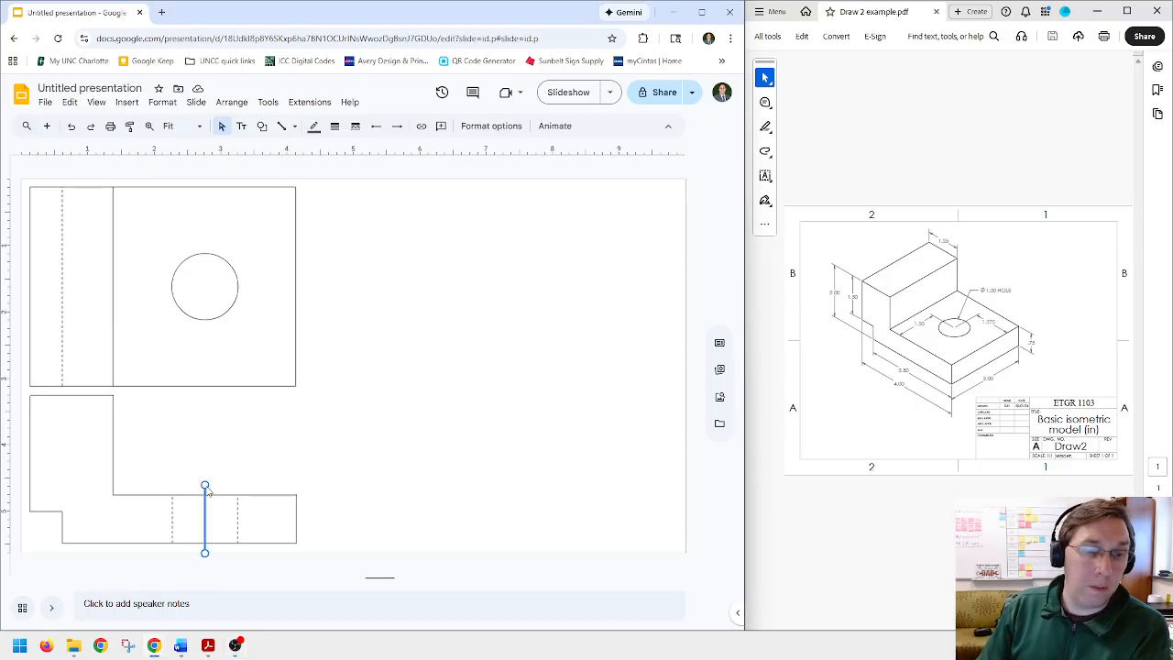
drag(205, 487, 205, 187)
click(411, 389)
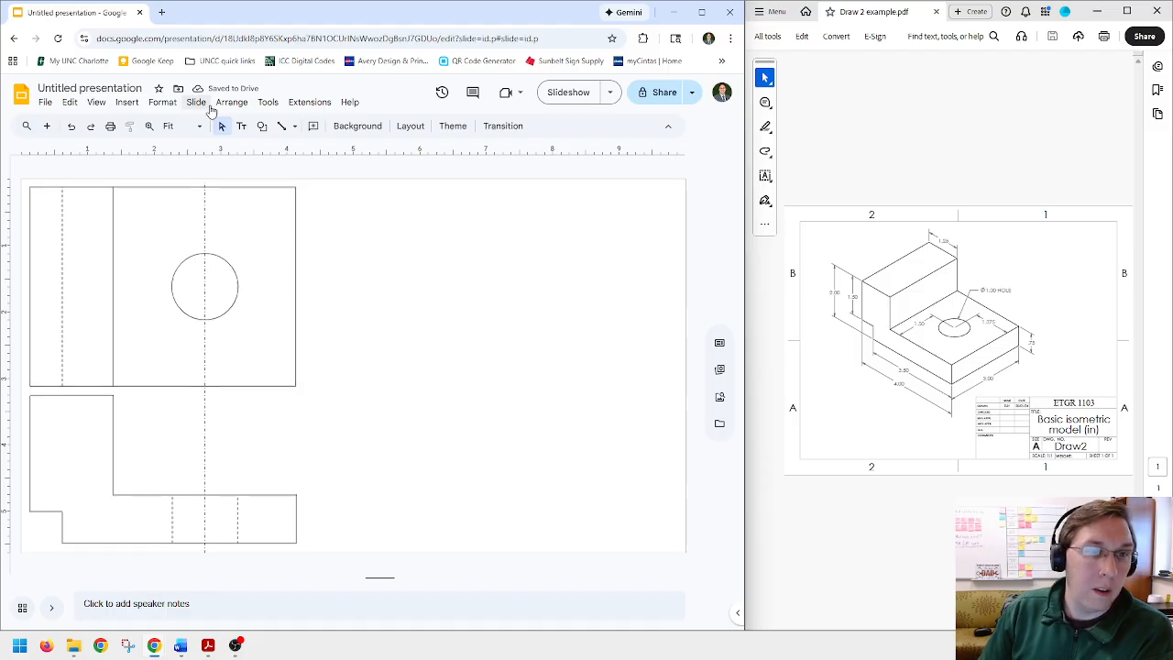
- Draw a horizontal centreline from the midpoint of the top view's right edge to just past the circle and give it a dash-dot style
click(281, 133)
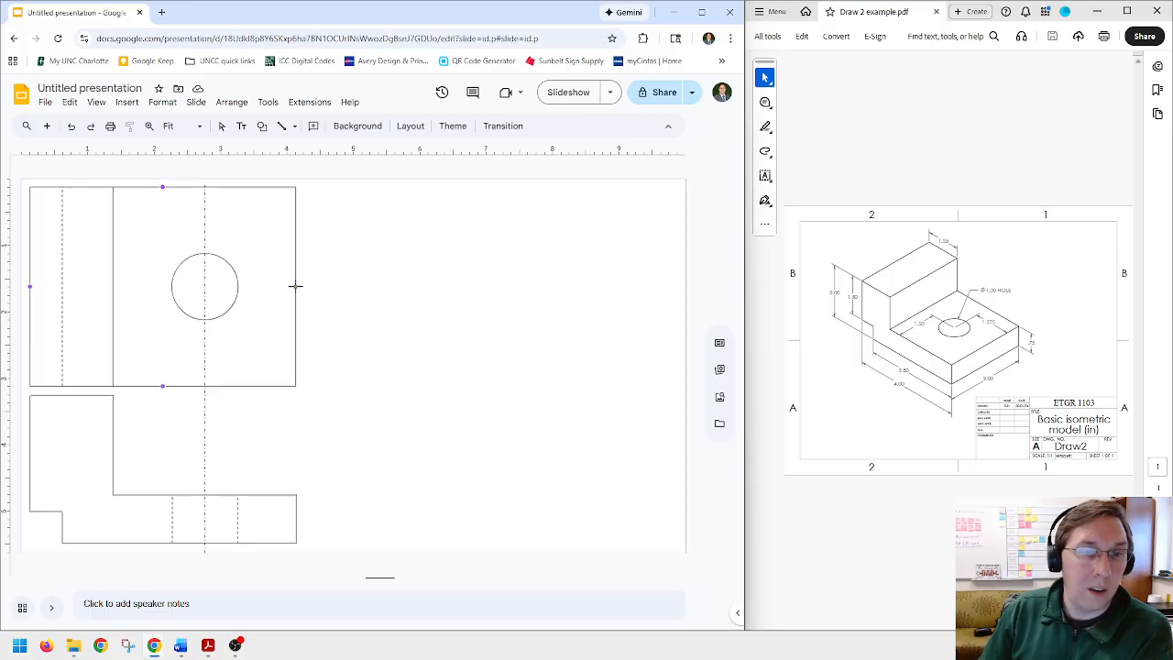
drag(278, 286, 162, 286)
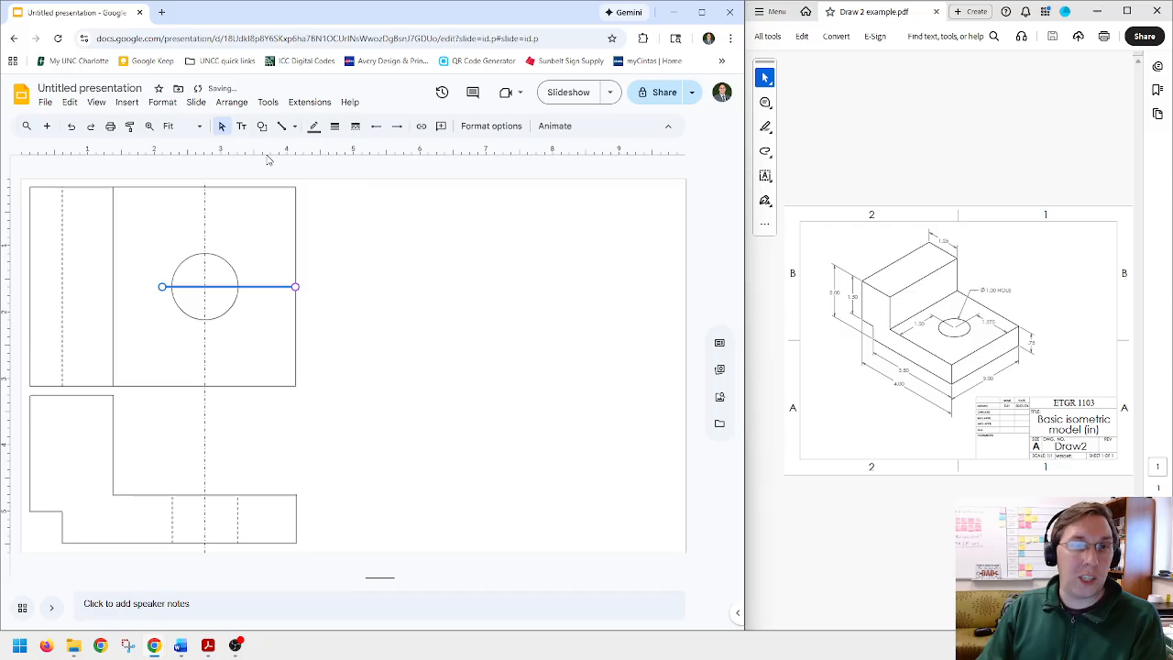
click(355, 126)
click(386, 203)
click(387, 330)
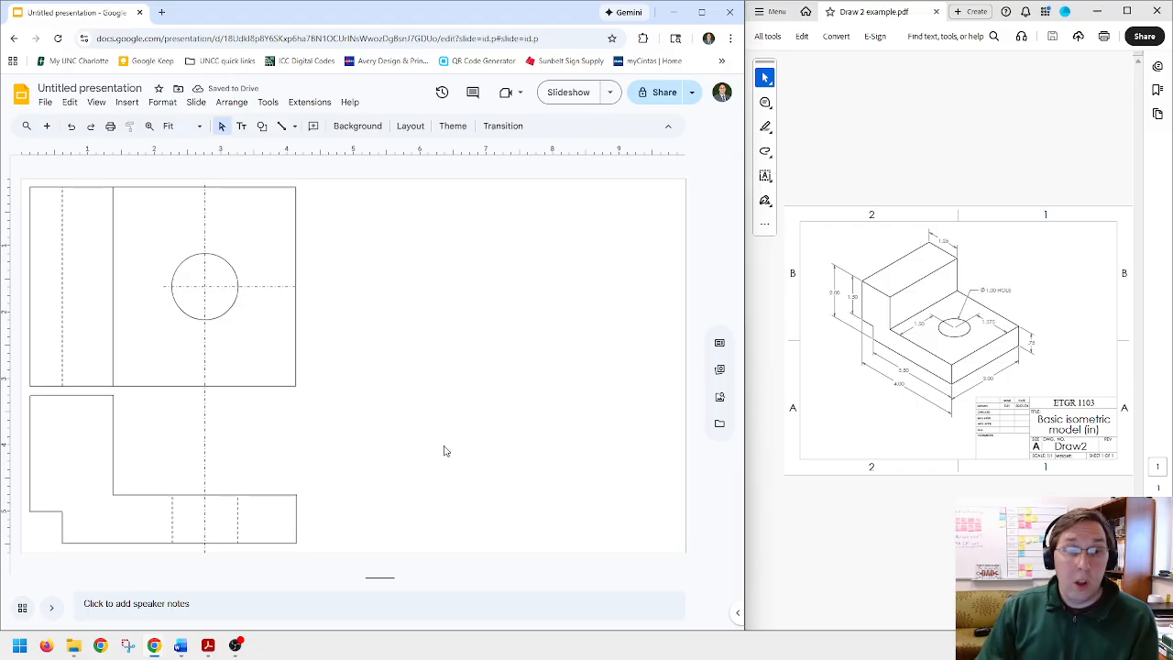
- Draw a rectangle about 3.02 in wide and 2.31 in high to the right of the side view
click(262, 125)
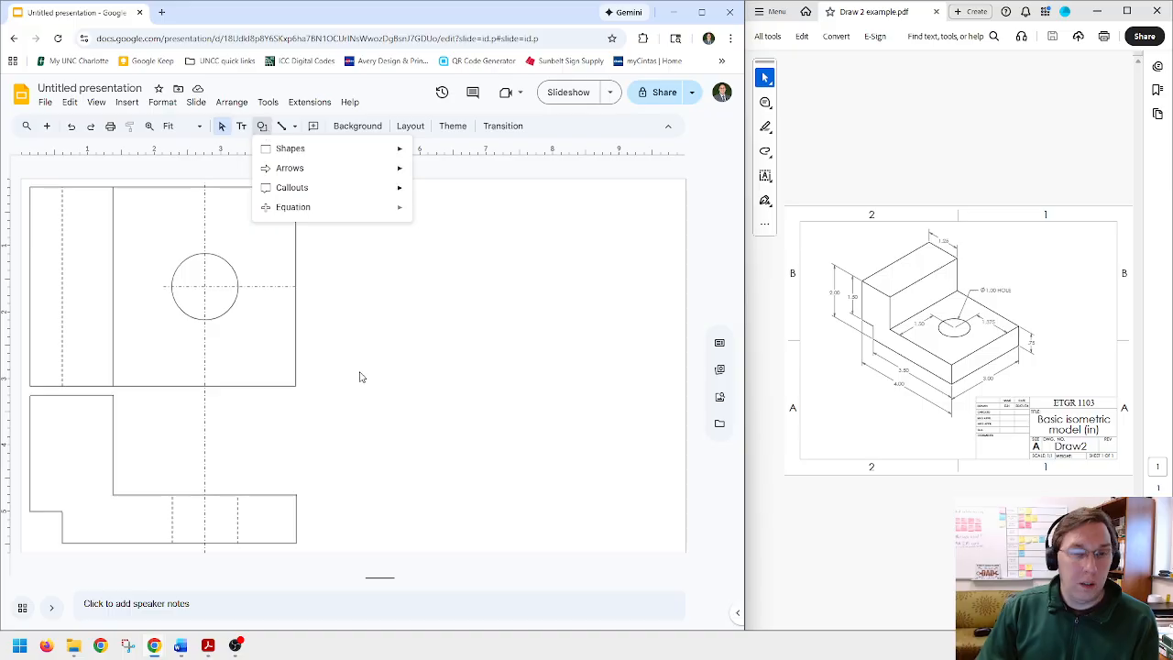
mouse_move(321, 154)
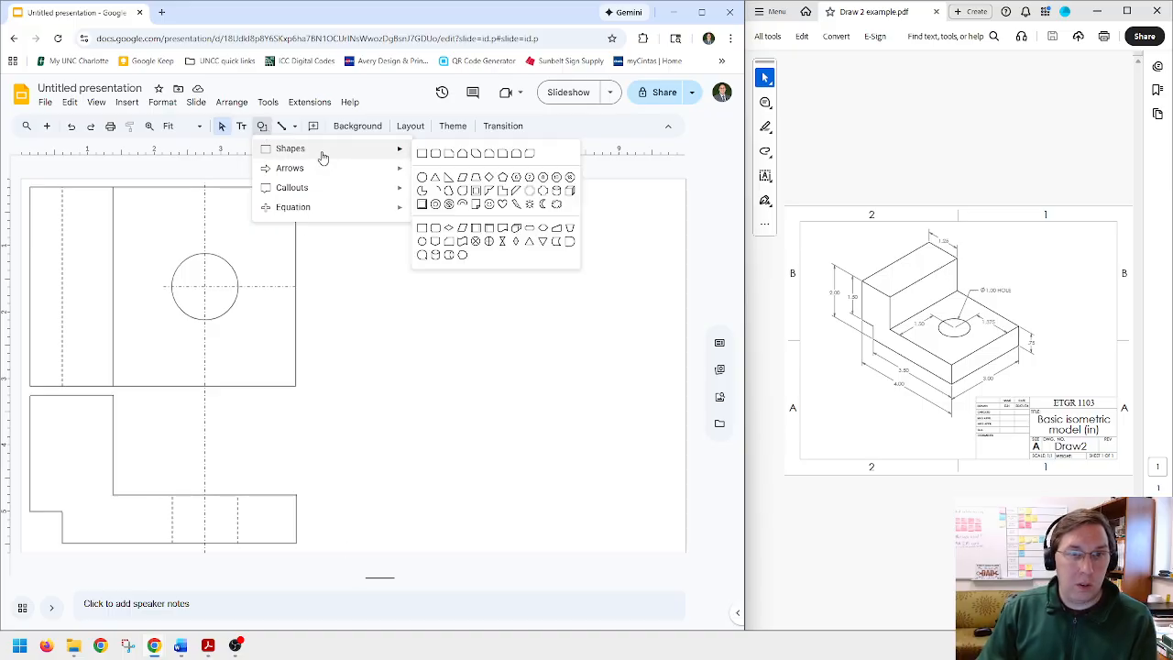
click(429, 158)
drag(353, 525, 551, 374)
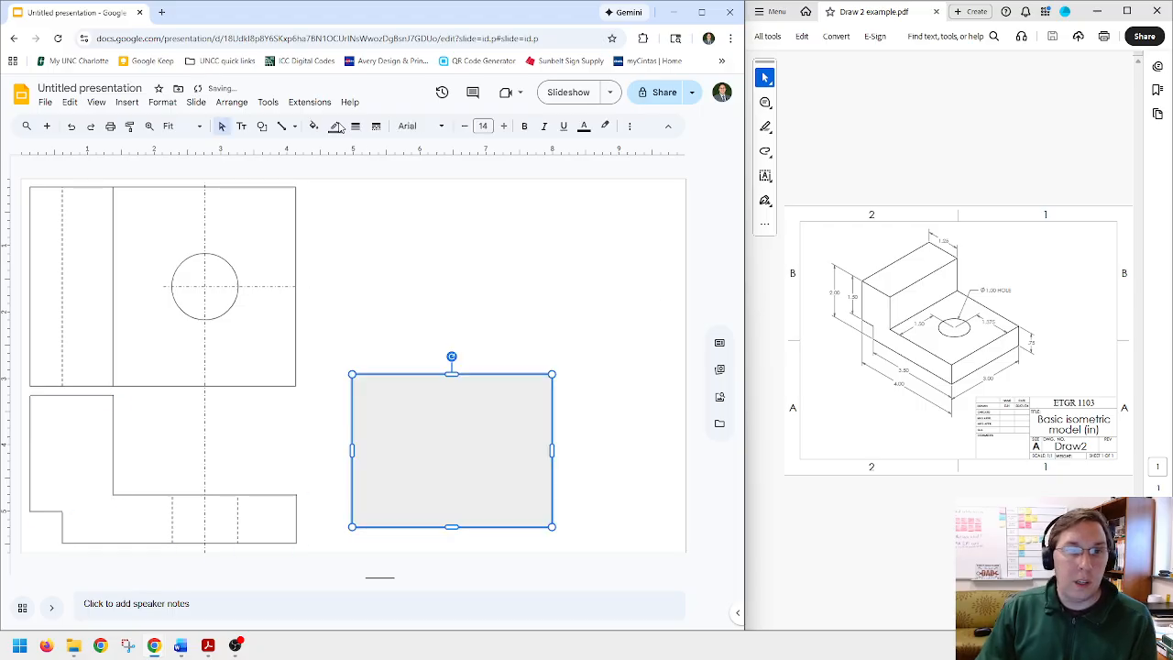
- Set the new rectangle's size to 3 in wide and 2 in high
right_click(443, 451)
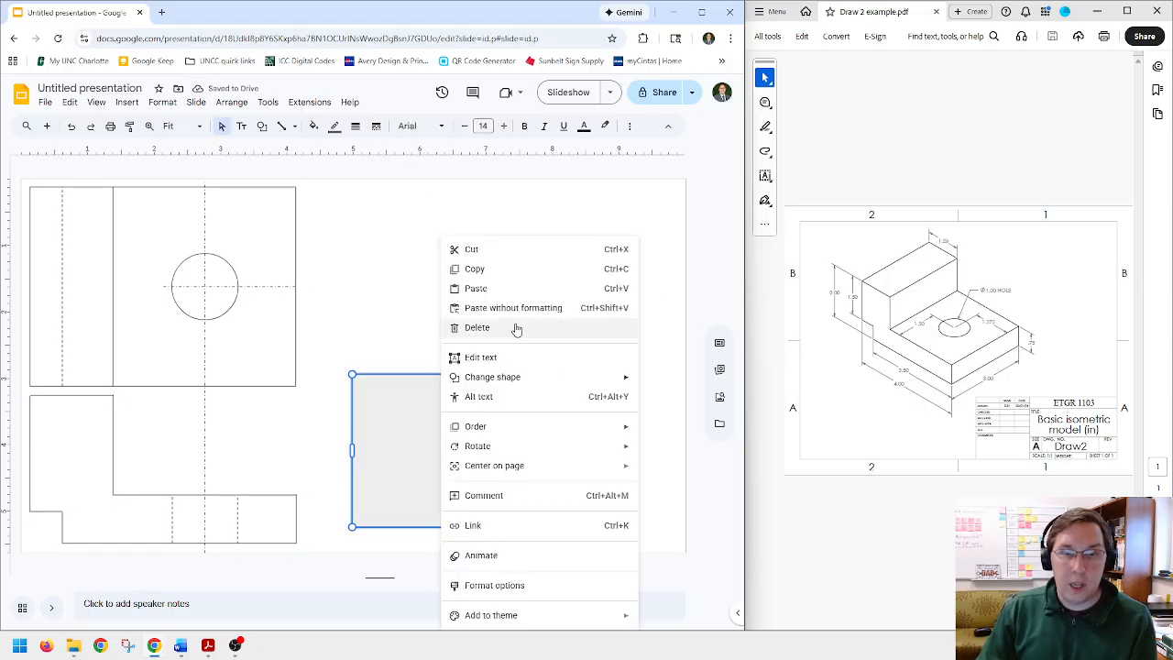
click(532, 585)
click(545, 230)
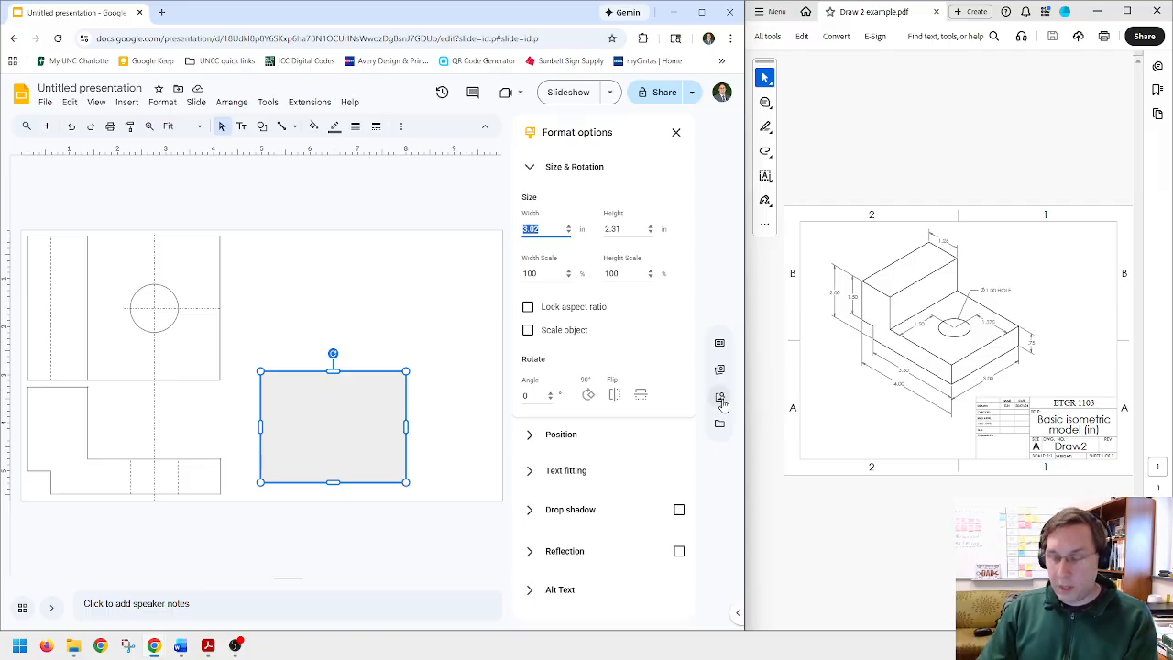
text(3)
key(Tab)
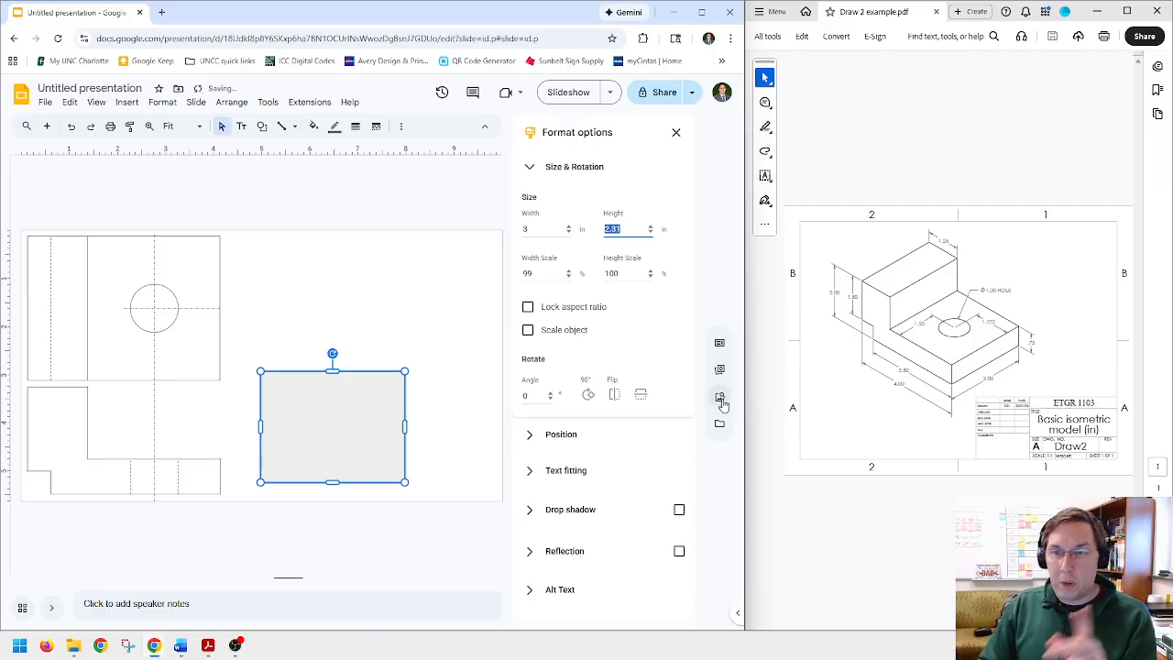
text(2)
key(Tab)
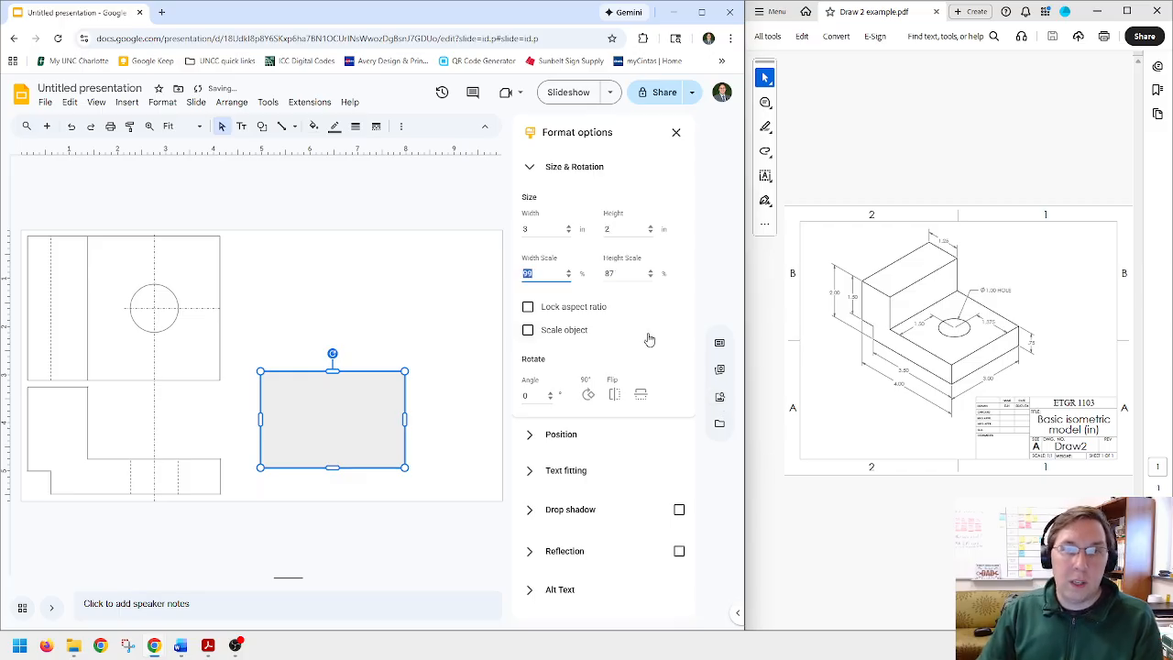
click(372, 409)
click(675, 132)
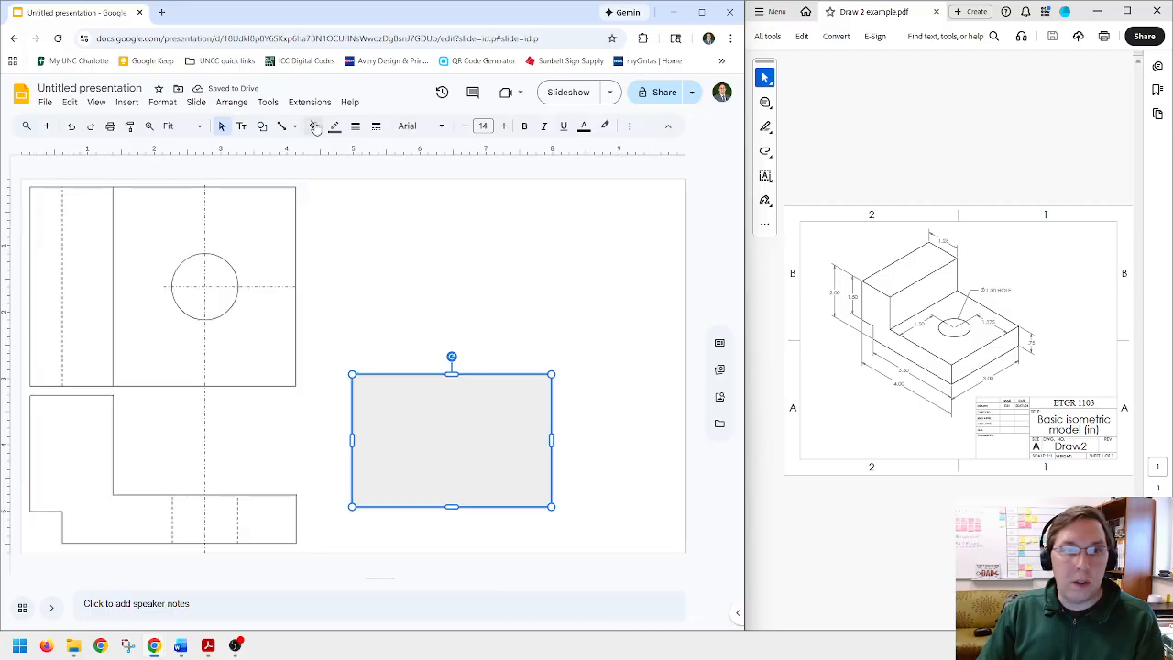
- Make the new rectangle's fill transparent and move it down so its bottom edge lines up with the side view's bottom edge
click(313, 126)
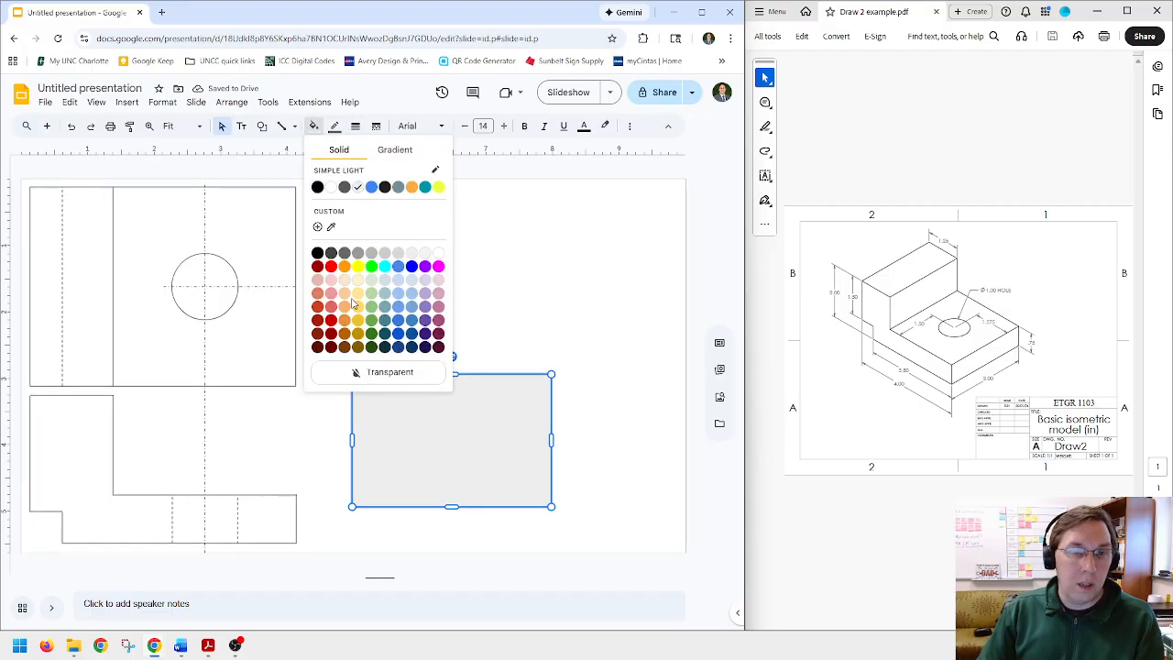
click(384, 371)
drag(395, 375, 396, 410)
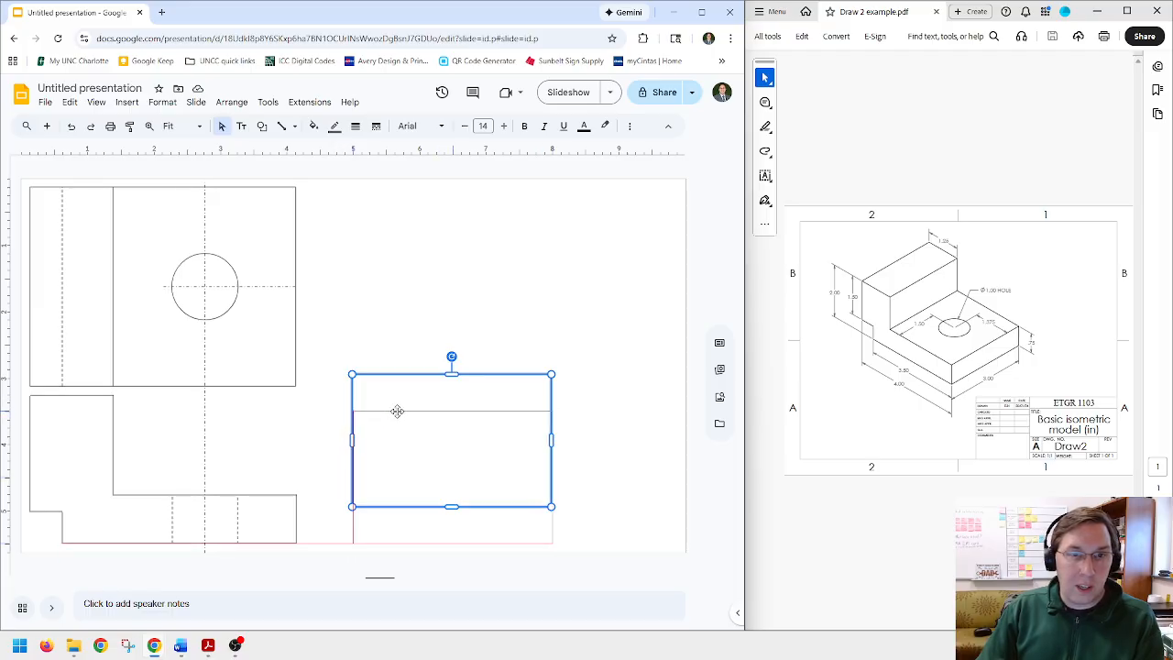
drag(397, 411, 397, 410)
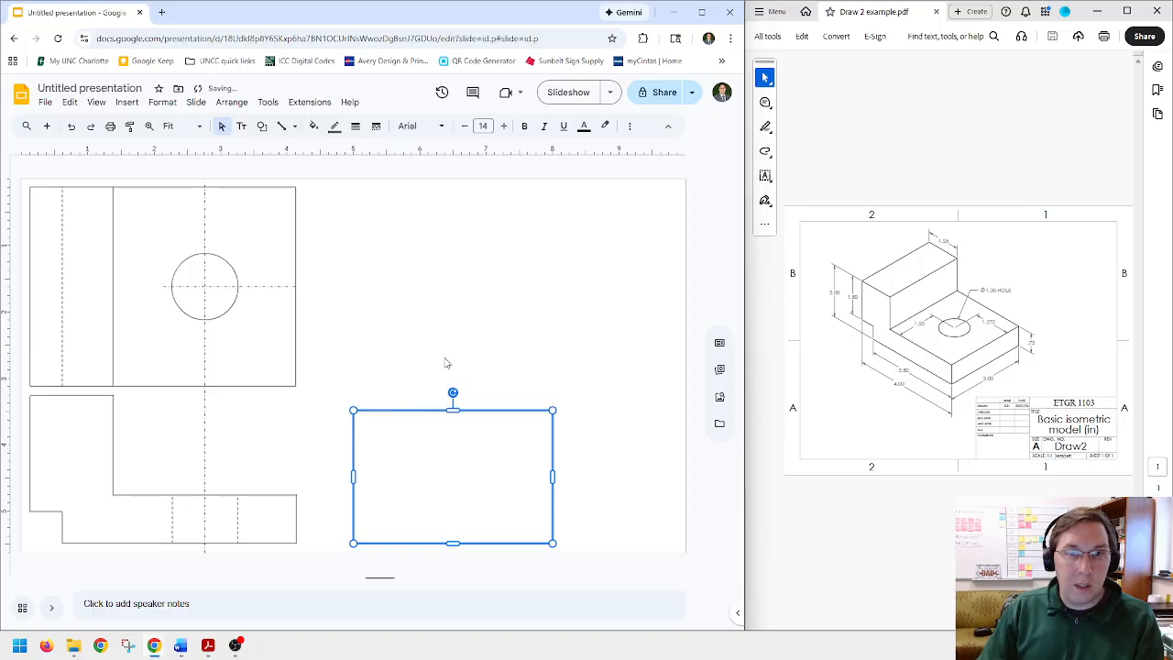
click(385, 345)
- Draw a full-width horizontal line in the new rectangle and align it with the top of the side view's base
click(284, 126)
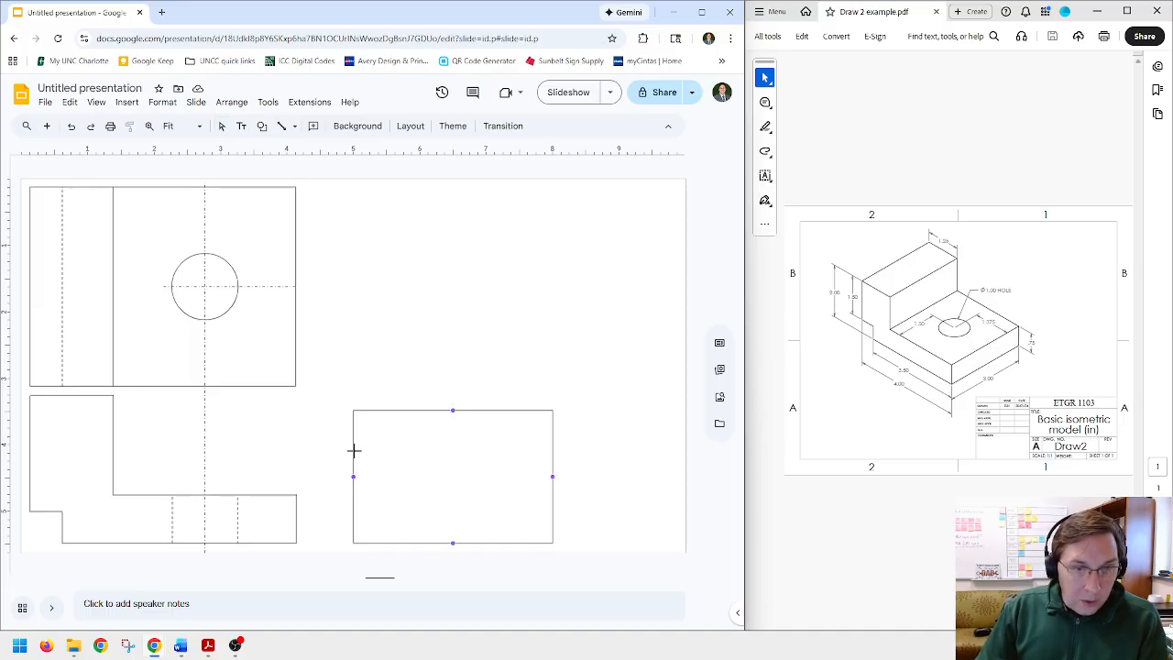
drag(354, 454, 549, 452)
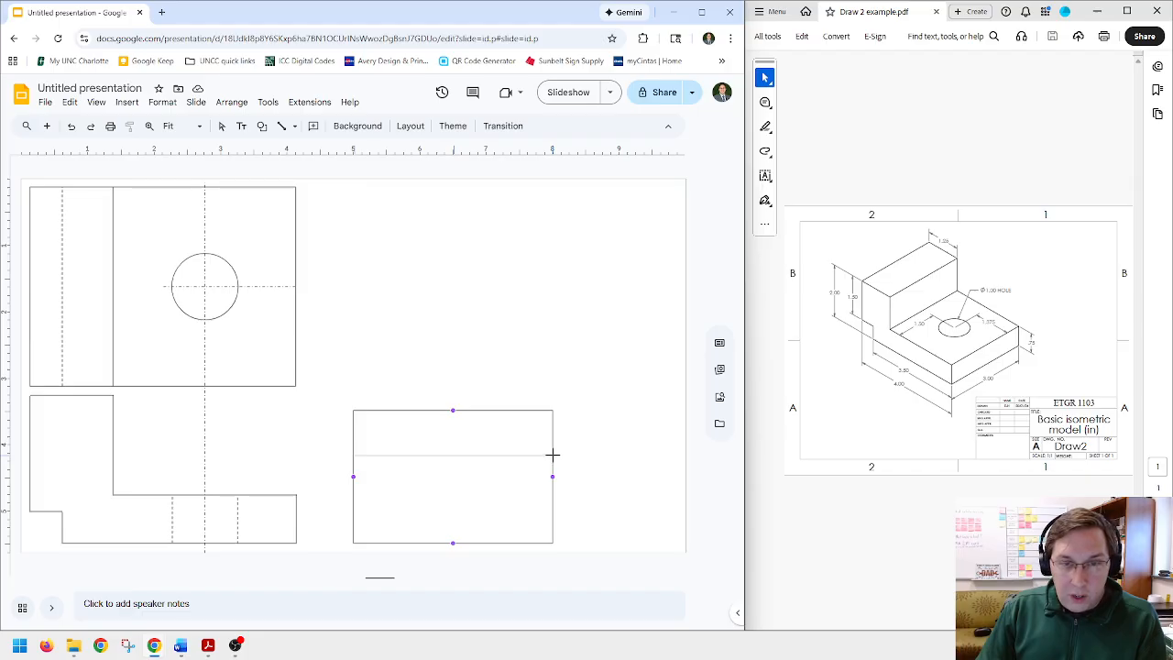
drag(551, 455, 552, 454)
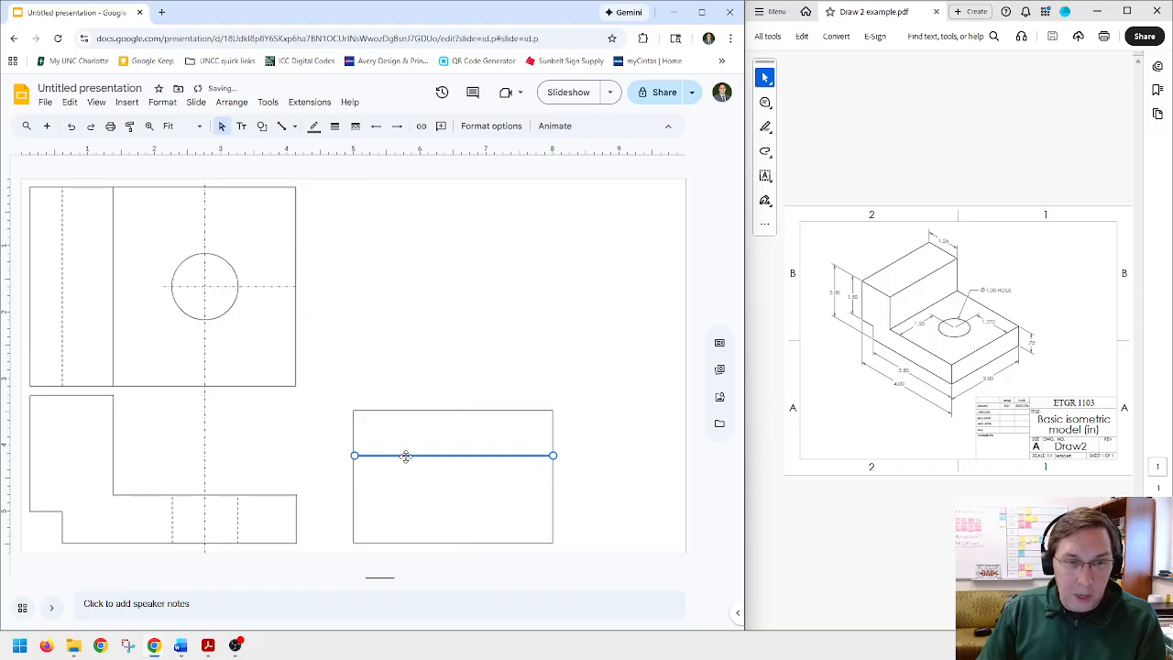
drag(406, 455, 406, 494)
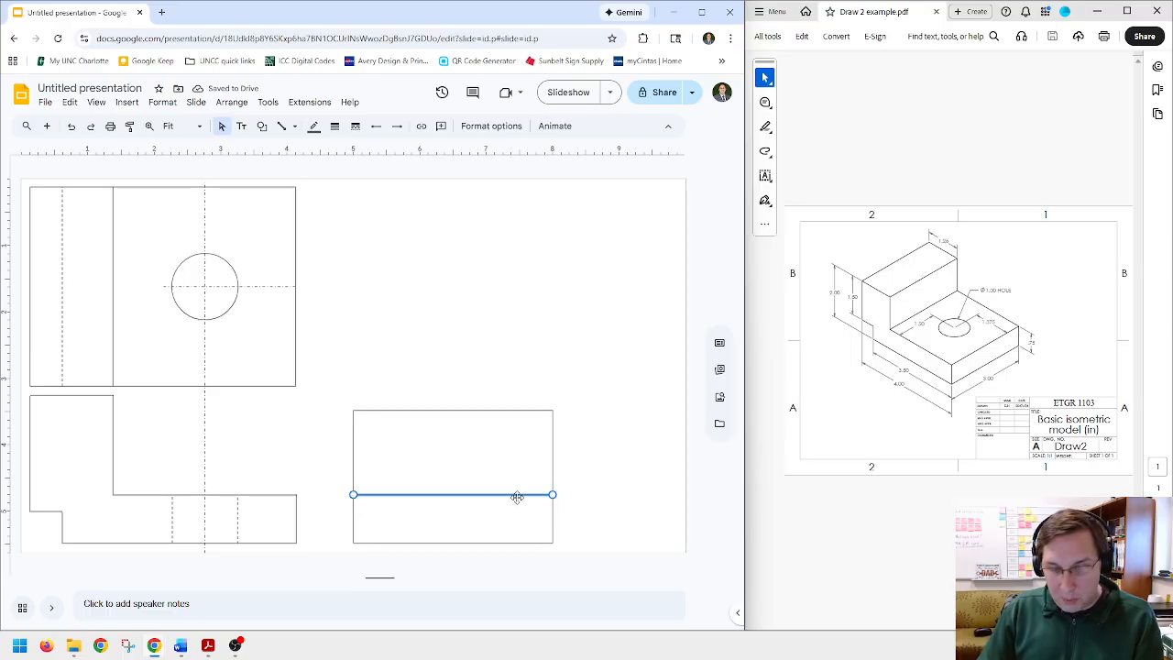
- Copy the end view's horizontal line down to the level of the side view's bottom notch and make the copy dashed
drag(533, 495, 490, 510)
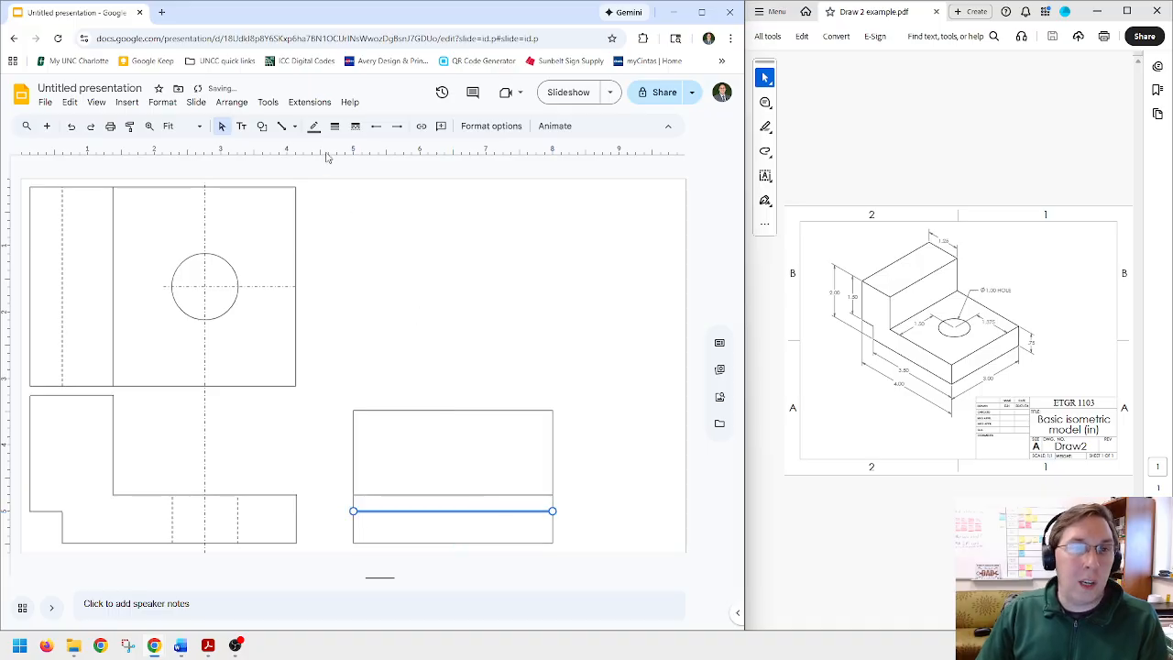
click(355, 125)
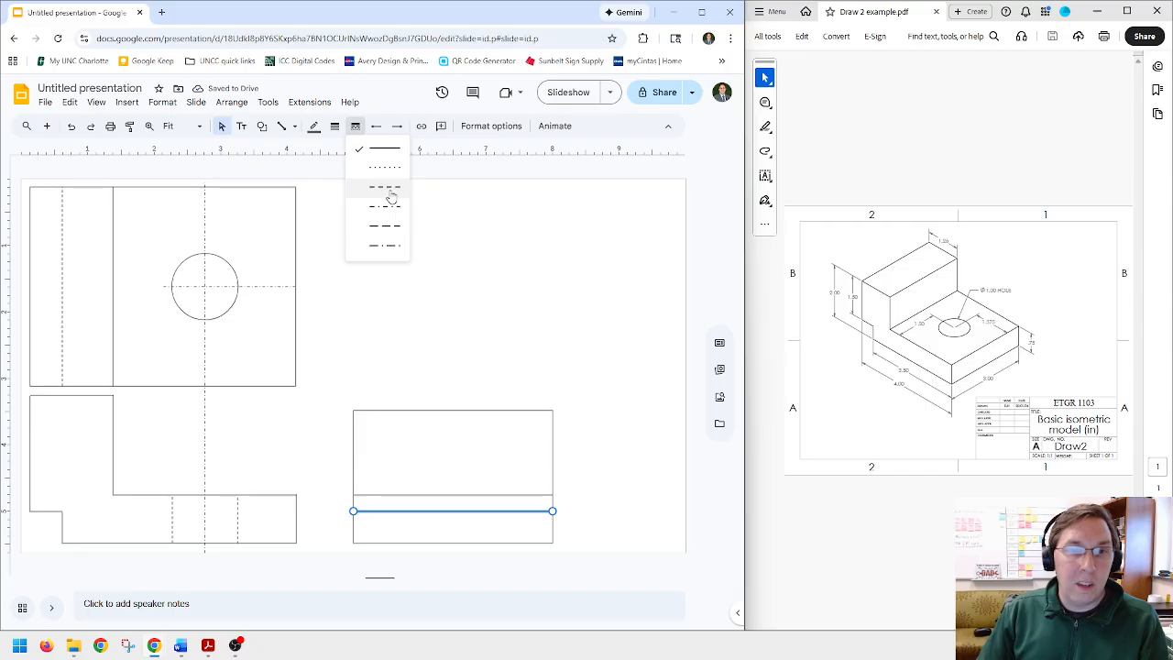
click(389, 190)
click(409, 378)
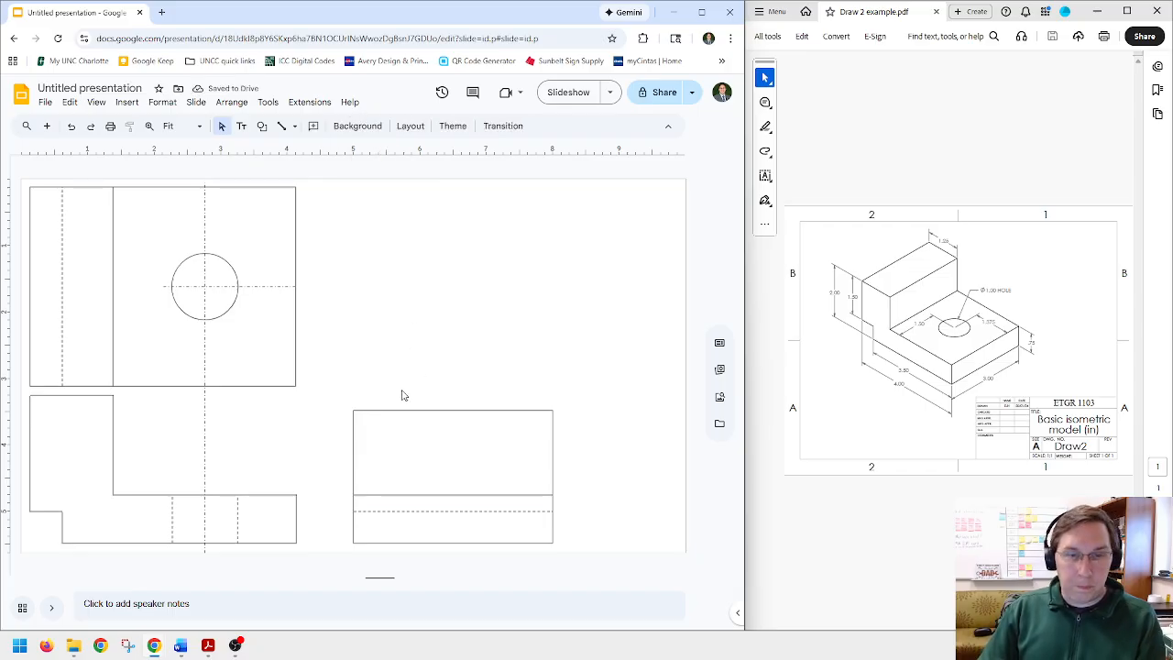
- Duplicate the side view's two dashed hole edges and centreline together and place the copies in the base of the end view
click(239, 515)
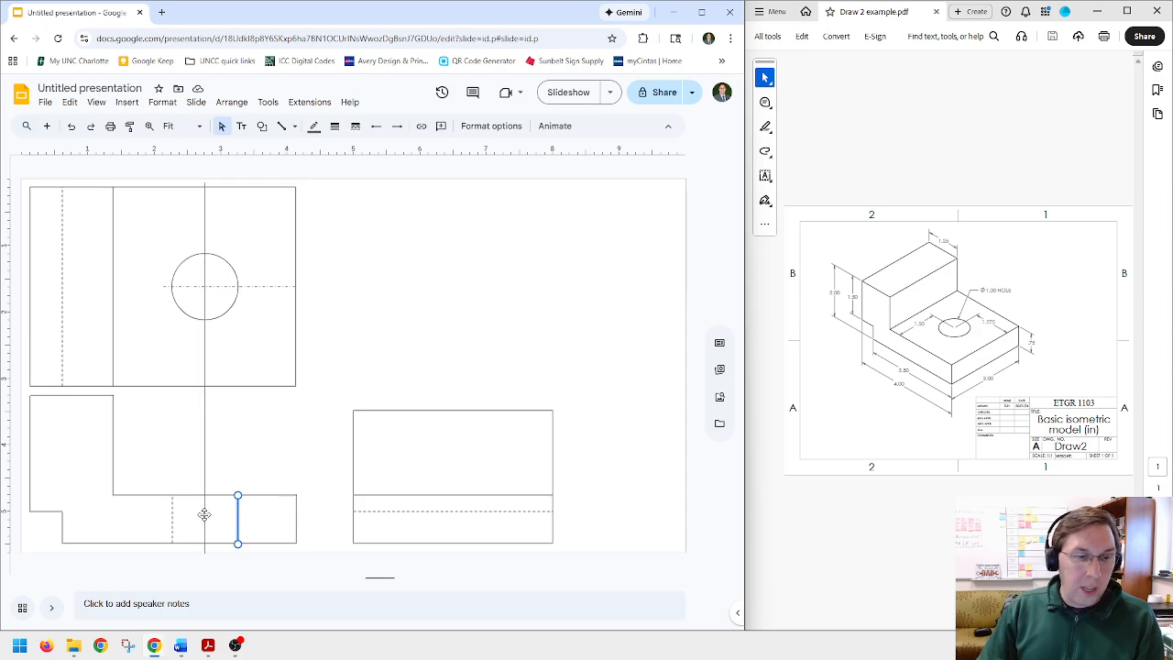
shift+click(204, 515)
shift+click(172, 516)
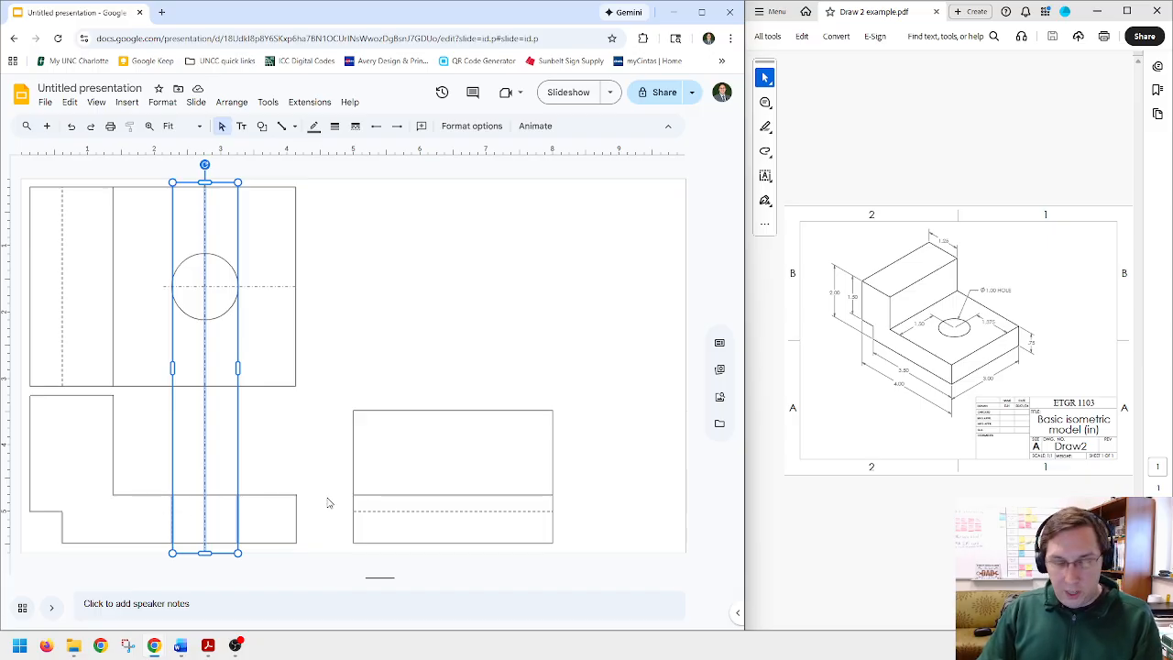
key(ctrl+d)
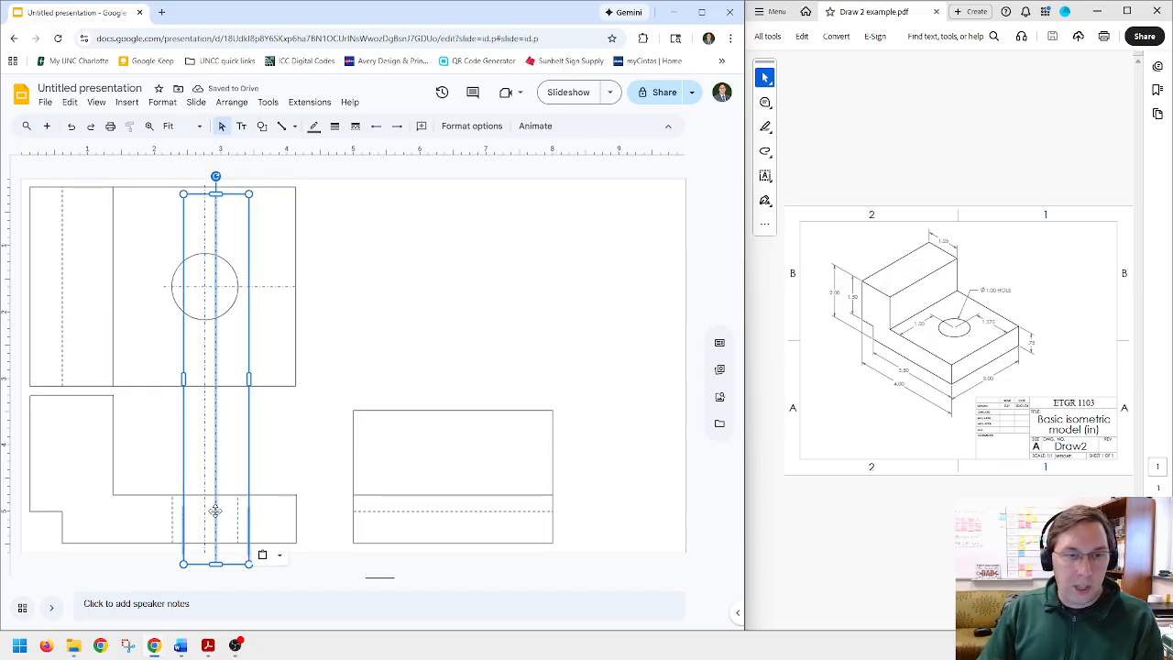
drag(215, 510, 228, 512)
drag(277, 511, 448, 495)
click(506, 524)
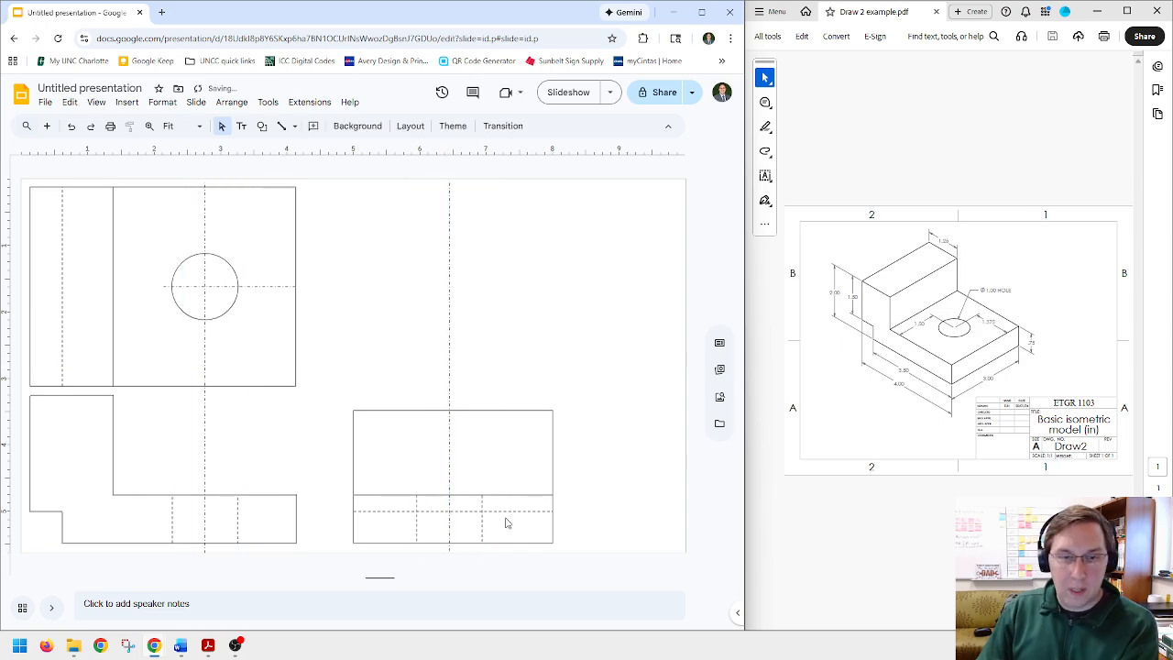
- Delete the copied dashed hole edges from the end view and centre the copied centreline on its width
click(482, 526)
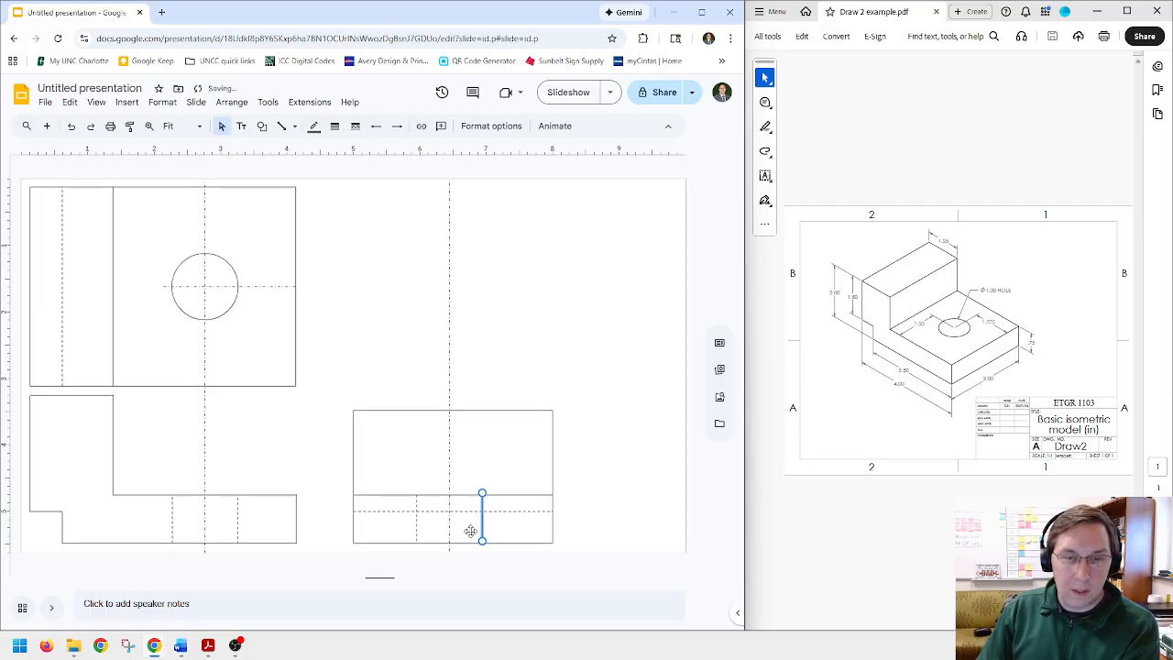
key(Delete)
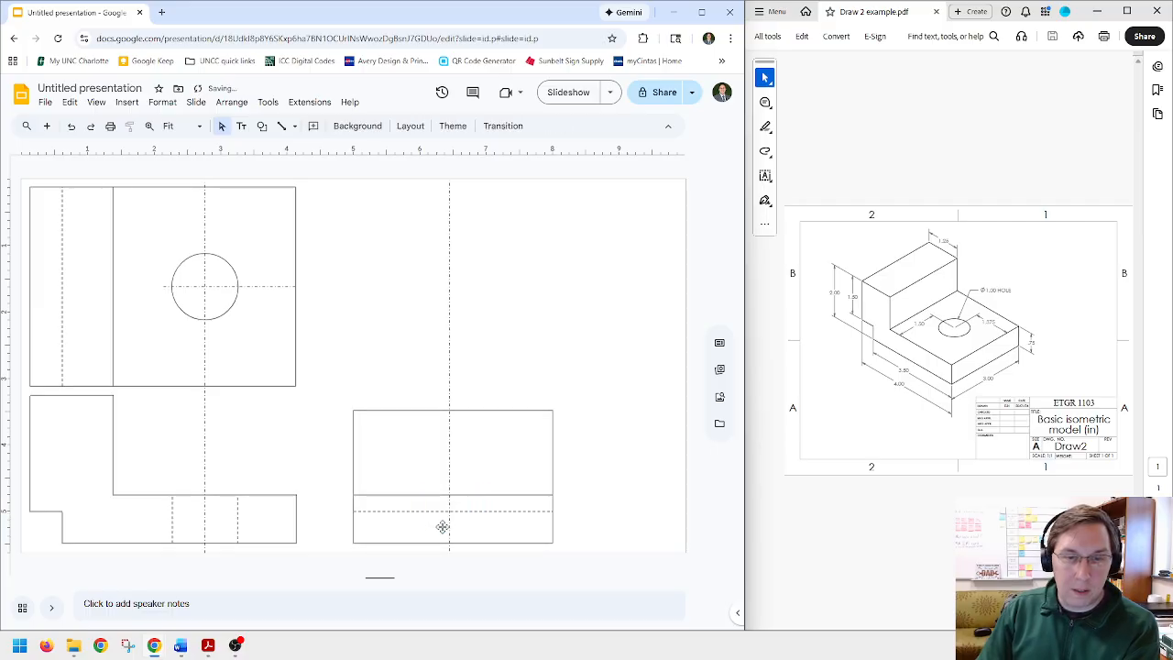
mouse_move(448, 523)
mouse_down()
mouse_move(466, 523)
mouse_move(452, 524)
mouse_up()
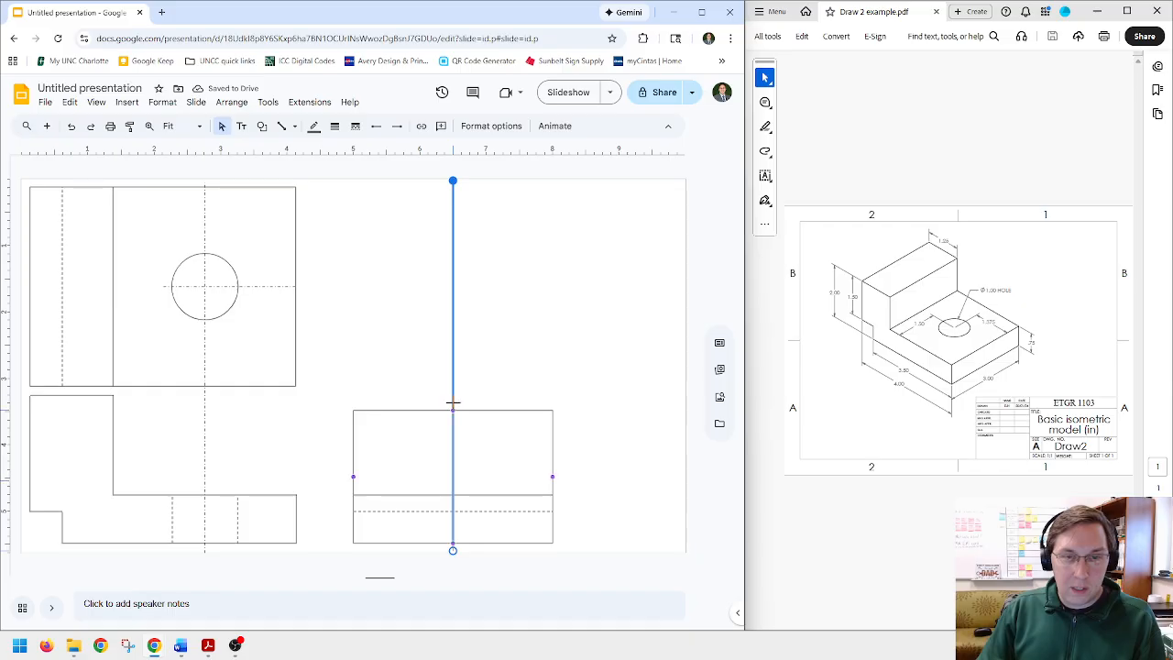
- Shorten the end view's centreline so its upper end extends just above the rectangle
drag(452, 400, 453, 410)
click(502, 373)
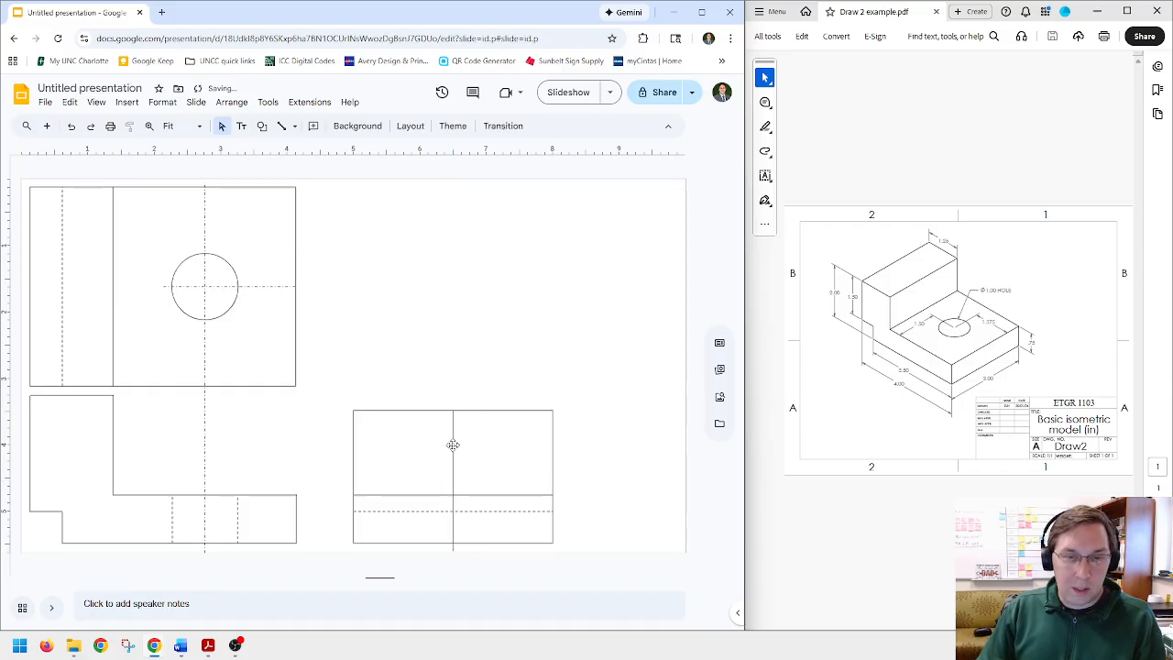
click(453, 421)
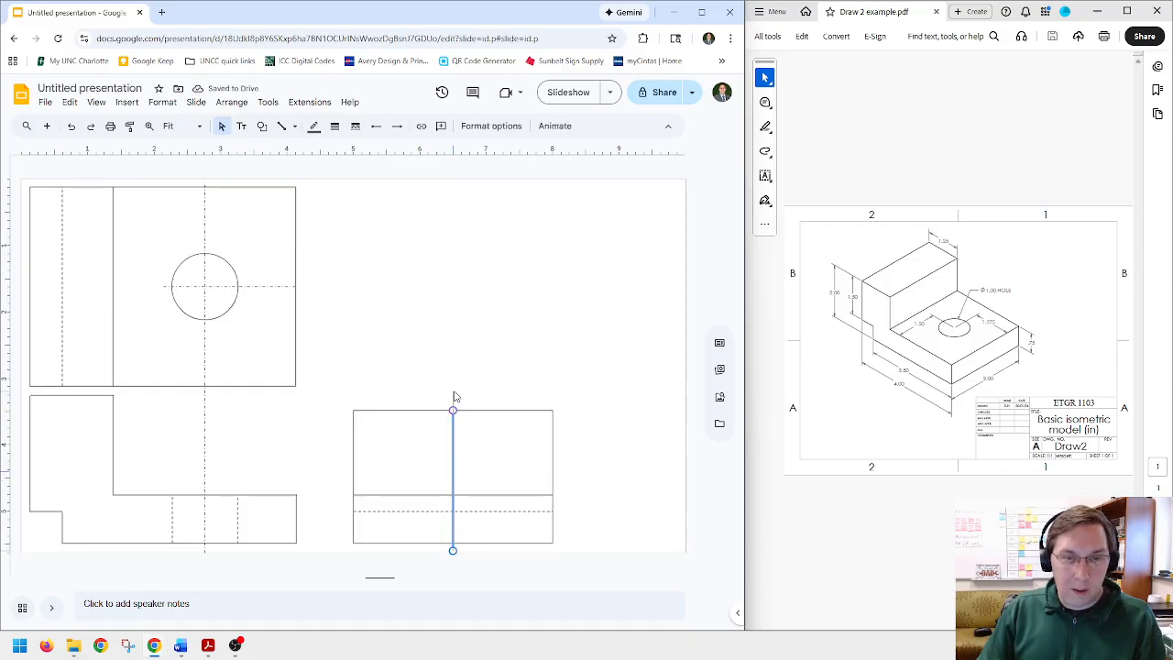
drag(452, 410, 453, 393)
click(493, 387)
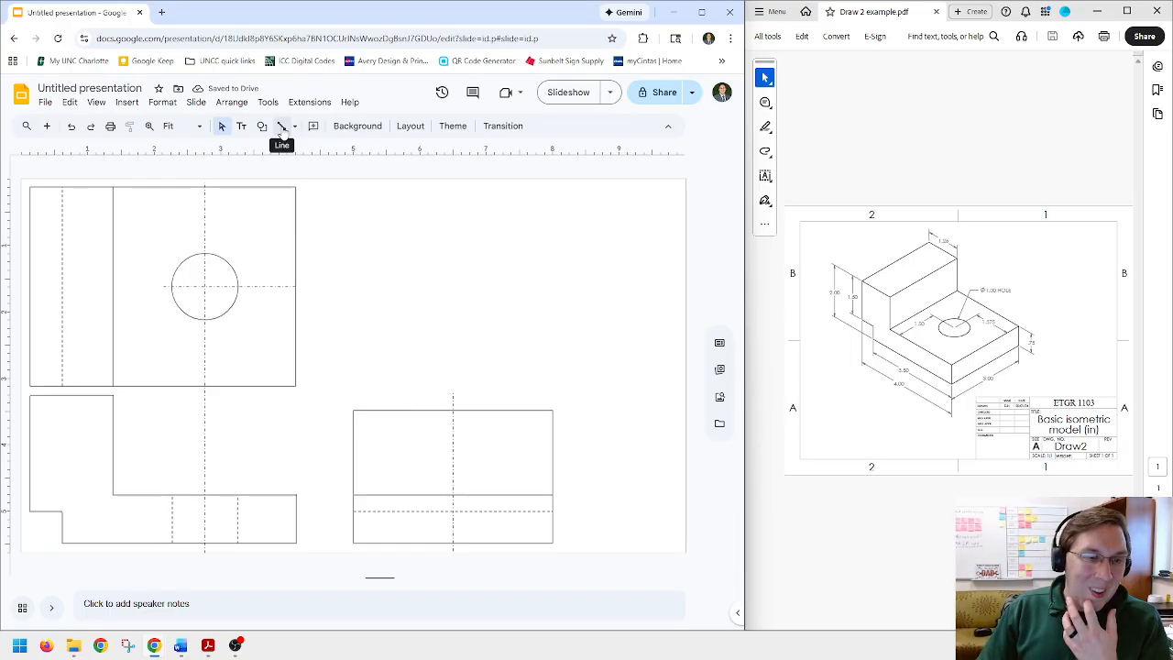
click(282, 126)
drag(354, 292, 398, 290)
key(Delete)
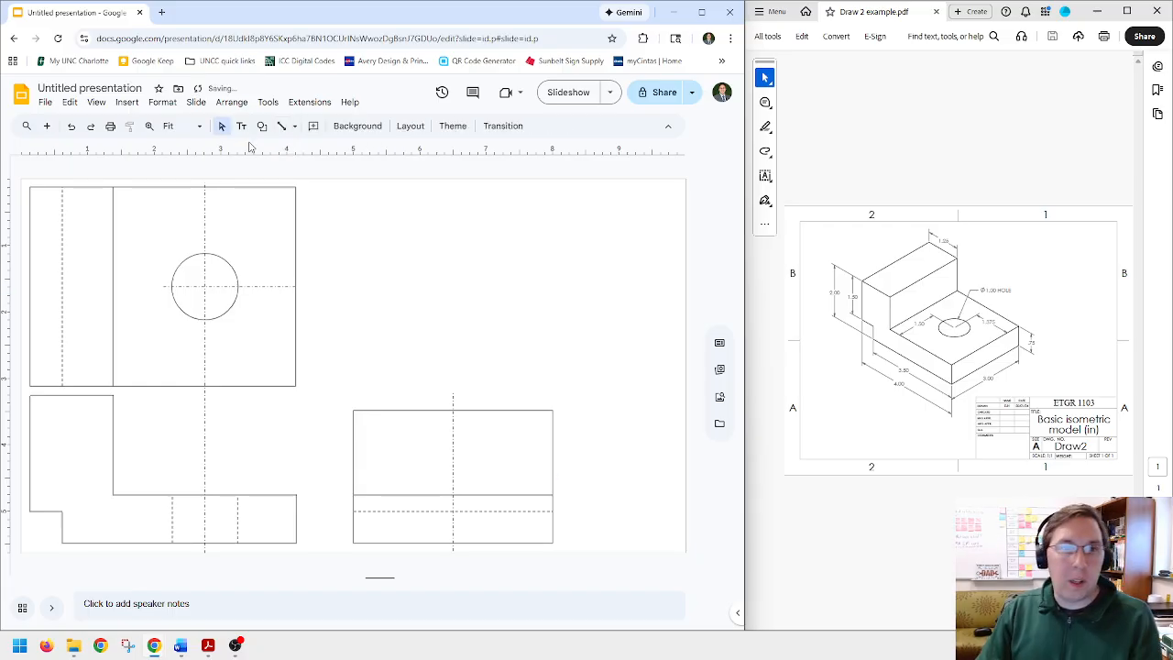
- Draw a horizontal guide line about 1 in long and centre it on the end view's centreline within the base
click(283, 127)
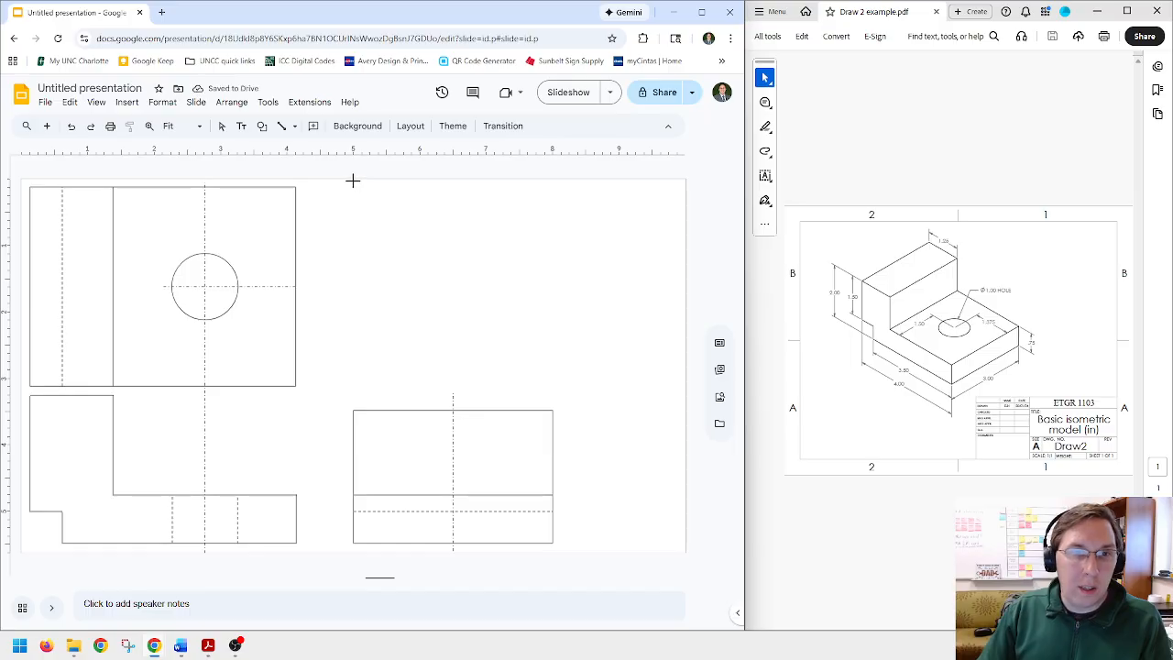
mouse_move(359, 191)
mouse_down()
mouse_move(406, 190)
mouse_move(372, 196)
mouse_up()
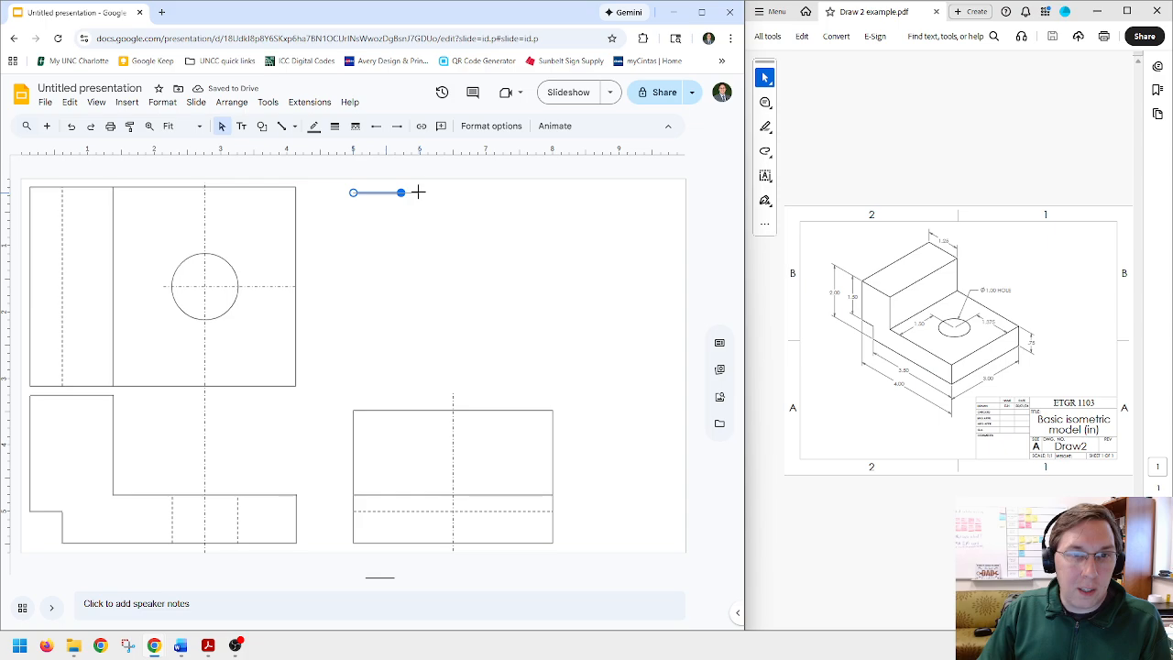
drag(419, 192, 420, 193)
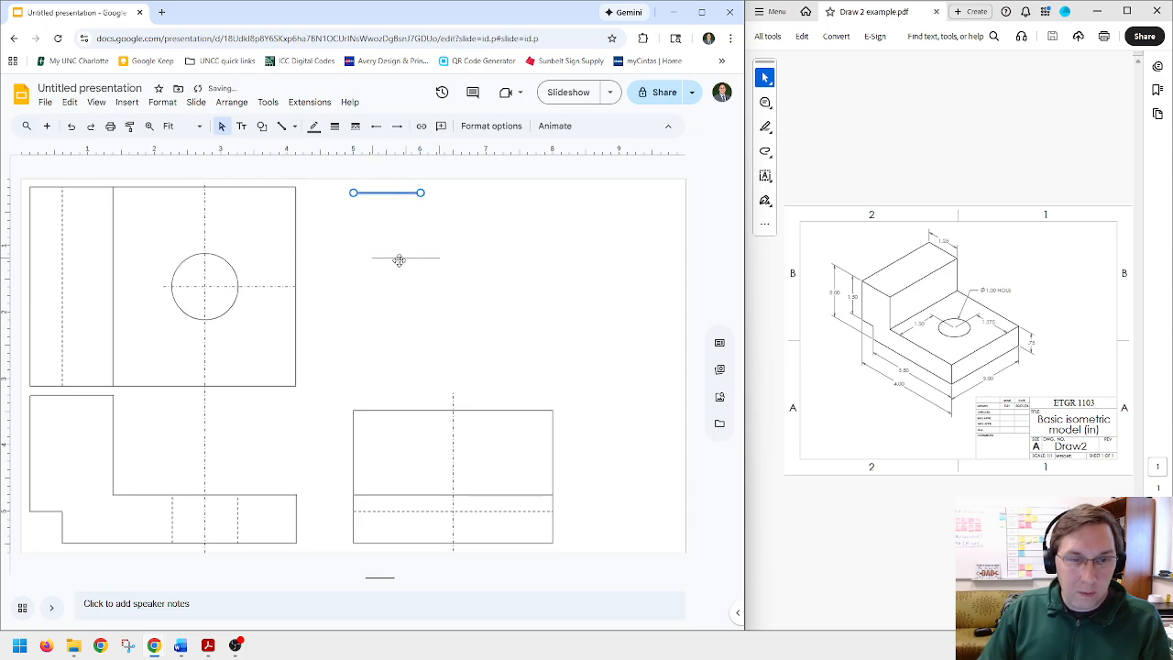
drag(461, 481, 443, 519)
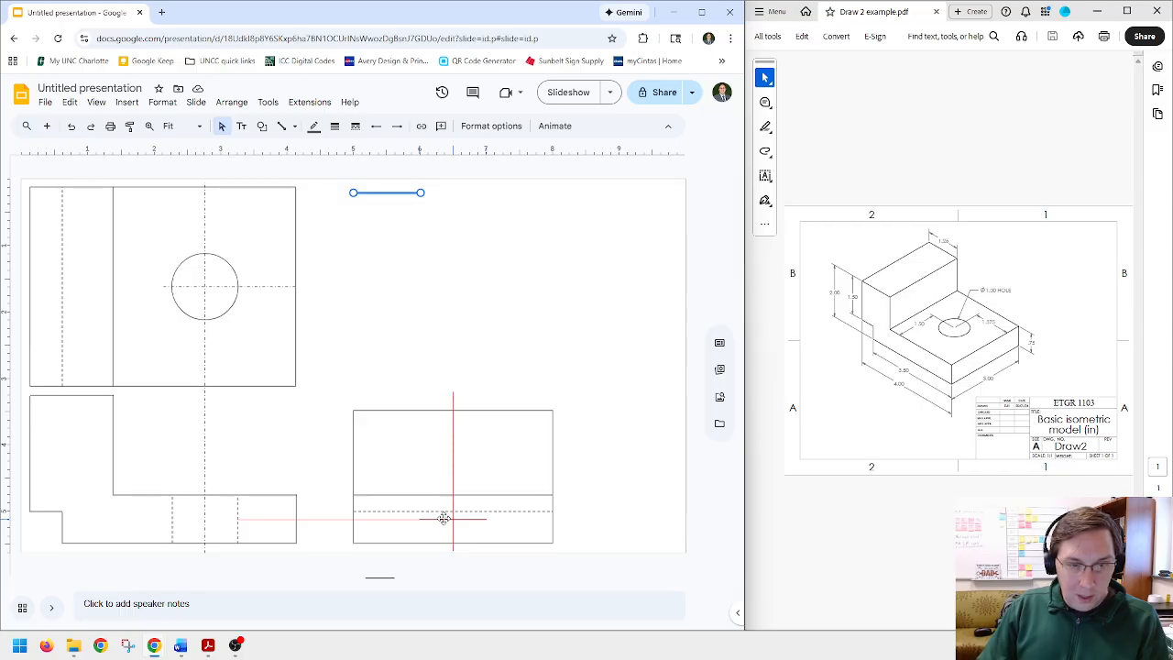
drag(443, 519, 443, 518)
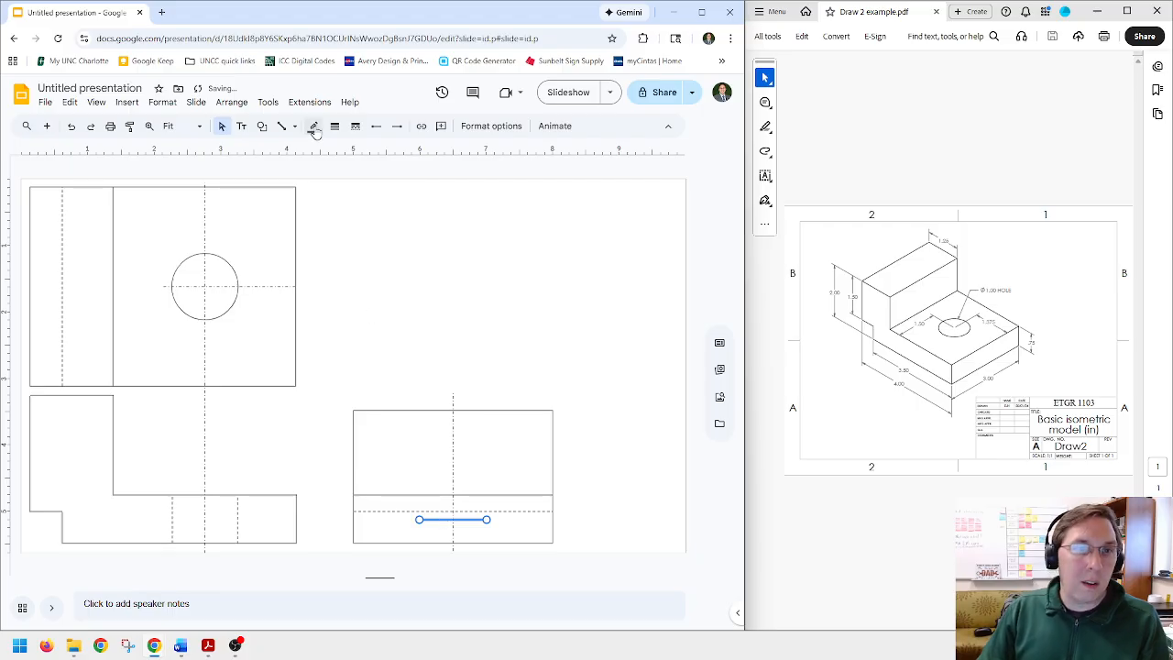
- Copy the side view's dashed hole edge to both ends of the guide line in the end view and delete the guide line
click(238, 522)
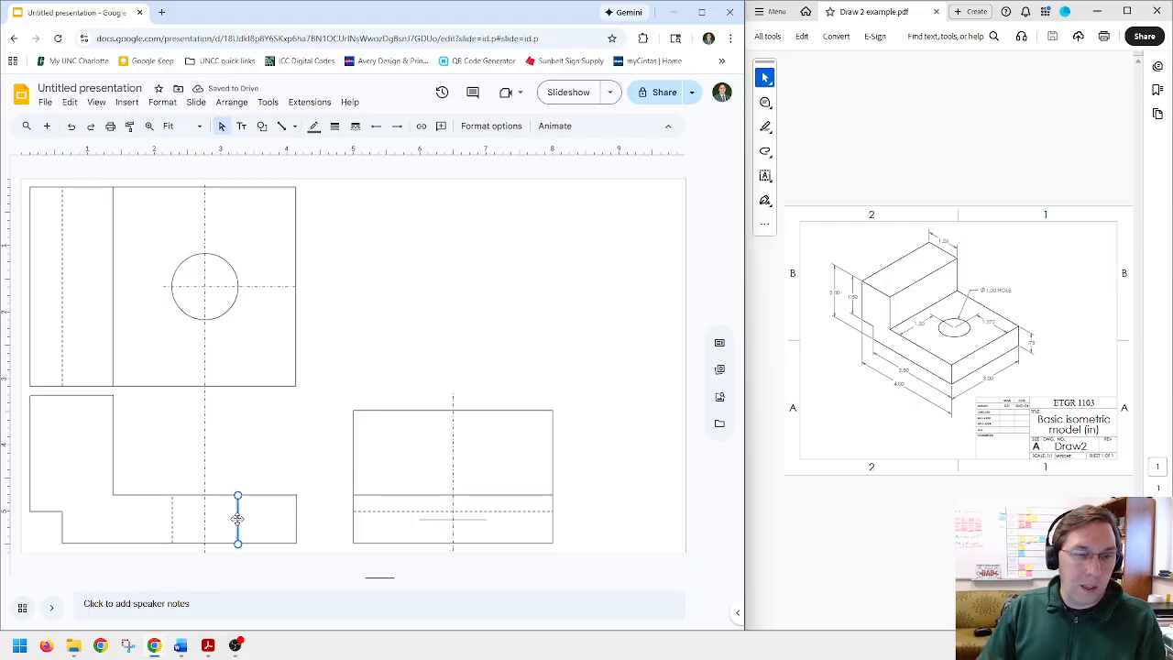
key(ctrl+c)
key(ctrl+v)
drag(248, 525, 486, 510)
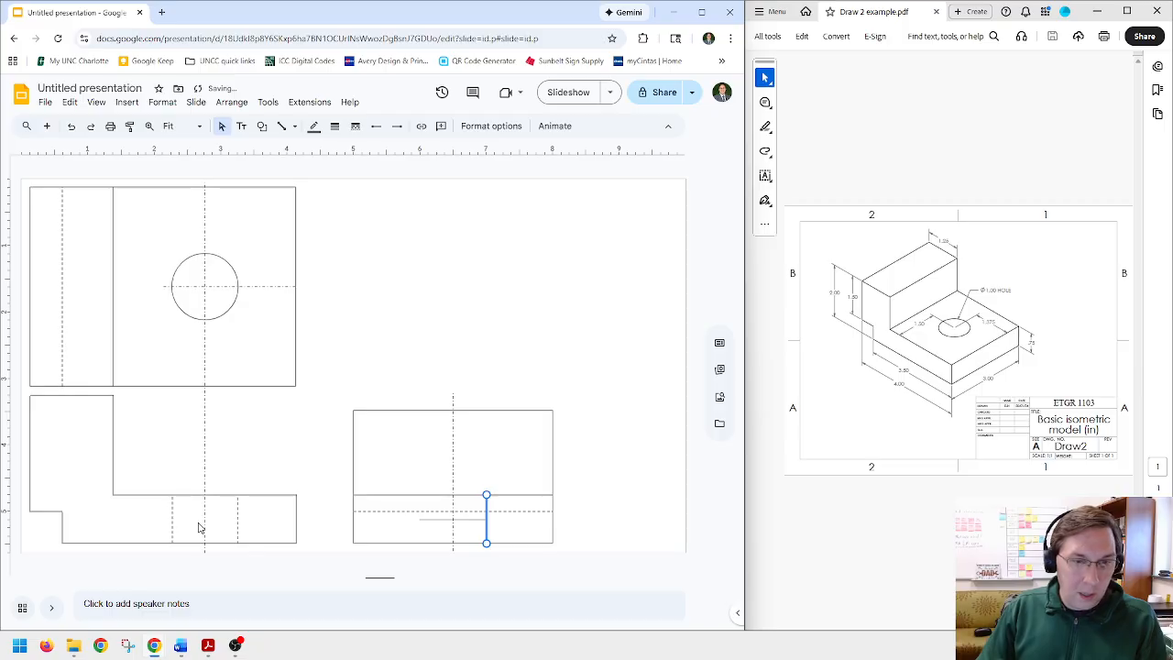
key(ctrl+v)
drag(261, 539, 419, 511)
click(427, 519)
key(Delete)
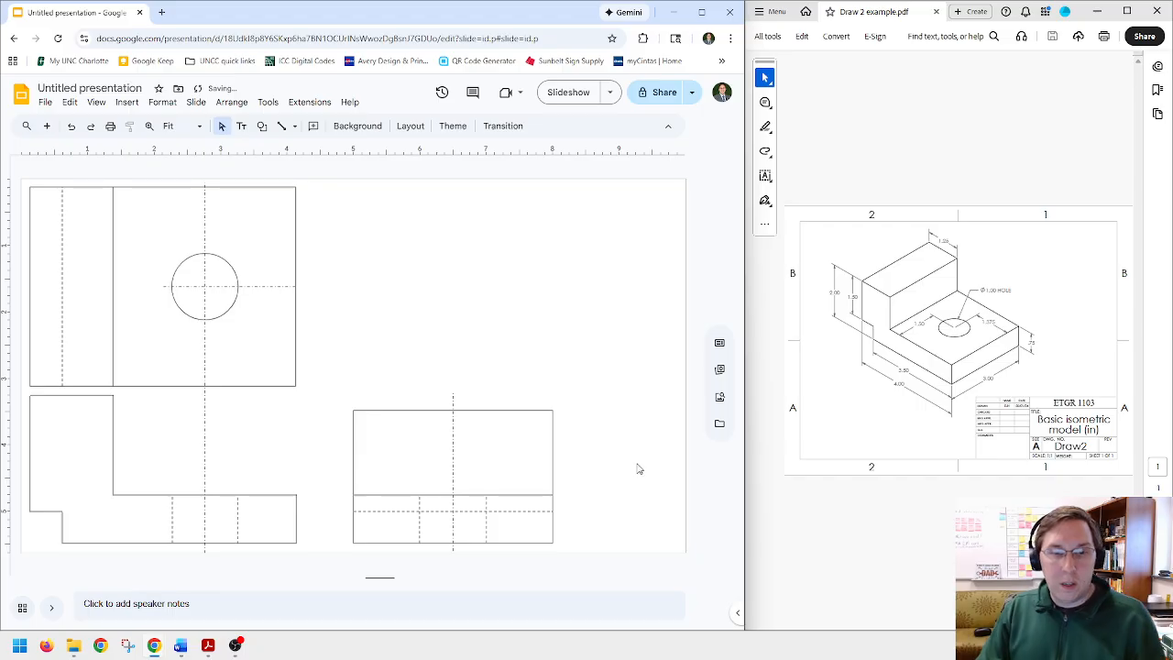